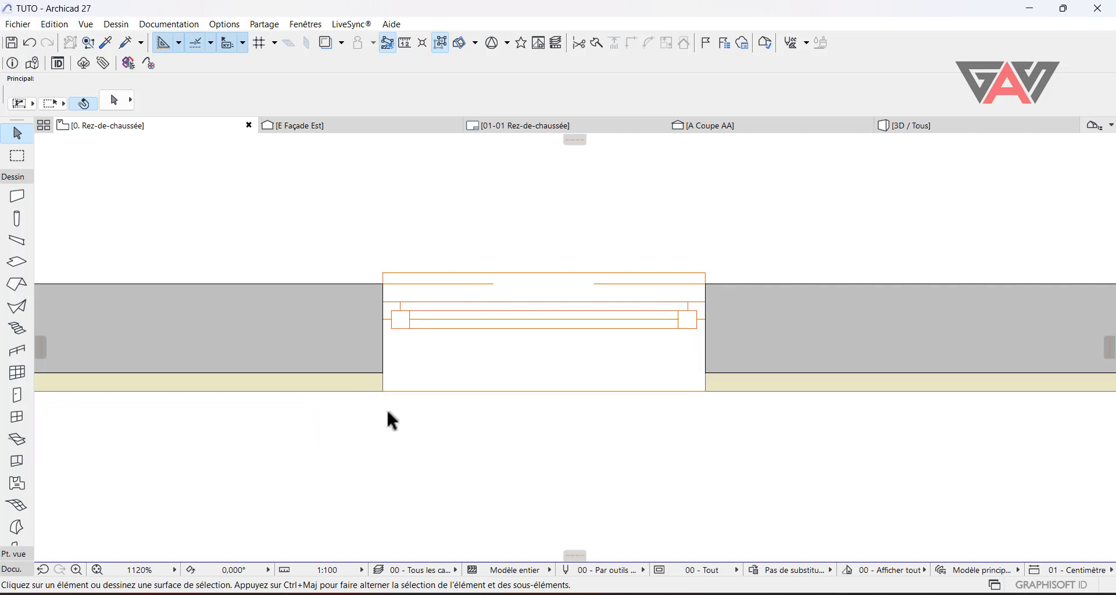
# Switch to the 3D view, look at the window from the yellow side of the wall, and clear the selection
pyautogui.scroll(3, 214, 490)
pyautogui.scroll(-2, 23, 356)
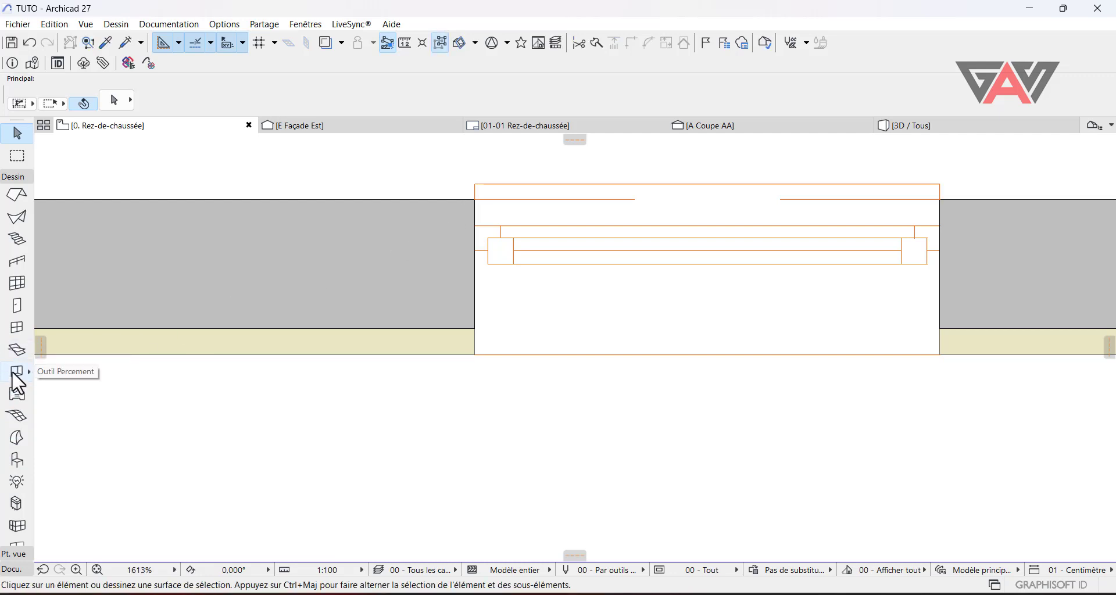
pyautogui.scroll(-2, 152, 308)
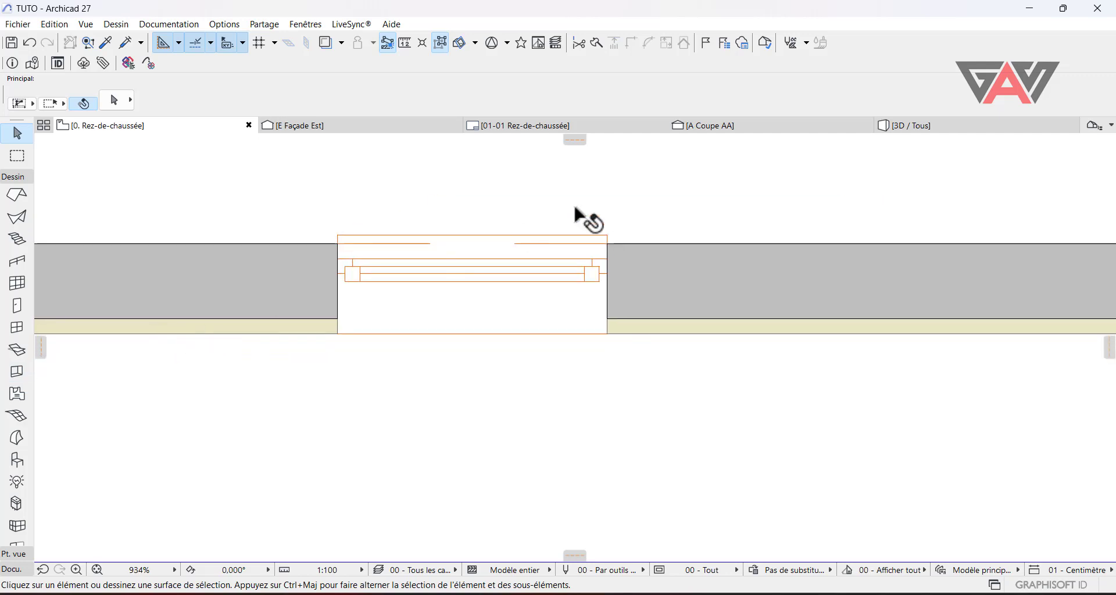
pyautogui.click(905, 127)
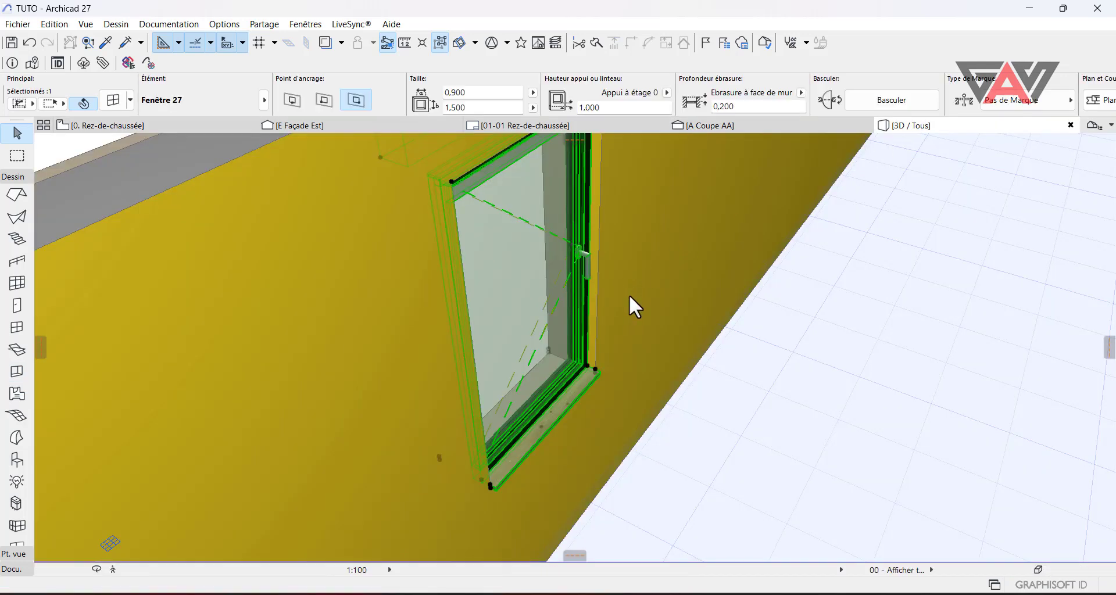
pyautogui.keyDown('shift'); pyautogui.moveTo(685, 378); pyautogui.dragTo(272, 474, button='middle'); pyautogui.keyUp('shift')
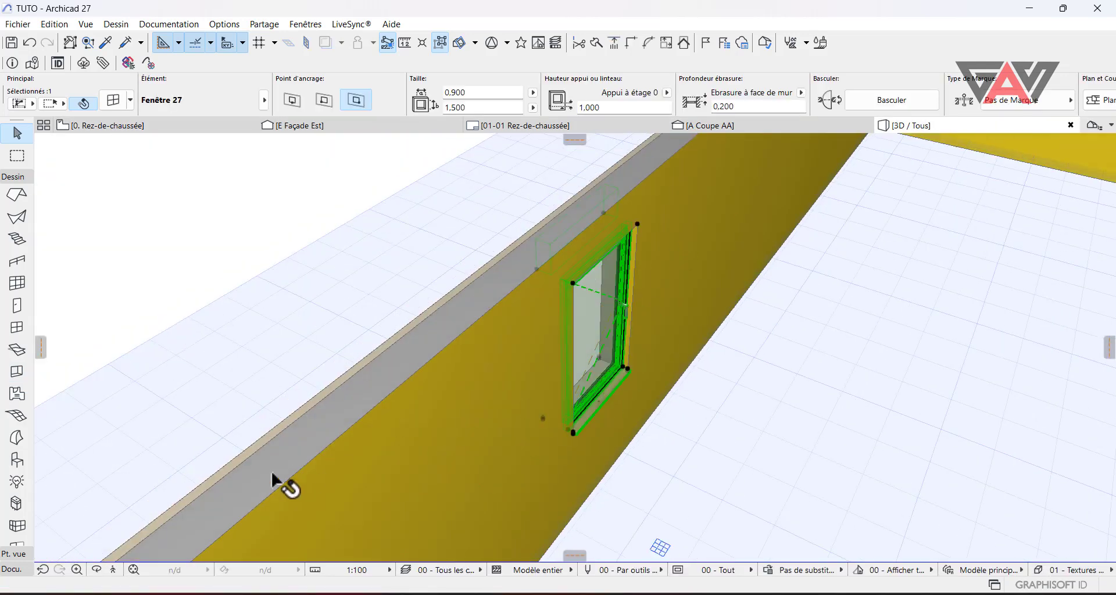
pyautogui.click(96, 570)
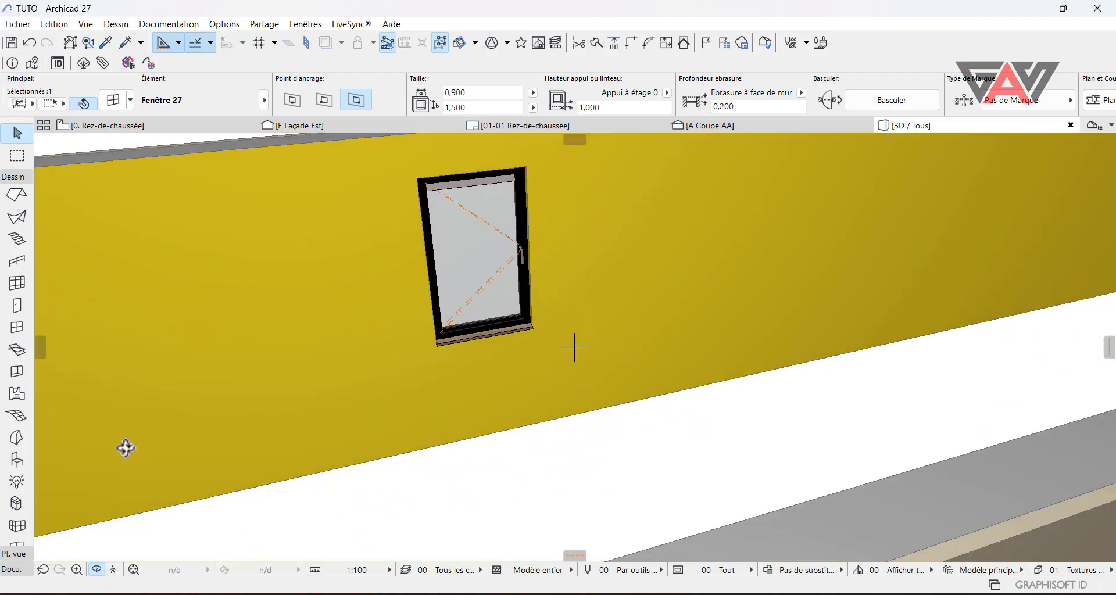
pyautogui.click(96, 568)
pyautogui.scroll(2, 232, 314)
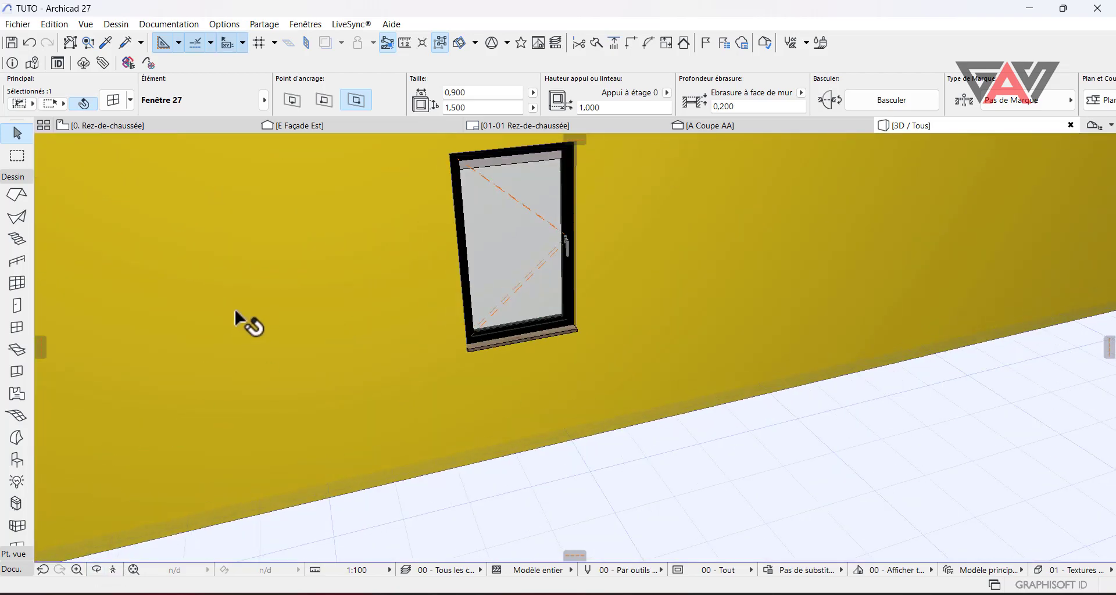
pyautogui.click(581, 522)
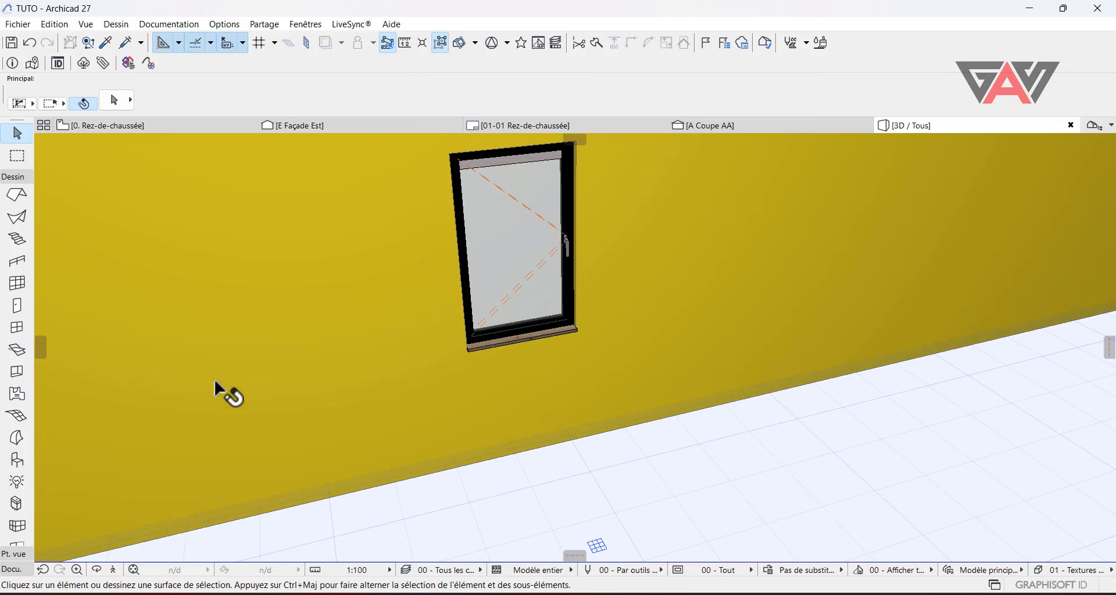
# Set the default window to Ouverture fenêtre multi côtés 27 from the Ouvertures fenêtre vides 27 library folder
pyautogui.click(17, 329)
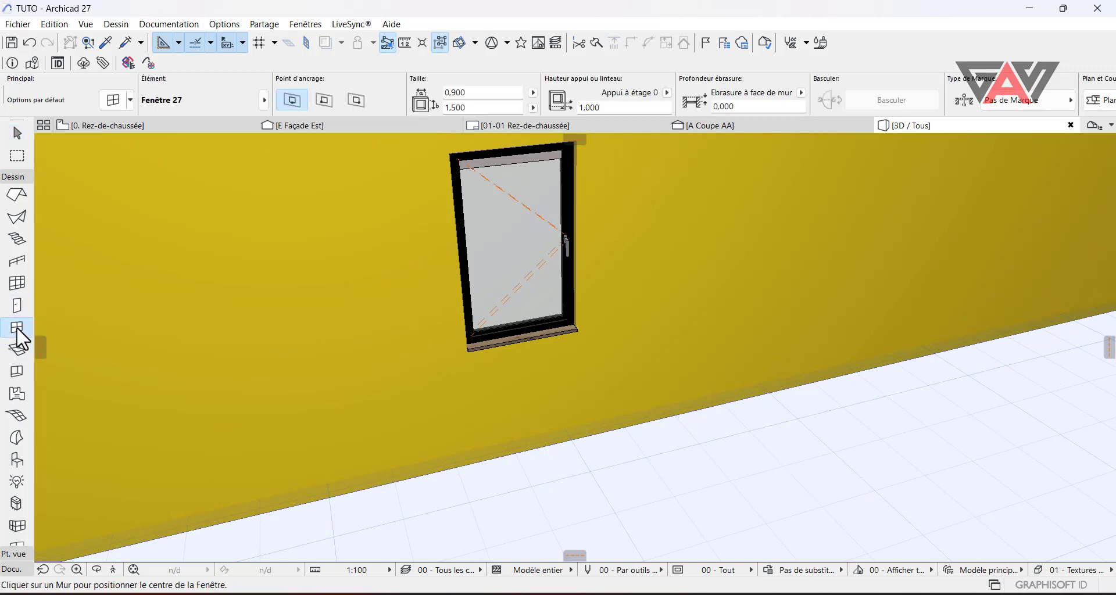
pyautogui.doubleClick(17, 330)
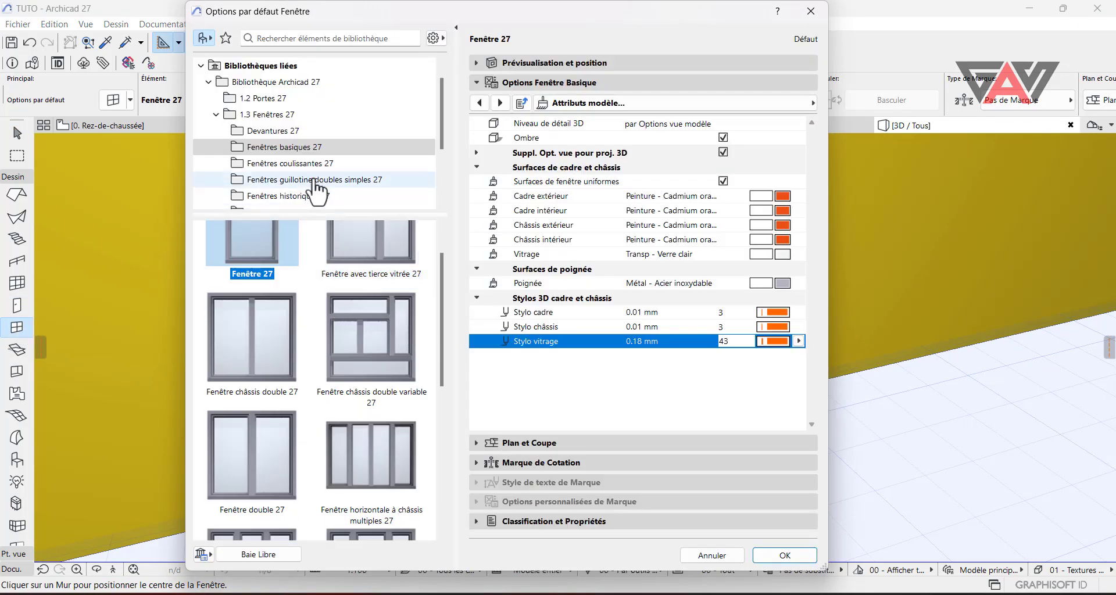
pyautogui.scroll(-1, 318, 170)
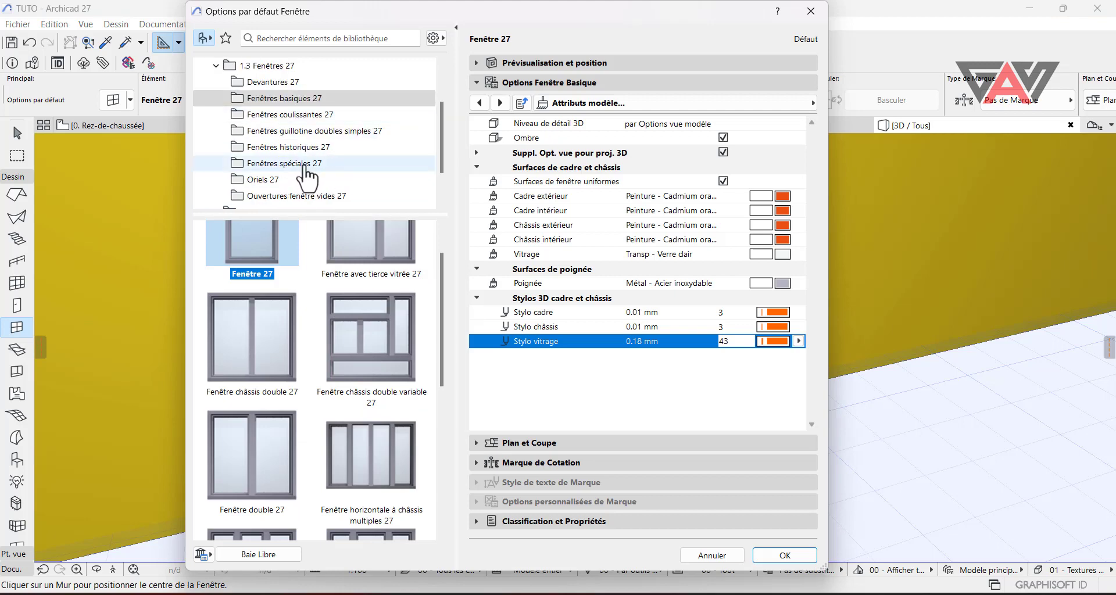
pyautogui.scroll(-1, 304, 168)
pyautogui.click(295, 148)
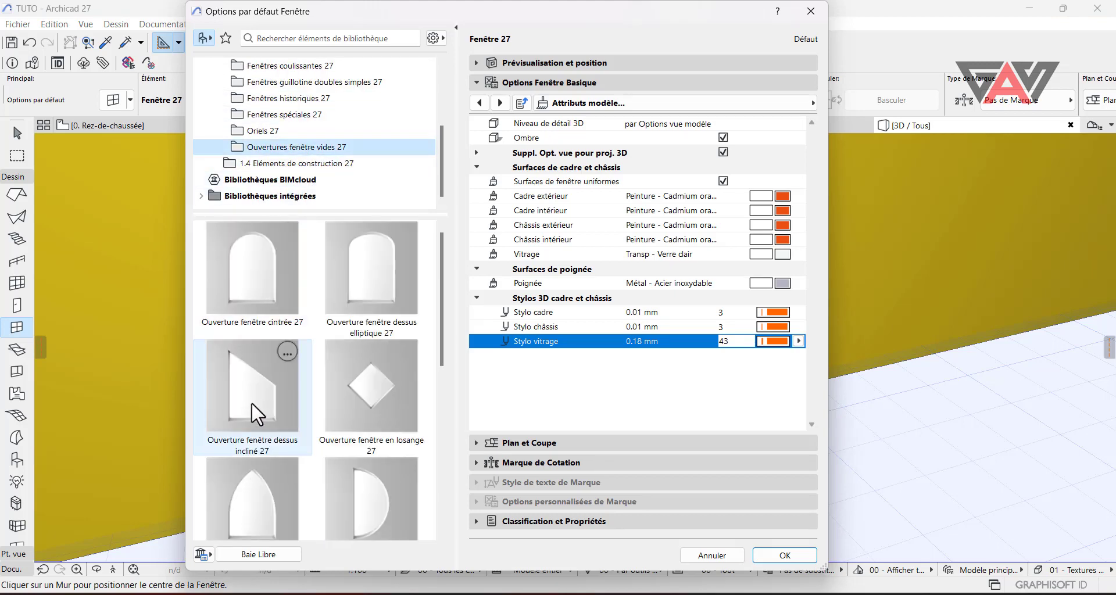
pyautogui.scroll(-3, 354, 379)
pyautogui.click(250, 496)
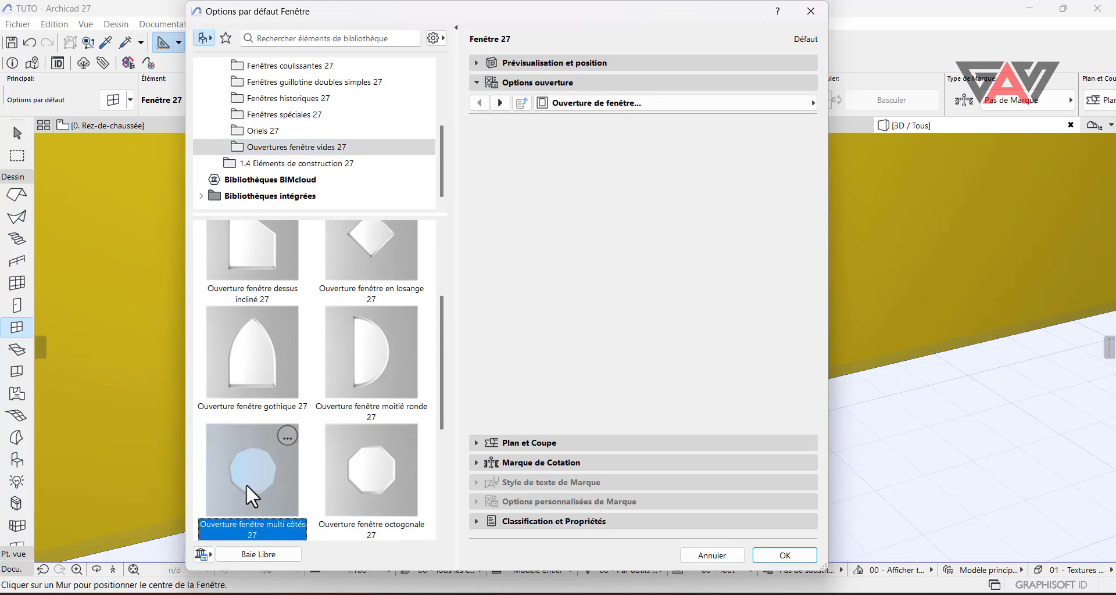
pyautogui.click(797, 559)
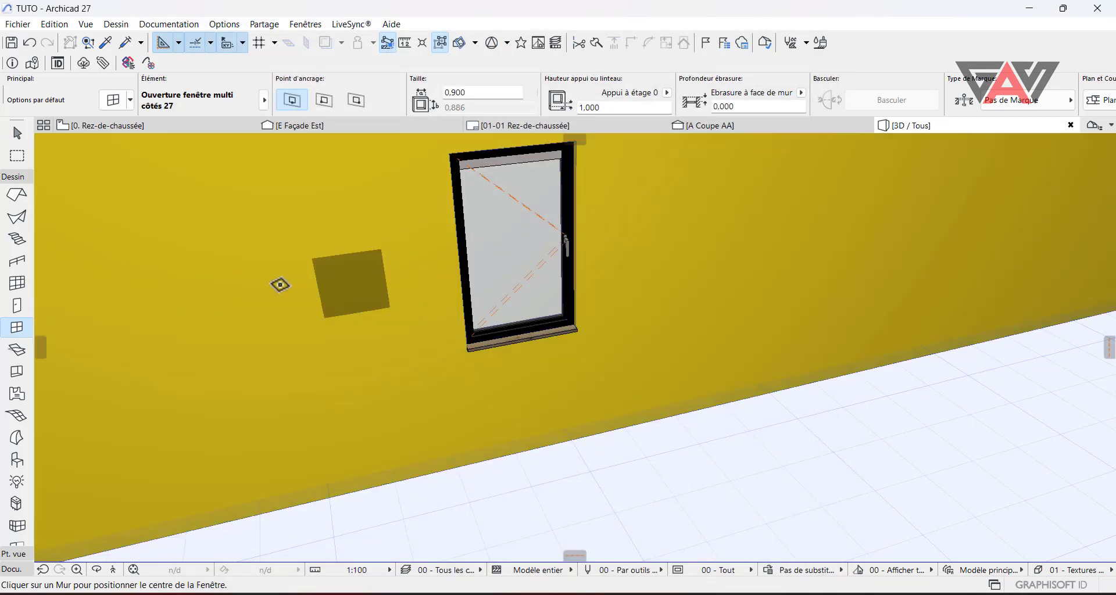
# Place two multi-sided empty openings in the yellow wall, one on each side of the existing window
pyautogui.click(262, 293)
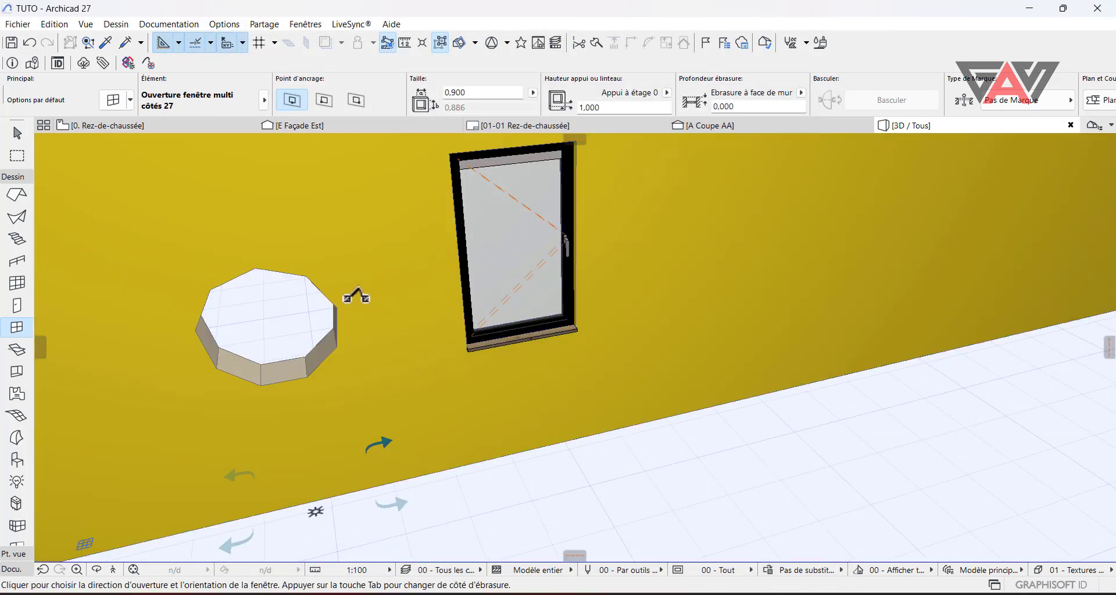
pyautogui.click(339, 267)
pyautogui.moveTo(793, 217); pyautogui.dragTo(689, 238, button='middle')
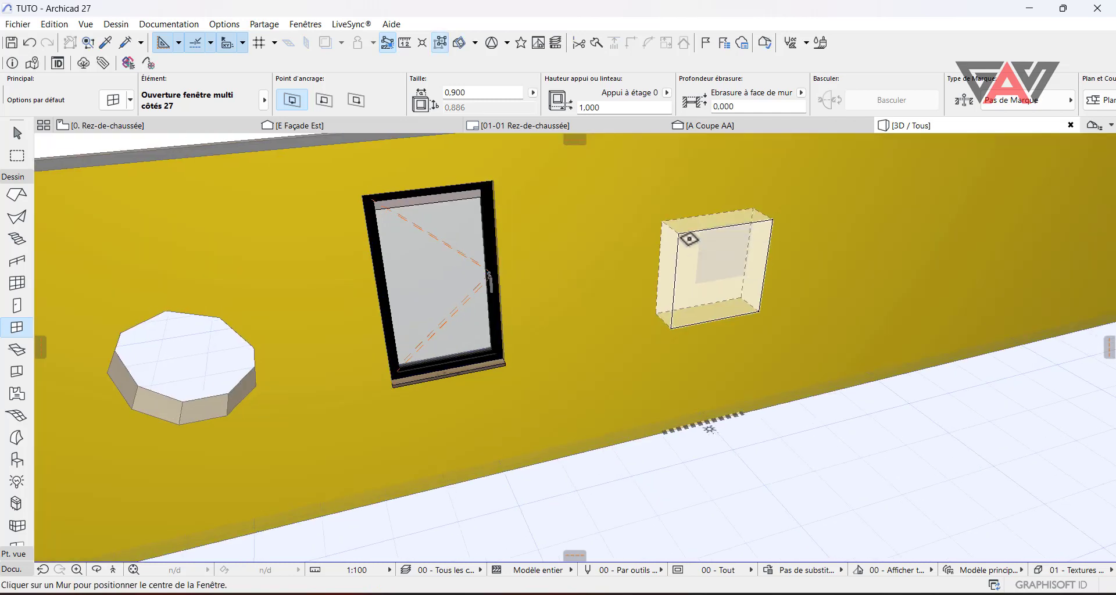
pyautogui.click(689, 239)
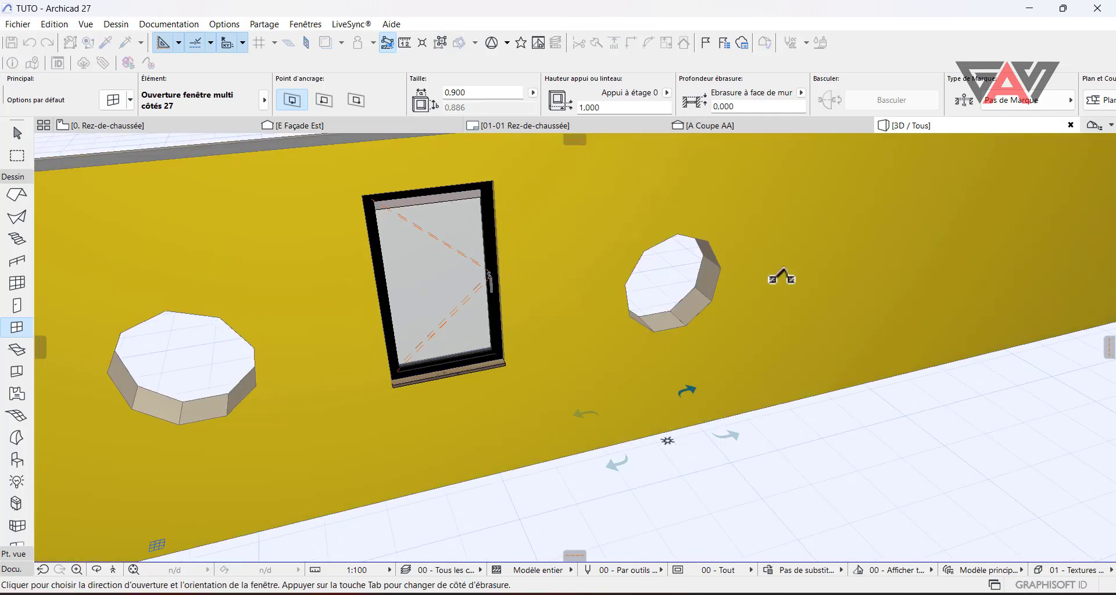
pyautogui.click(17, 133)
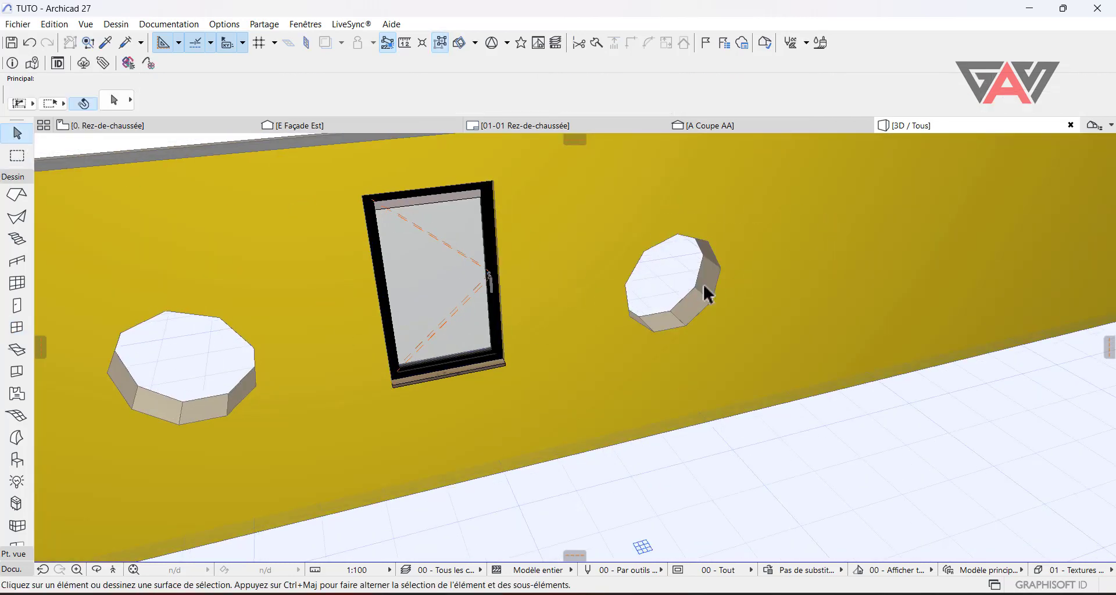
# Change the multi-sided opening to the right of the window to Ouverture fenêtre dessus incliné 27, and deselect it
pyautogui.click(720, 273)
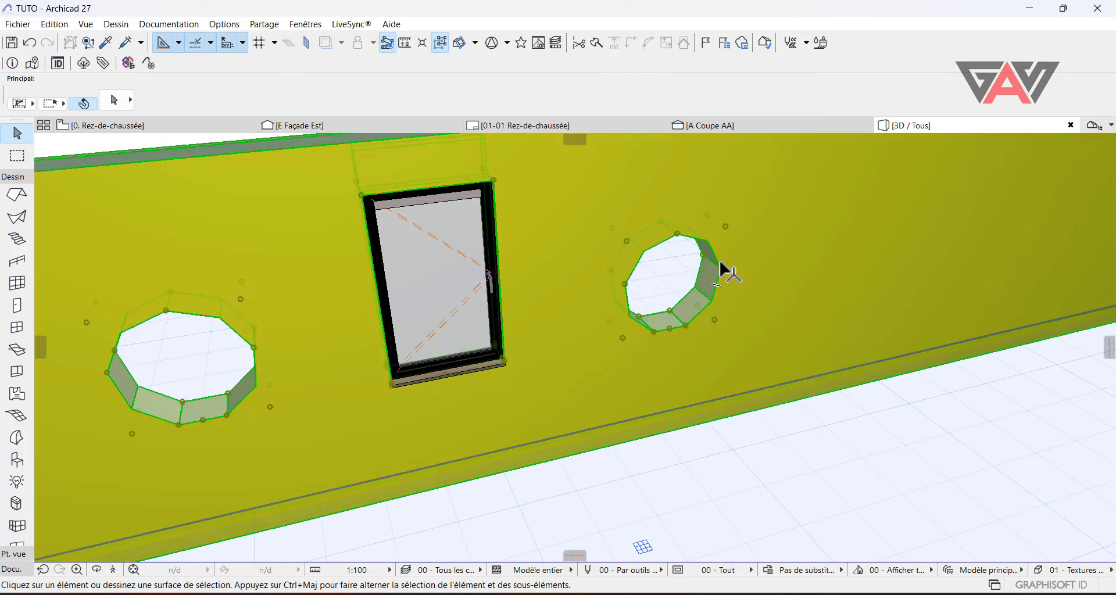
pyautogui.click(717, 320)
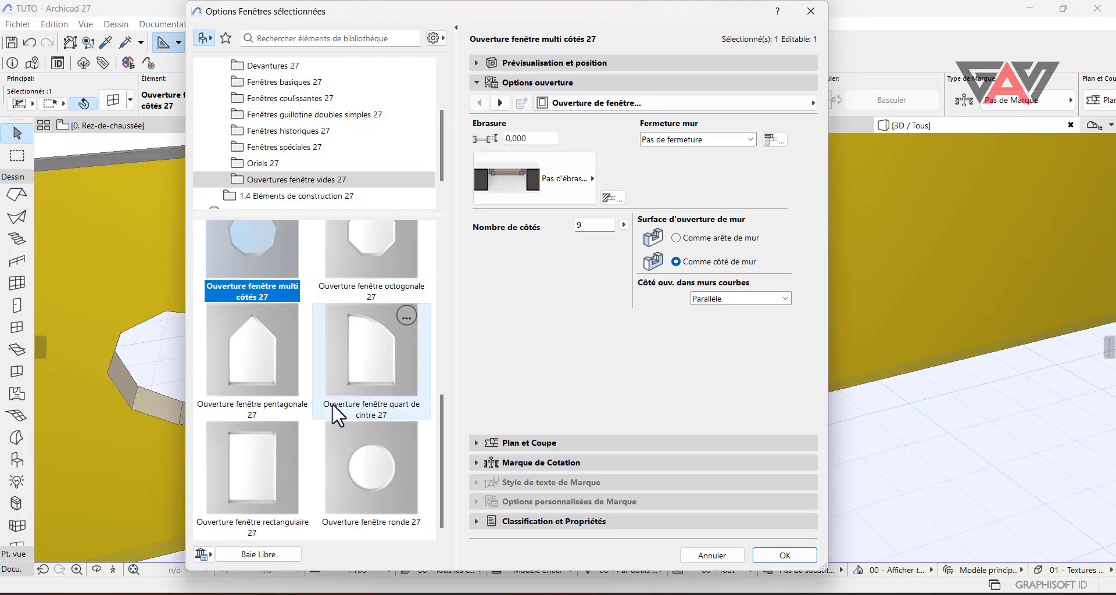
pyautogui.scroll(5, 332, 403)
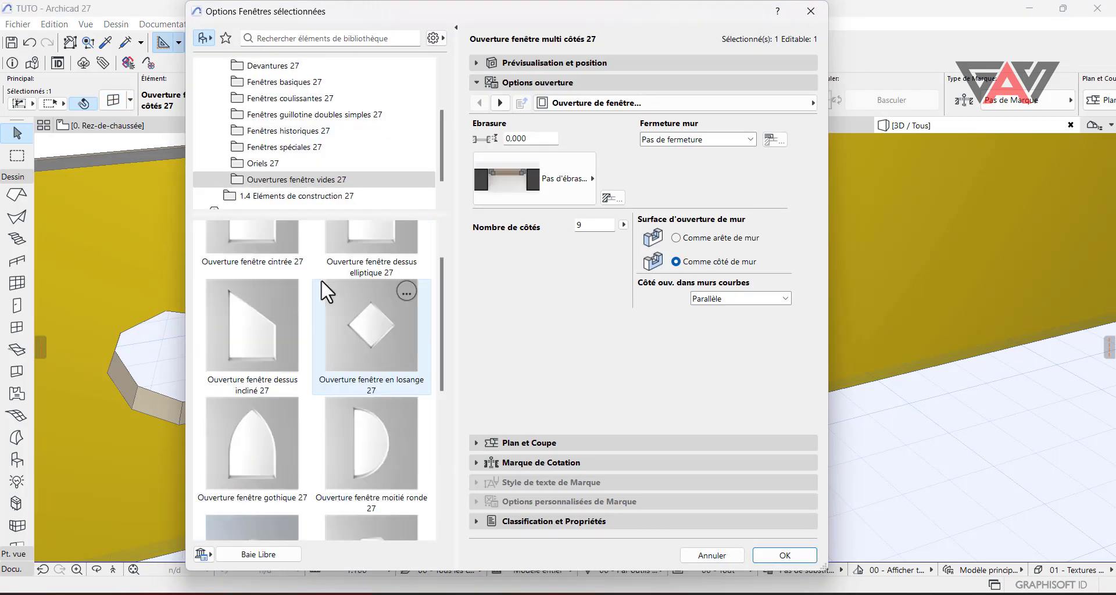
pyautogui.scroll(1, 321, 280)
pyautogui.click(277, 381)
pyautogui.click(782, 556)
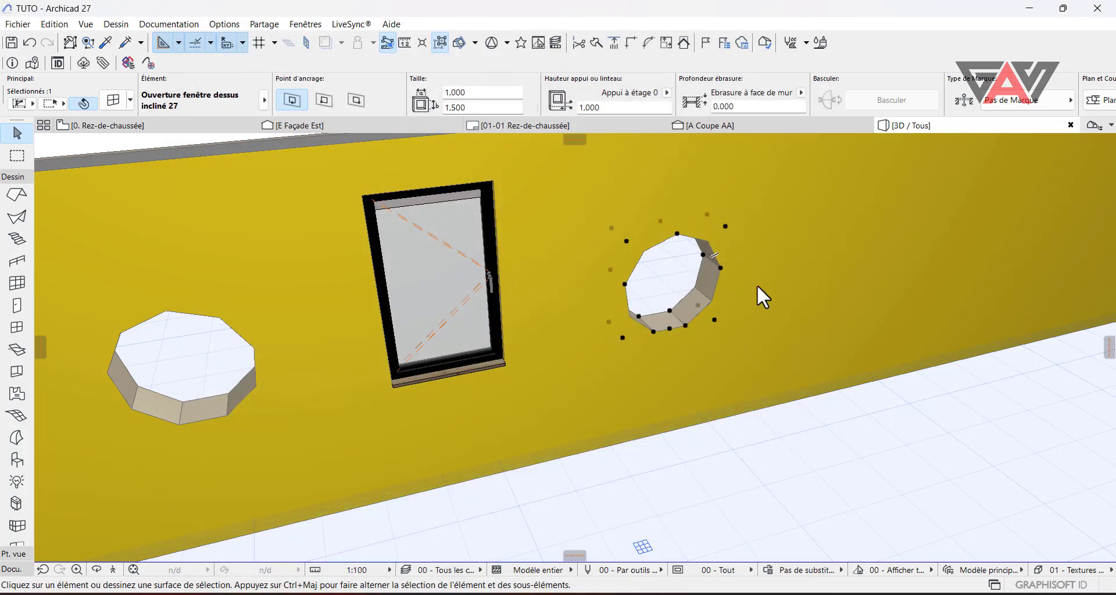
pyautogui.scroll(1, 630, 256)
pyautogui.scroll(-2, 692, 237)
pyautogui.moveTo(682, 284); pyautogui.dragTo(655, 336, button='middle')
pyautogui.scroll(-1, 655, 336)
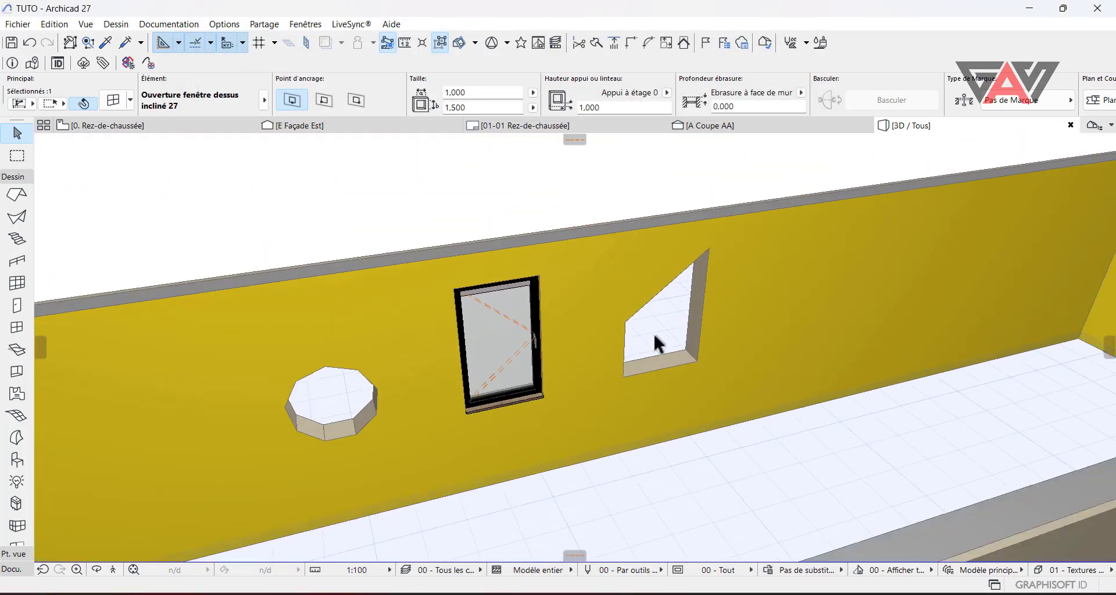
pyautogui.click(682, 479)
# Examine the window and the two empty openings from both sides of the wall in 3D
pyautogui.scroll(-1, 586, 353)
pyautogui.moveTo(395, 372); pyautogui.dragTo(456, 368, button='middle')
pyautogui.scroll(1, 339, 268)
pyautogui.scroll(2, 277, 405)
pyautogui.click(96, 570)
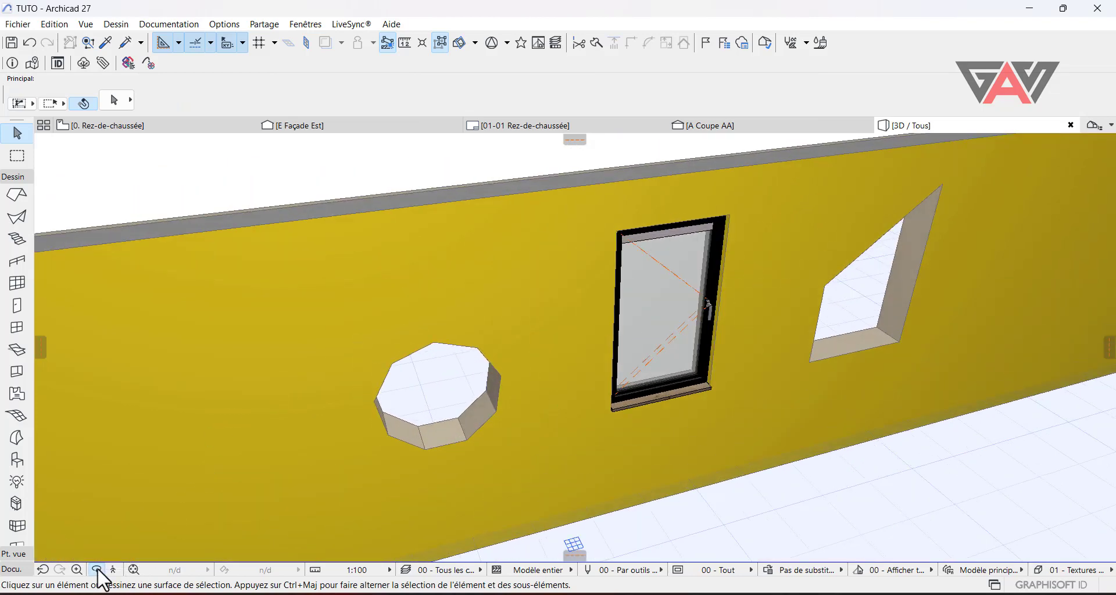
pyautogui.moveTo(249, 399); pyautogui.dragTo(212, 405)
pyautogui.moveTo(211, 406); pyautogui.dragTo(383, 399, button='middle')
pyautogui.moveTo(383, 399); pyautogui.dragTo(168, 506)
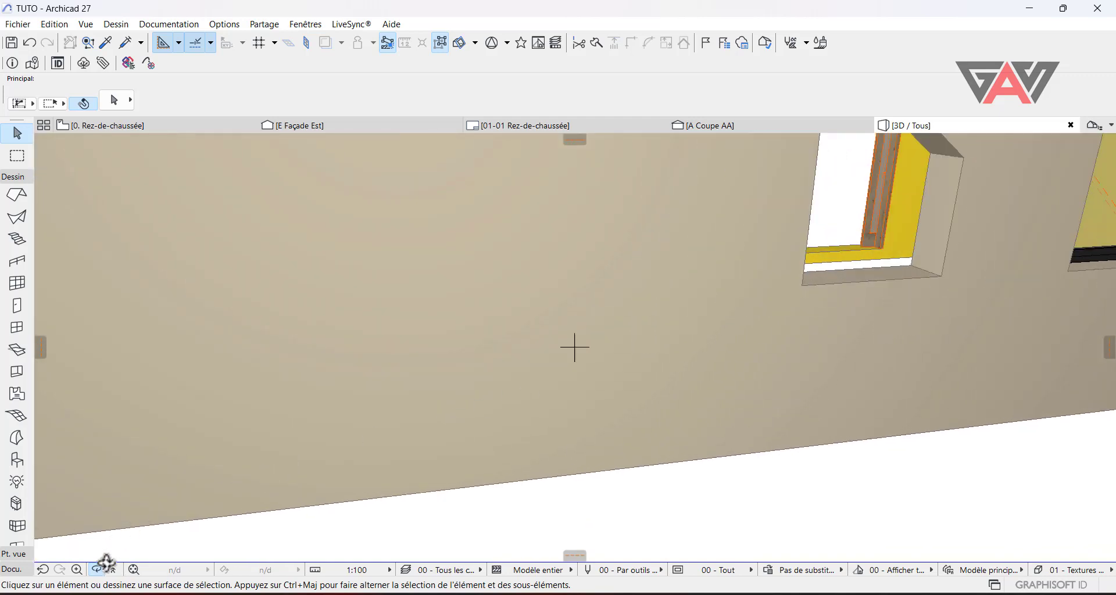
pyautogui.click(98, 570)
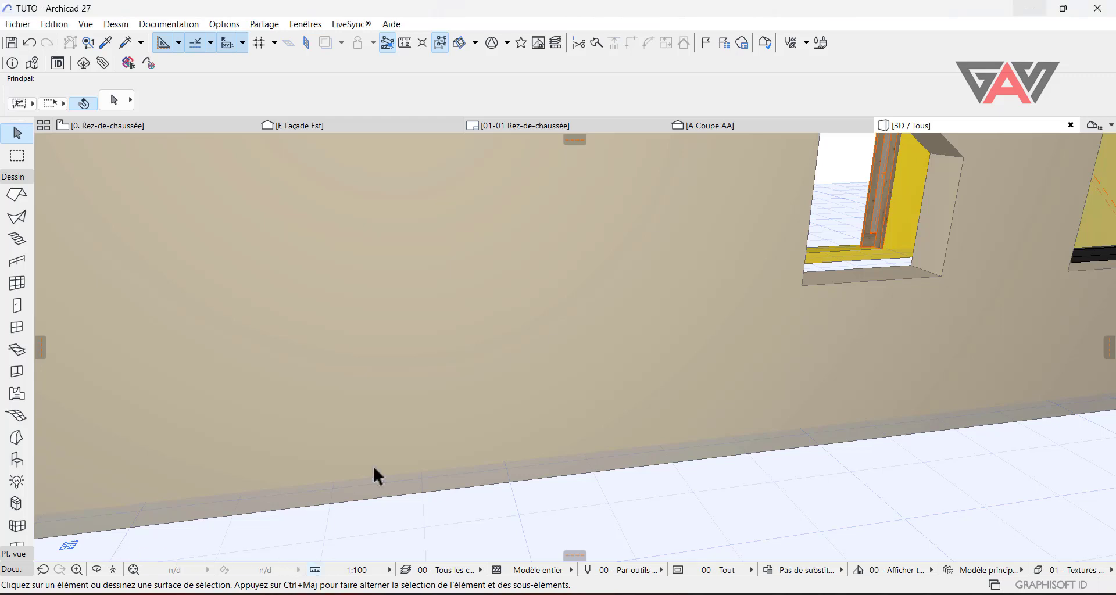
pyautogui.moveTo(372, 464)
pyautogui.mouseDown()
pyautogui.moveTo(456, 428)
pyautogui.moveTo(580, 433)
pyautogui.moveTo(372, 456)
pyautogui.mouseUp()
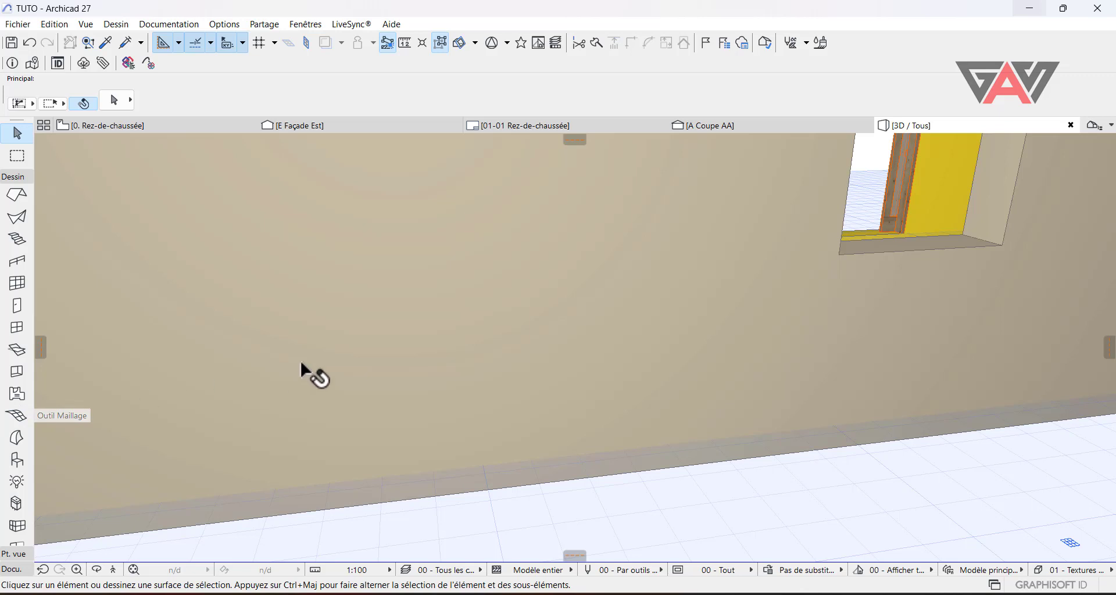
pyautogui.moveTo(301, 365)
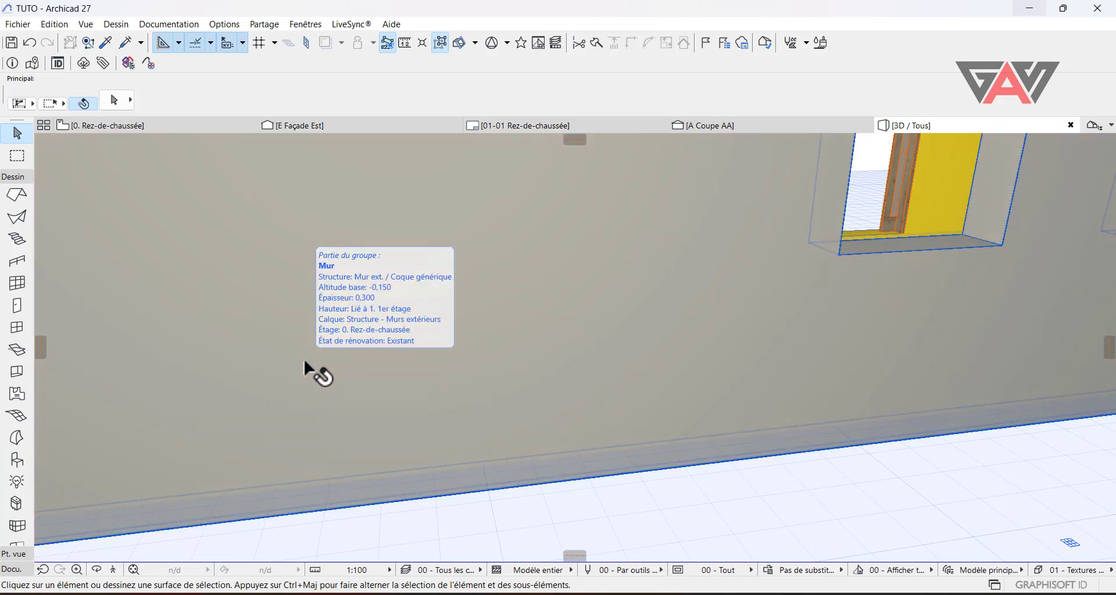
pyautogui.scroll(-4, 306, 372)
pyautogui.moveTo(428, 375); pyautogui.dragTo(395, 411, button='middle')
pyautogui.scroll(2, 54, 525)
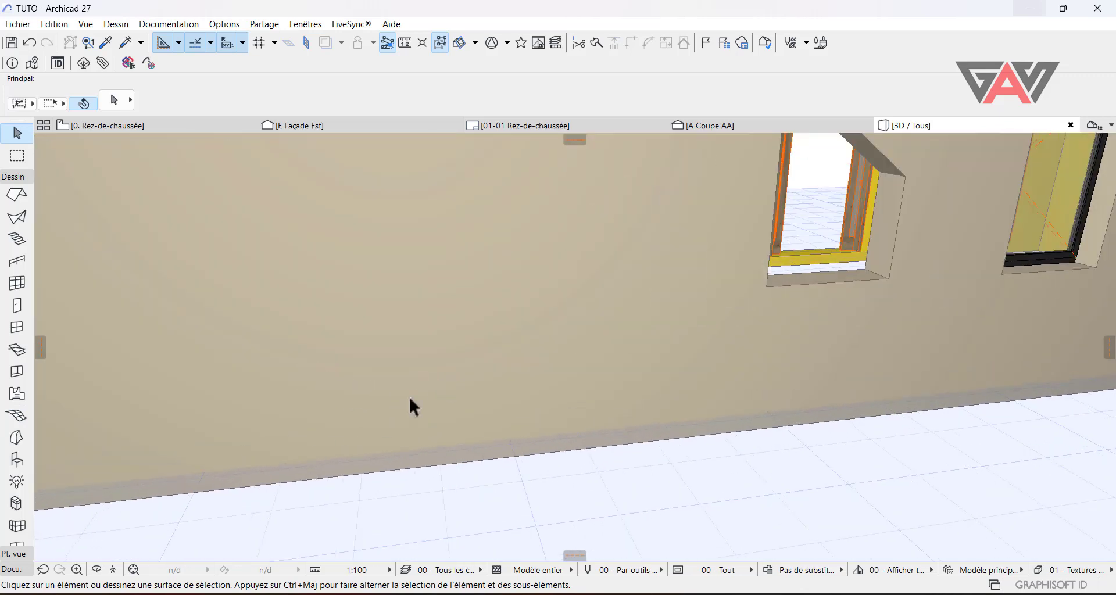
pyautogui.scroll(-1, 413, 407)
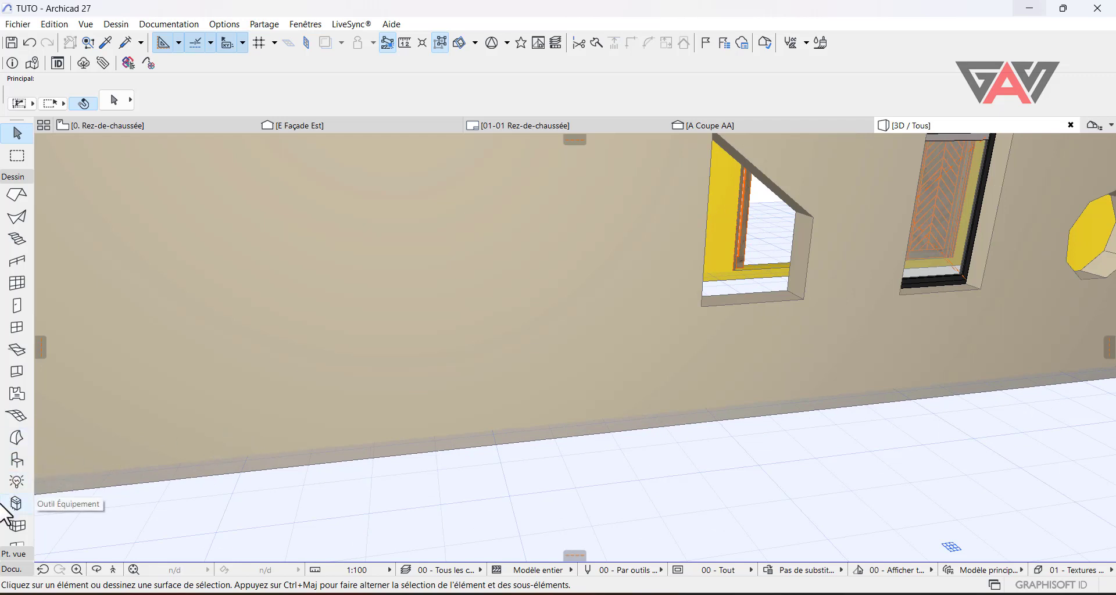
# Open the default settings of the Percement tool and review its Plan et Coupe display options
pyautogui.click(15, 374)
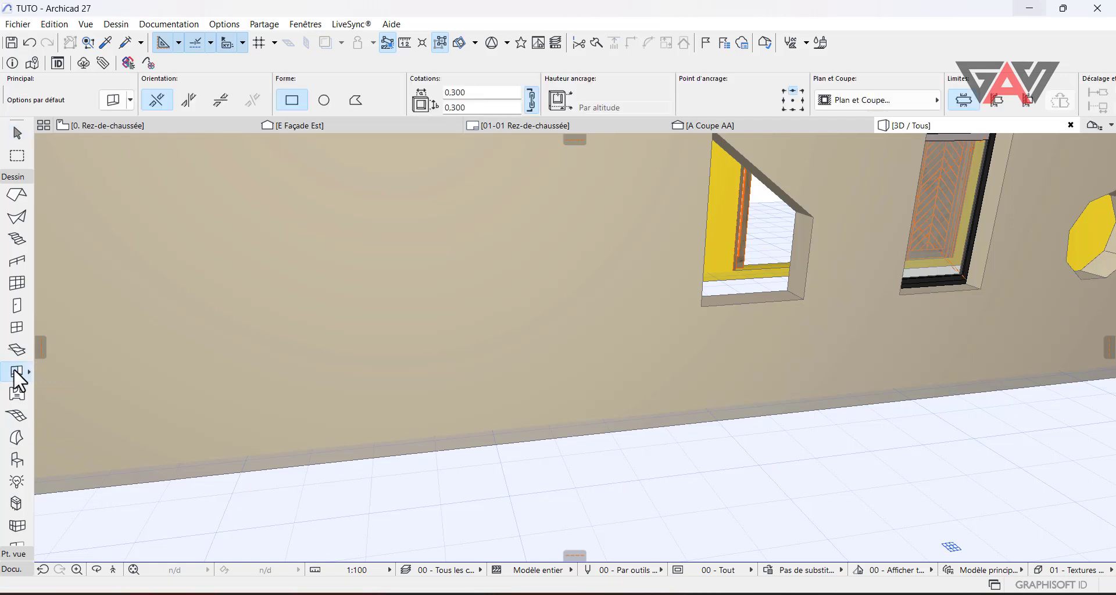
pyautogui.doubleClick(15, 375)
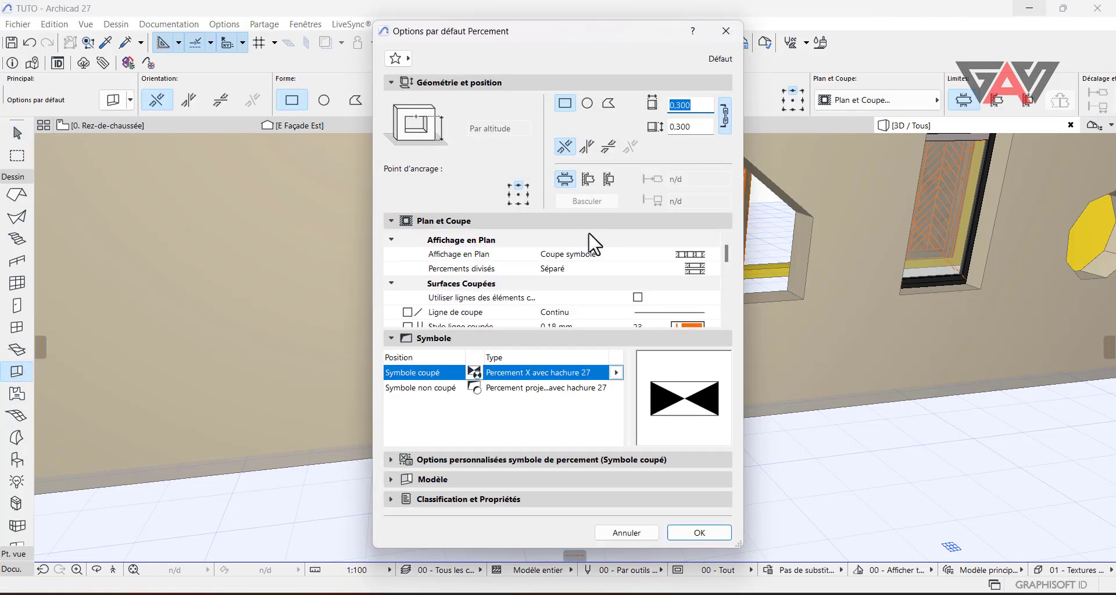
pyautogui.scroll(-1, 590, 244)
pyautogui.scroll(1, 536, 270)
pyautogui.doubleClick(501, 344)
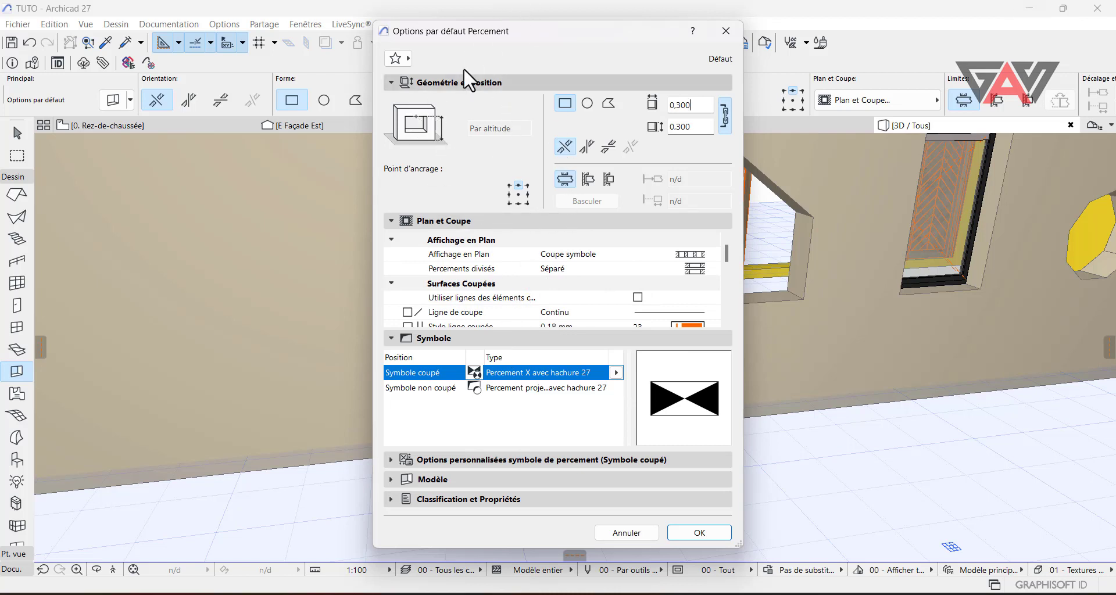
pyautogui.scroll(-1, 547, 309)
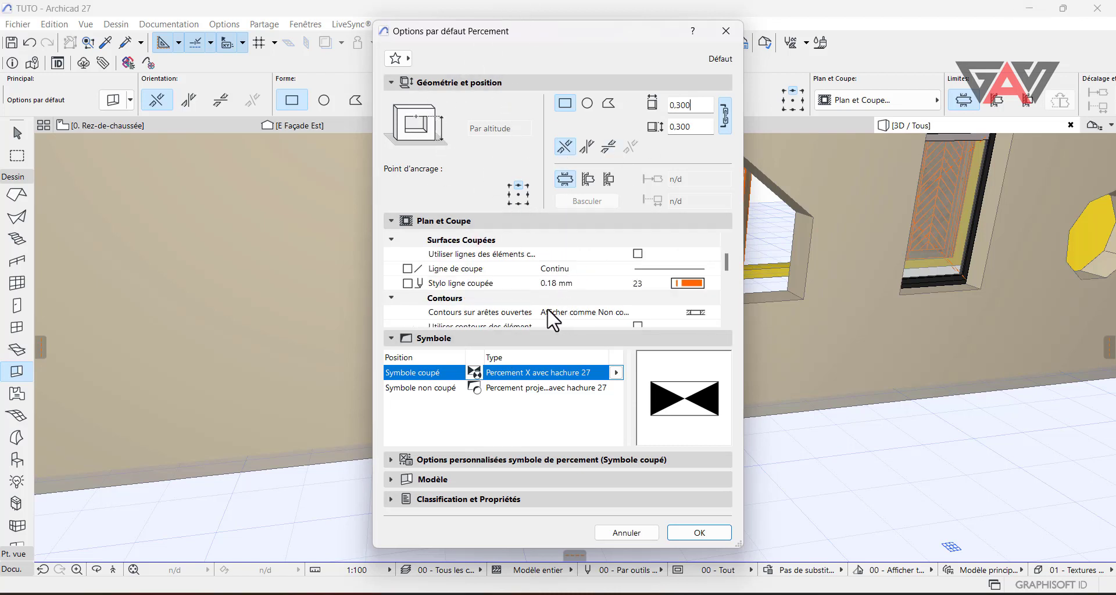
pyautogui.scroll(-1, 523, 244)
pyautogui.scroll(2, 543, 251)
pyautogui.scroll(-3, 542, 267)
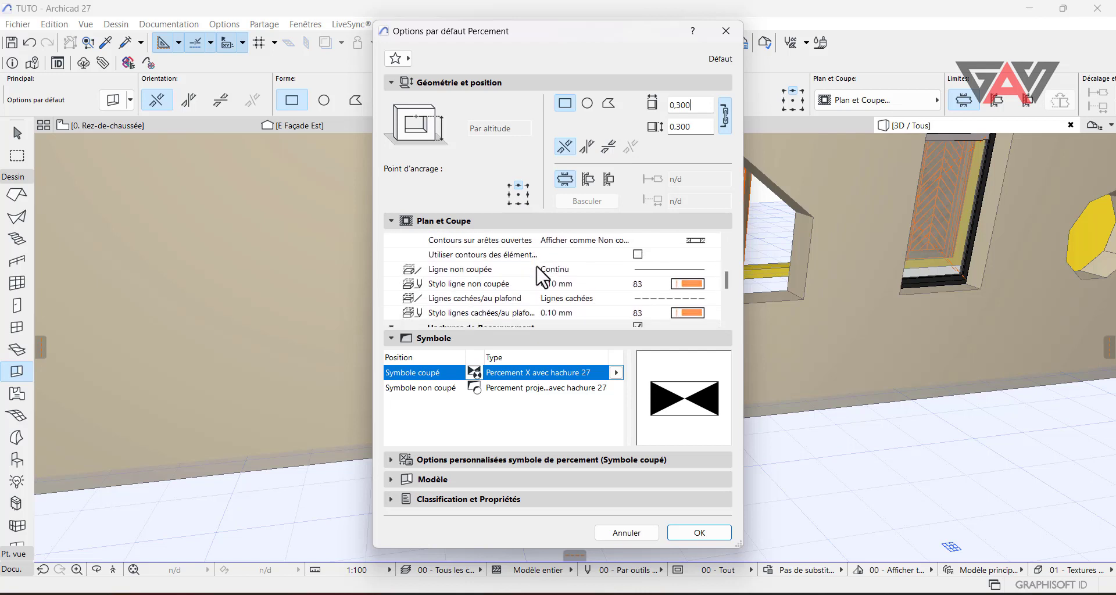
pyautogui.scroll(3, 540, 266)
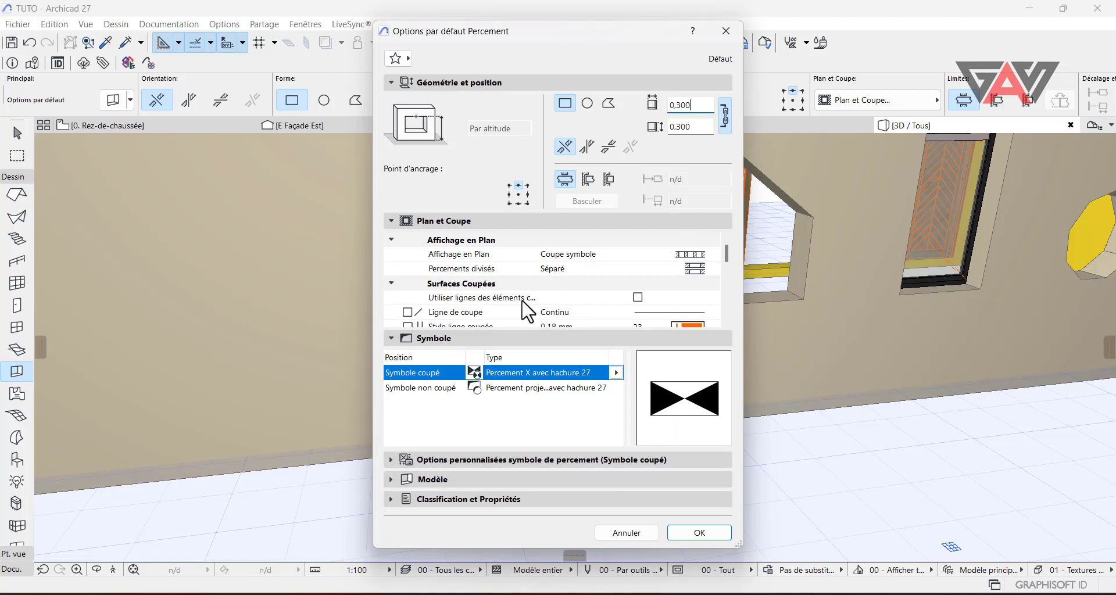
# Dismiss the Percement default settings and place a rectangular 0.300 by 0.300 percement in the wall, beyond the sloped-top opening
pyautogui.click(639, 533)
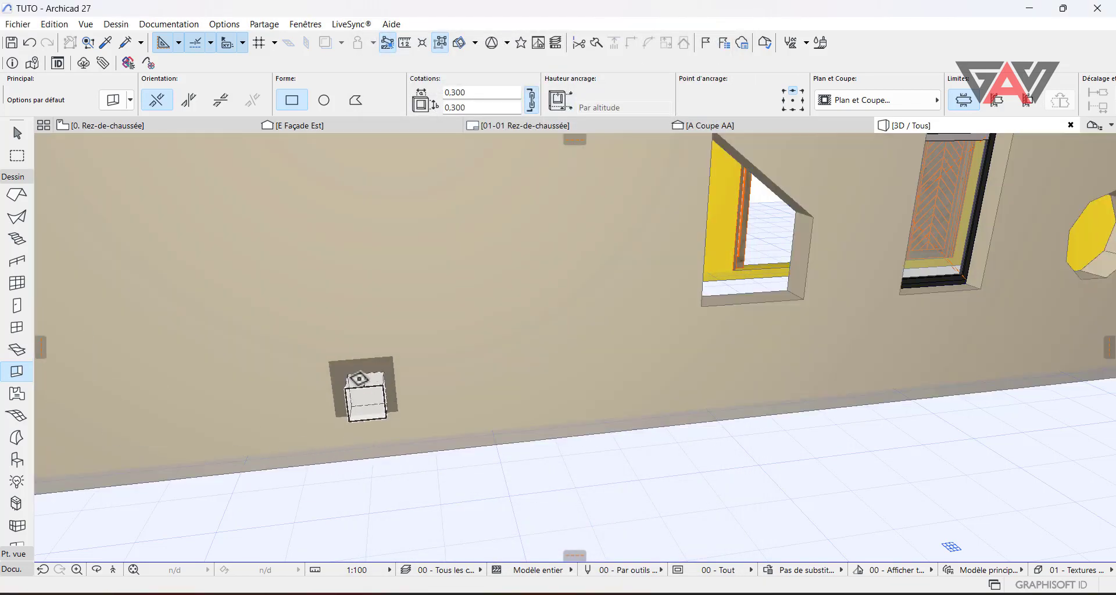
pyautogui.moveTo(359, 379); pyautogui.dragTo(424, 378, button='middle')
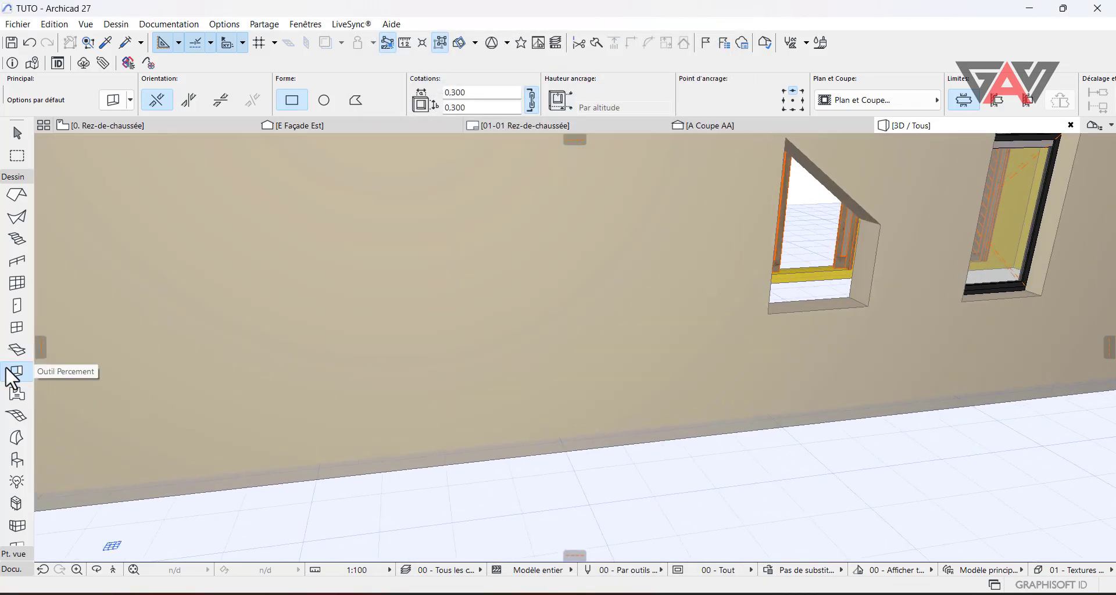
pyautogui.click(399, 283)
pyautogui.scroll(3, 453, 281)
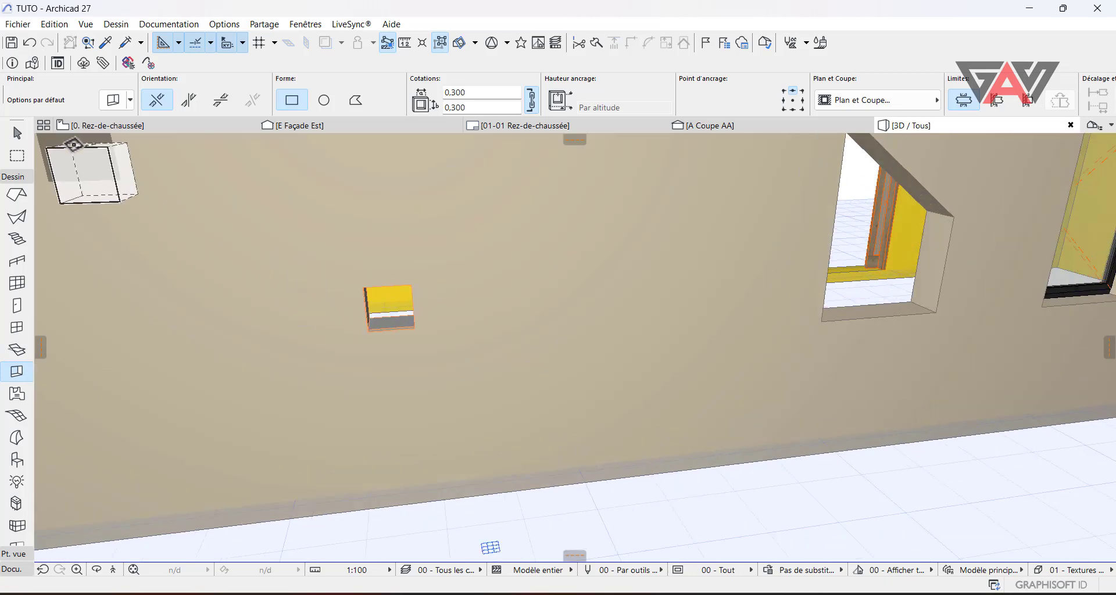
# Select the new percement and the wall in turn to inspect them, and clear the selection
pyautogui.click(17, 133)
pyautogui.scroll(2, 392, 289)
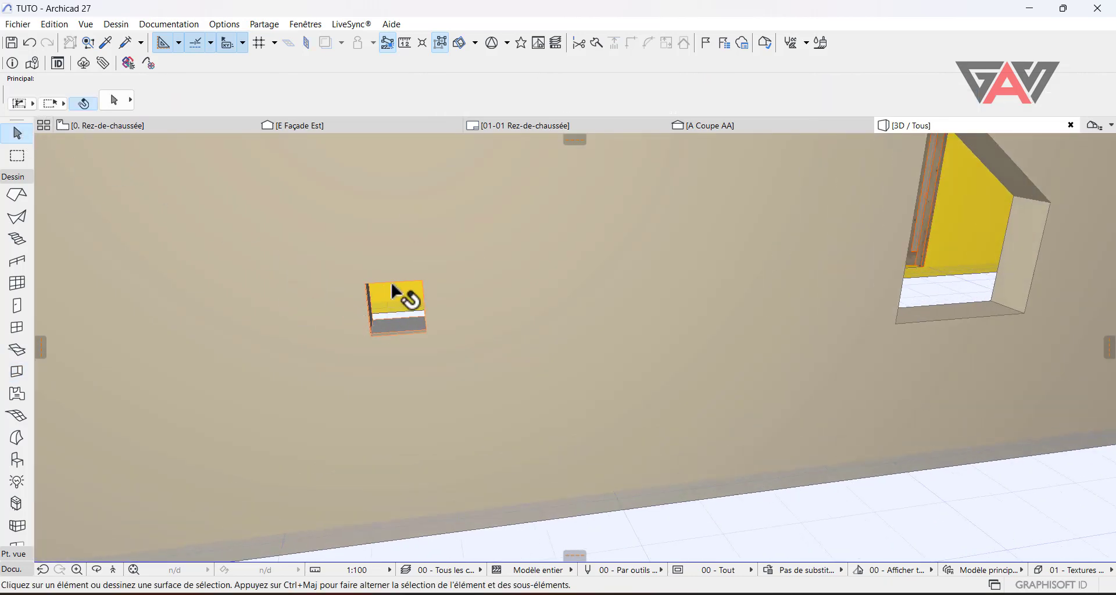
pyautogui.click(366, 285)
pyautogui.scroll(-1, 380, 369)
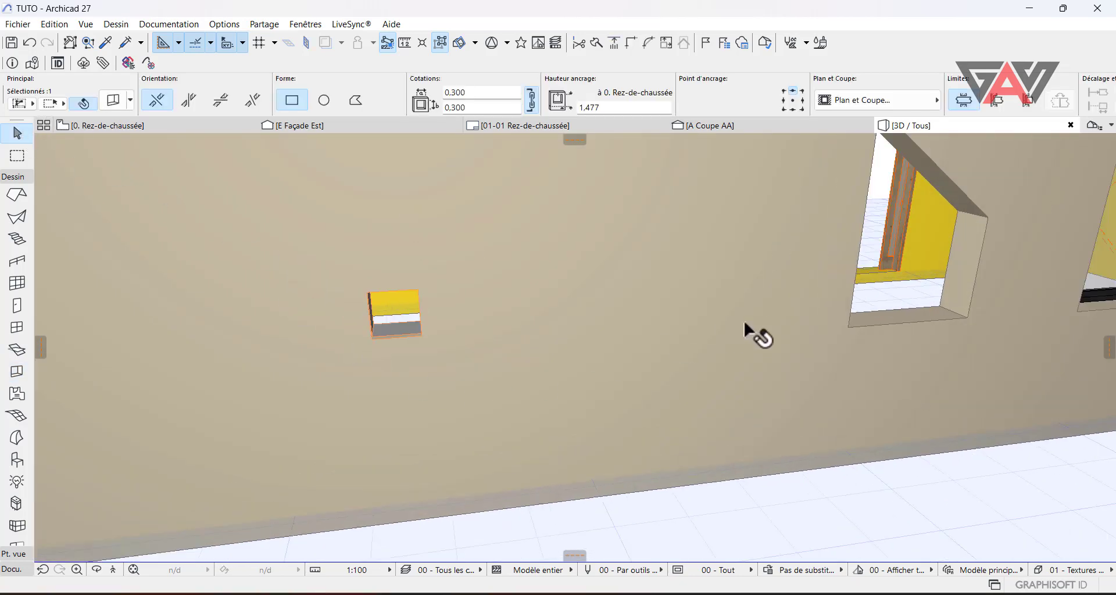
pyautogui.click(903, 346)
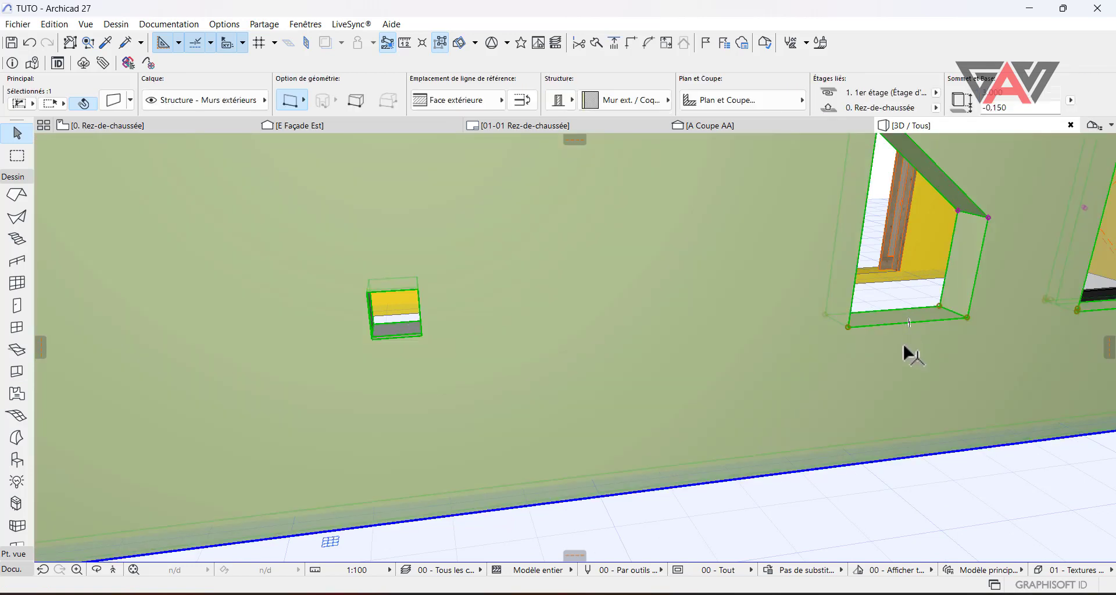
pyautogui.click(859, 484)
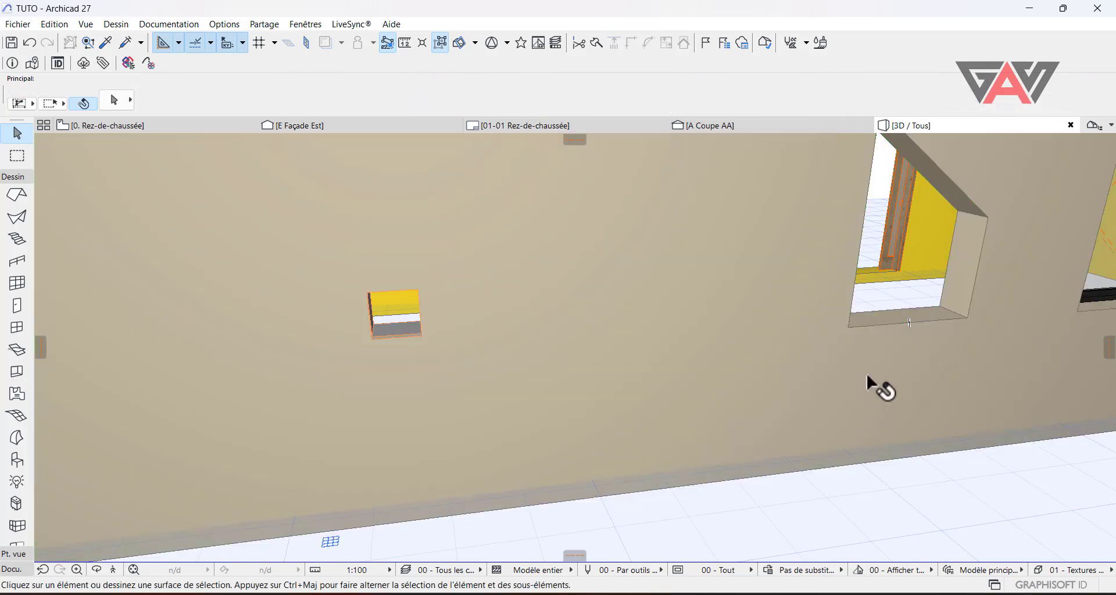
# Examine the nodes of the sloped-top window opening and of the wall around it
pyautogui.click(851, 326)
pyautogui.scroll(-1, 871, 326)
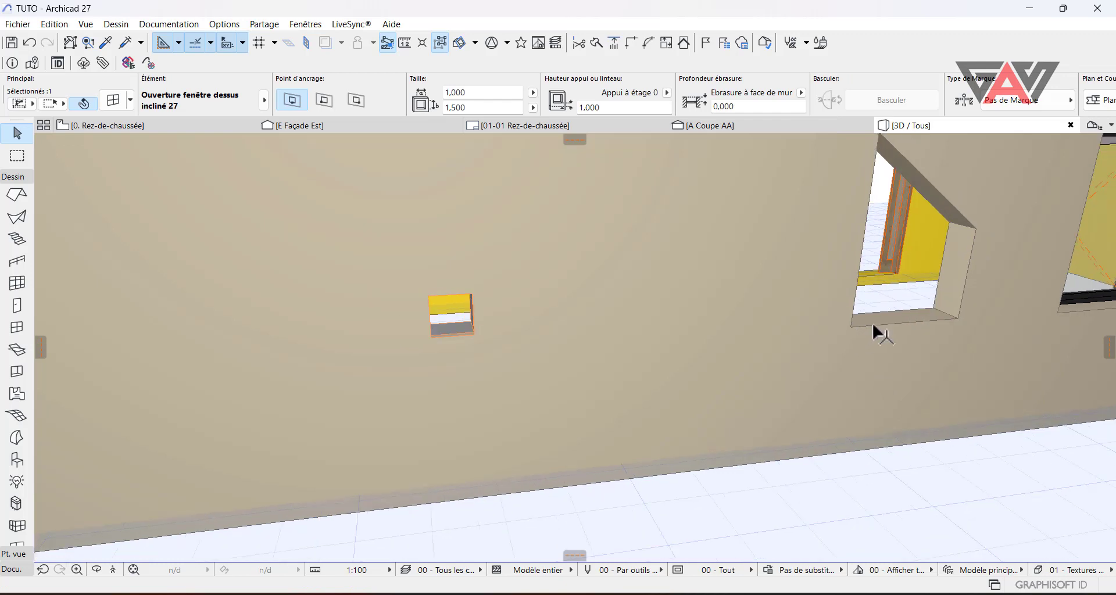
pyautogui.moveTo(872, 326); pyautogui.dragTo(796, 385, button='middle')
pyautogui.scroll(1, 979, 289)
pyautogui.scroll(1, 972, 315)
pyautogui.moveTo(946, 312); pyautogui.dragTo(939, 312, button='middle')
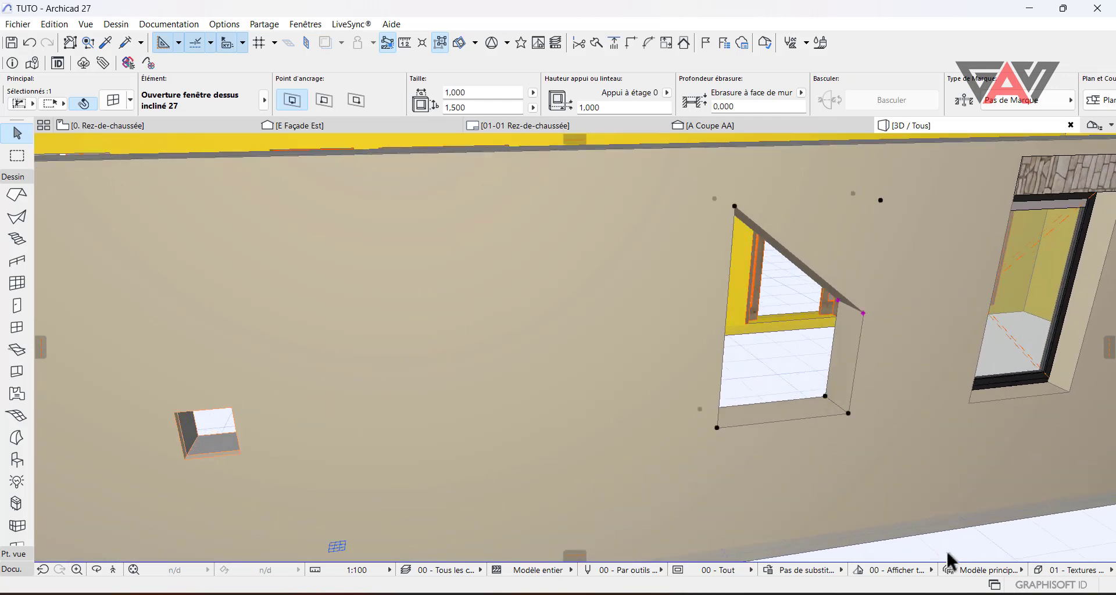
pyautogui.click(877, 348)
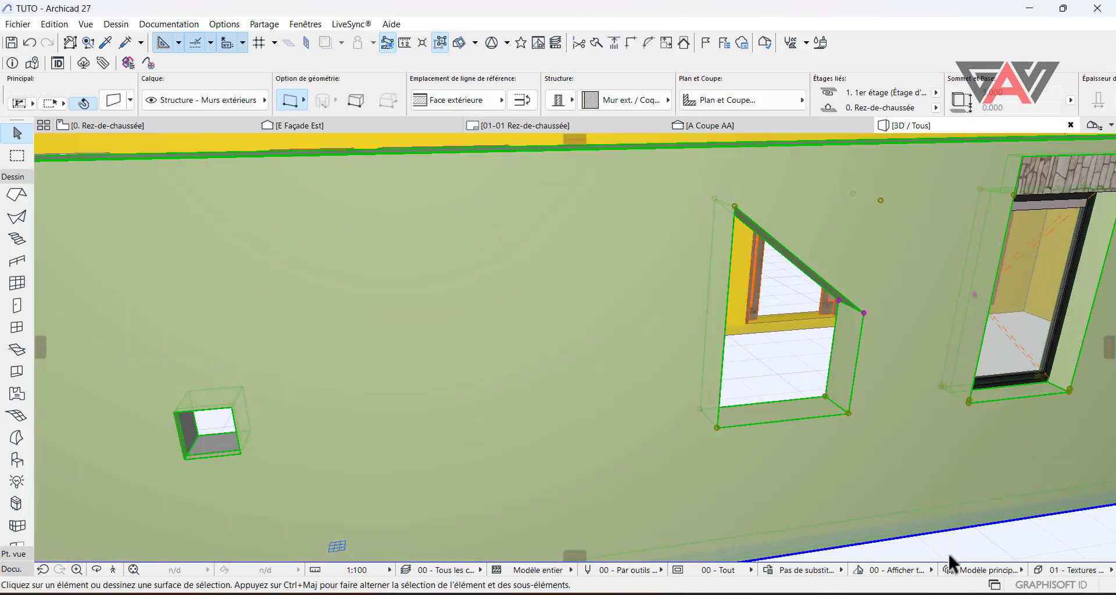
pyautogui.press('Escape')
pyautogui.click(856, 376)
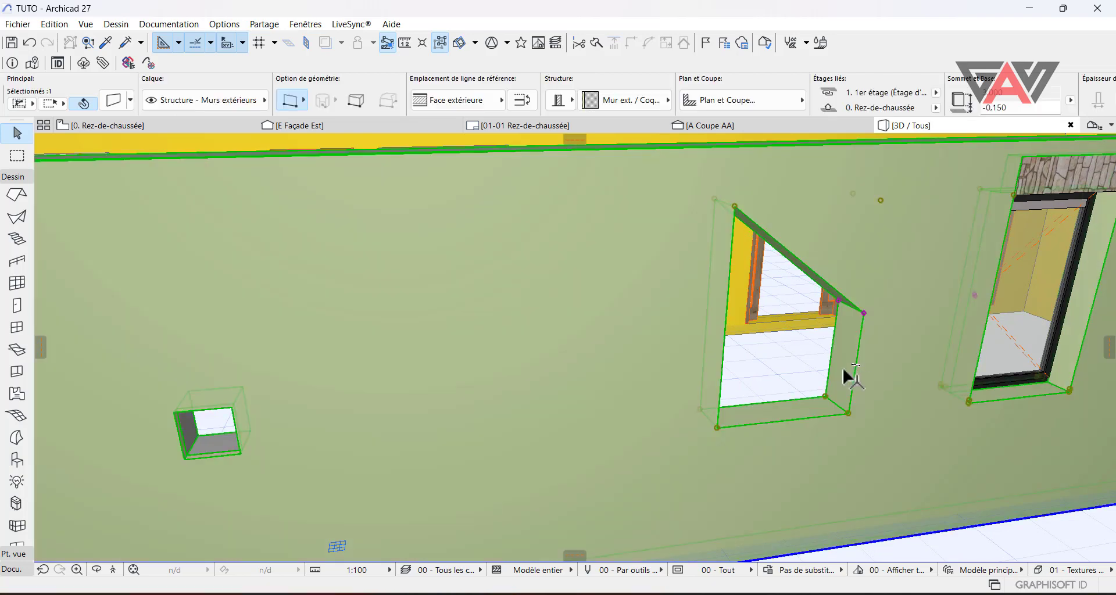
pyautogui.moveTo(763, 292); pyautogui.dragTo(747, 376, button='middle')
pyautogui.click(753, 443)
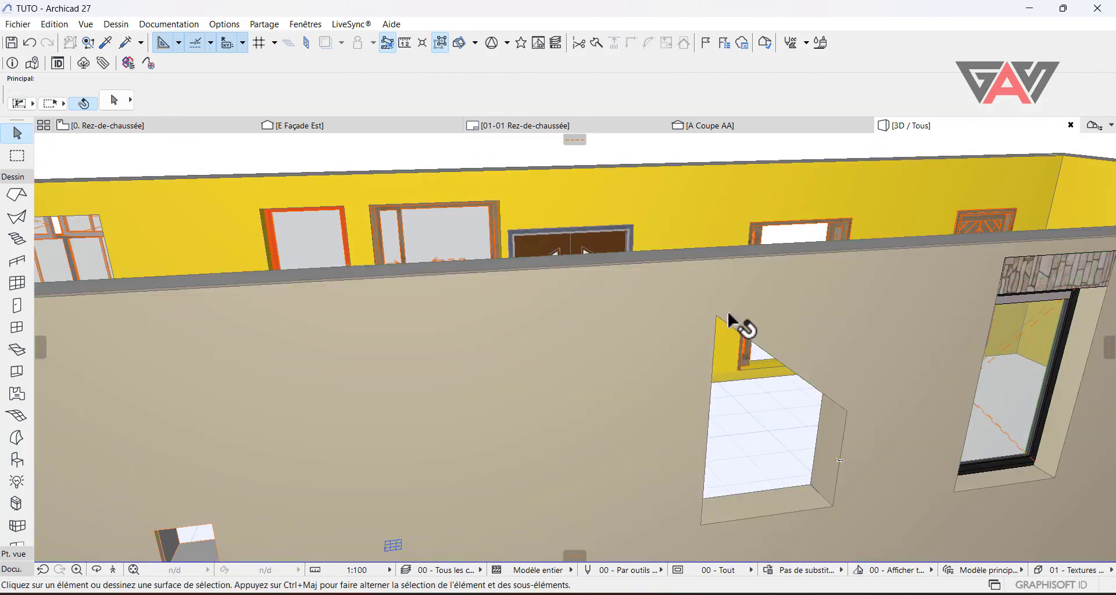
pyautogui.moveTo(721, 336); pyautogui.dragTo(716, 372, button='middle')
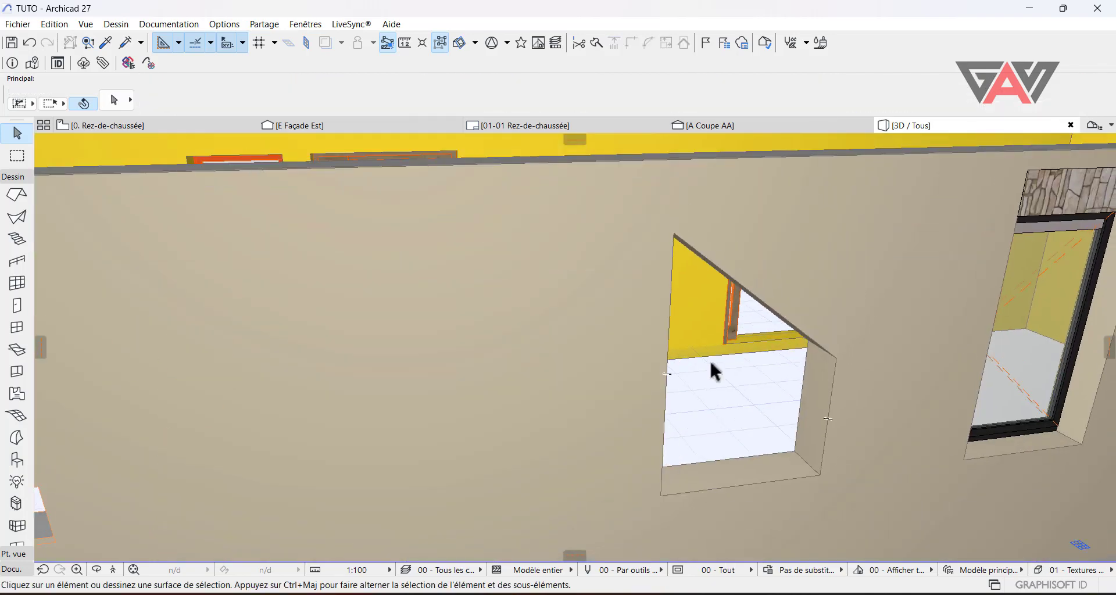
pyautogui.click(658, 493)
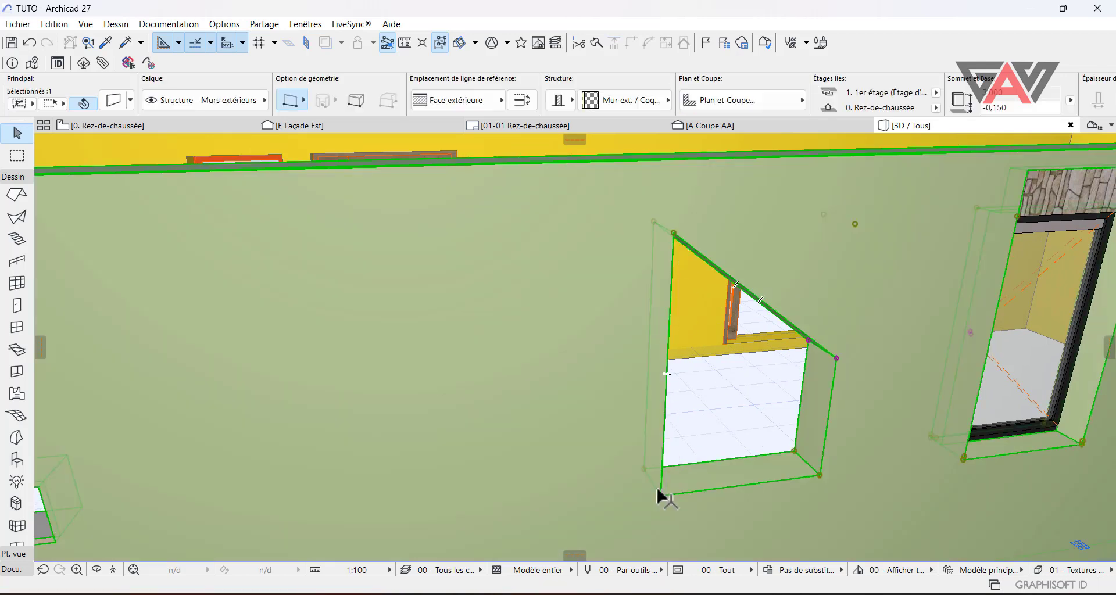
pyautogui.click(659, 497)
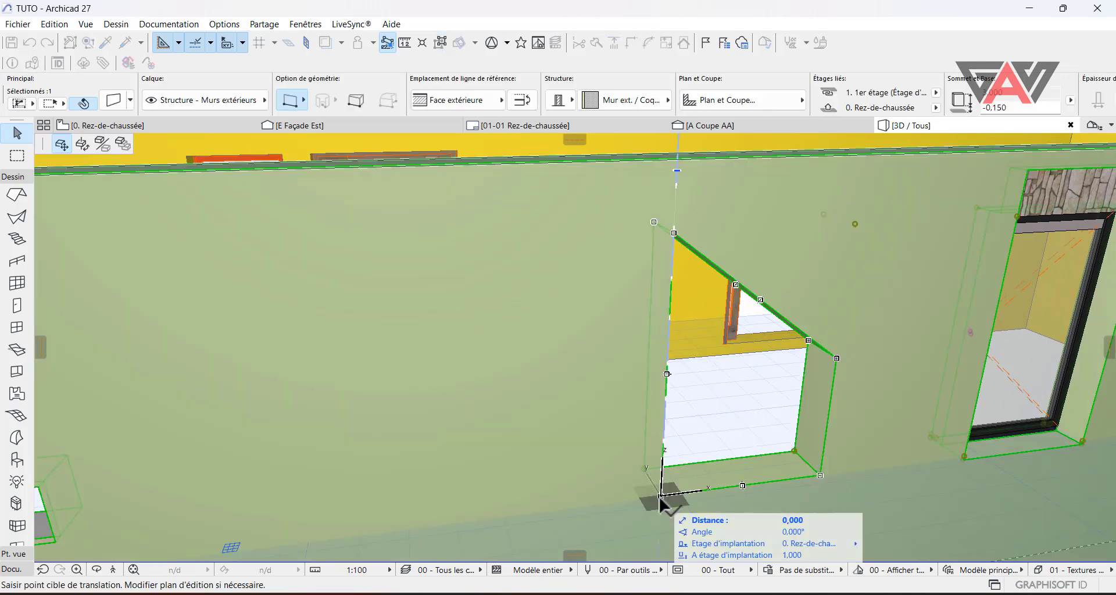
pyautogui.rightClick(660, 500)
pyautogui.click(684, 491)
pyautogui.click(703, 451)
pyautogui.scroll(-3, 702, 451)
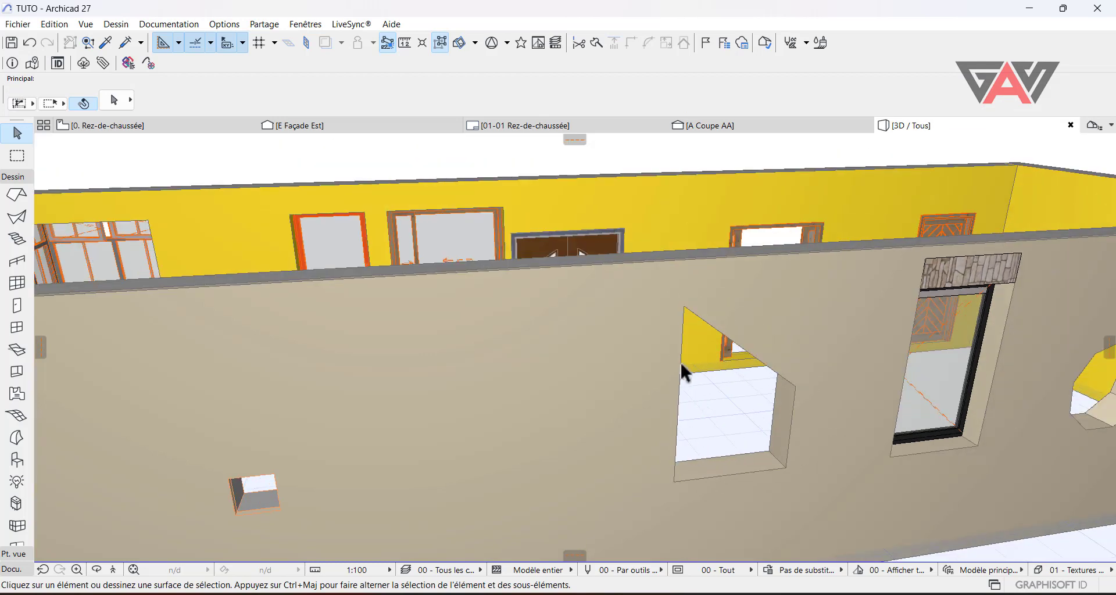
# Check the sloped-top opening's nodes once more and deselect it
pyautogui.click(685, 314)
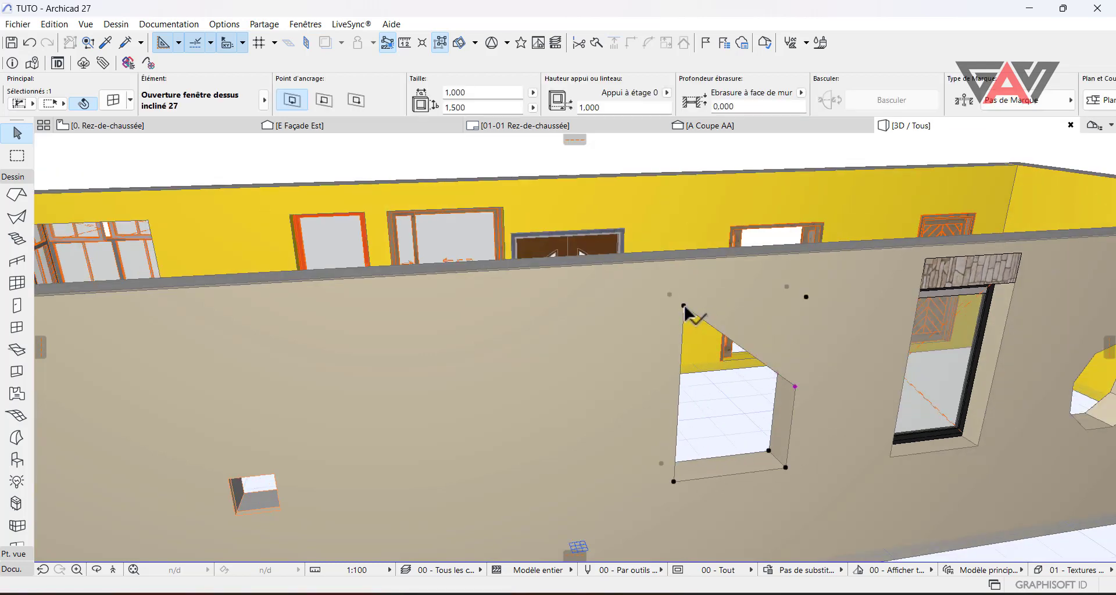
pyautogui.click(754, 432)
pyautogui.moveTo(796, 473); pyautogui.dragTo(795, 421, button='middle')
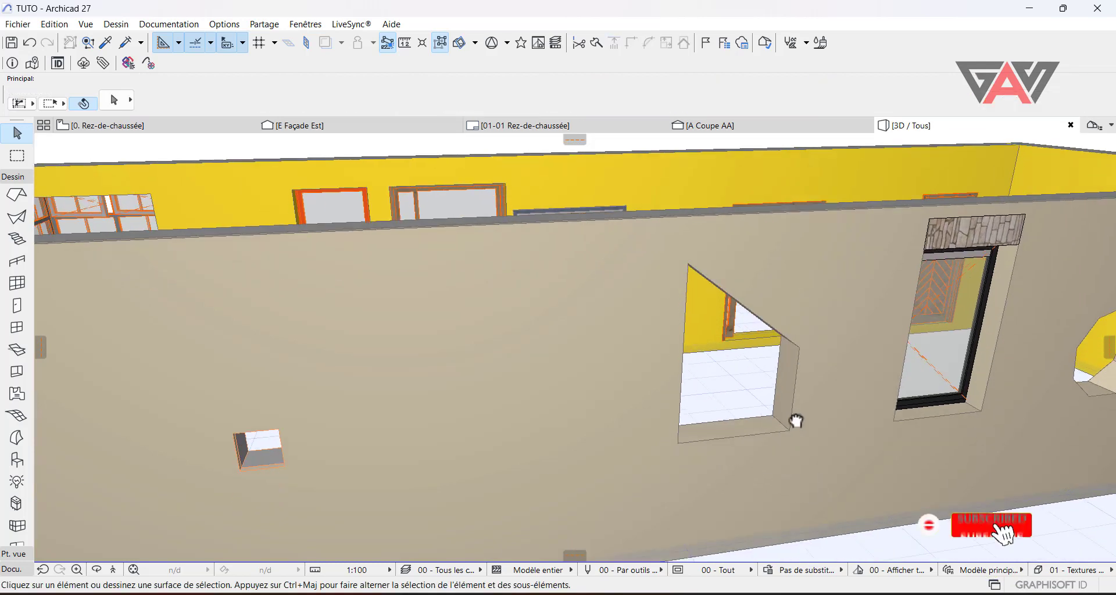
pyautogui.scroll(3, 704, 395)
pyautogui.moveTo(704, 395); pyautogui.dragTo(680, 448, button='middle')
# Offset the square percement's left edge outward so that the percement is about 0.90 wide
pyautogui.keyDown('shift'); pyautogui.moveTo(760, 410); pyautogui.dragTo(880, 445, button='middle'); pyautogui.keyUp('shift')
pyautogui.scroll(2, 877, 438)
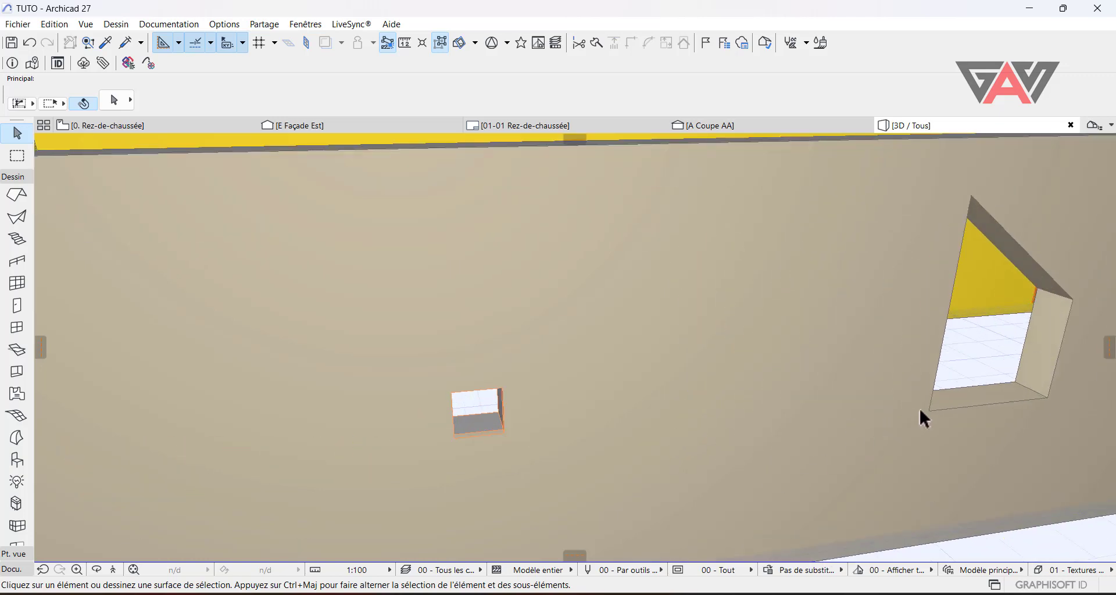
pyautogui.scroll(1, 931, 437)
pyautogui.moveTo(572, 411); pyautogui.dragTo(760, 400, button='middle')
pyautogui.scroll(4, 617, 394)
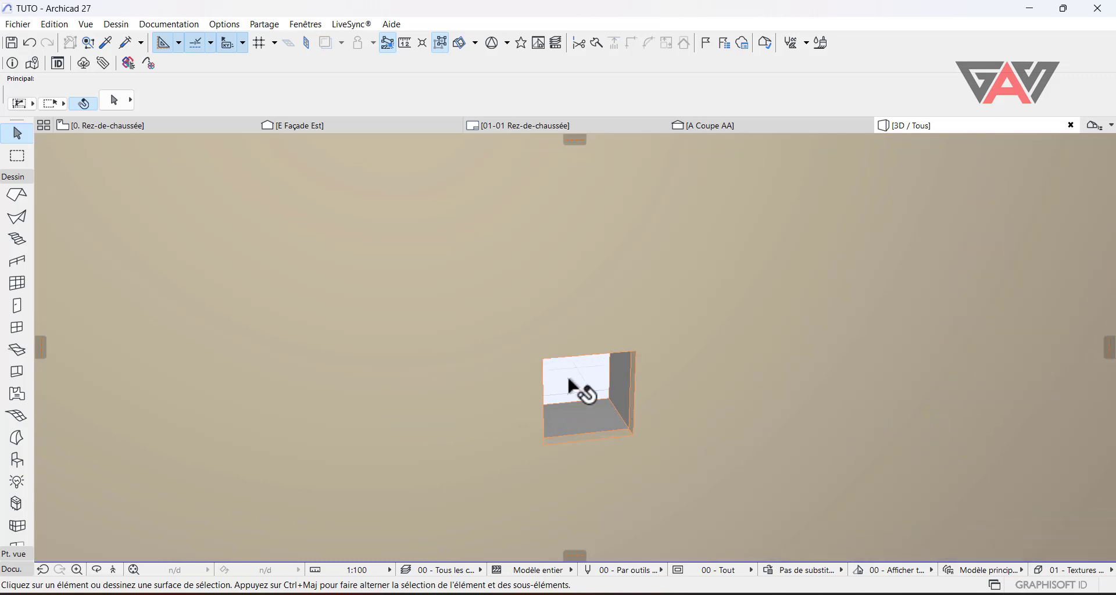
pyautogui.click(542, 361)
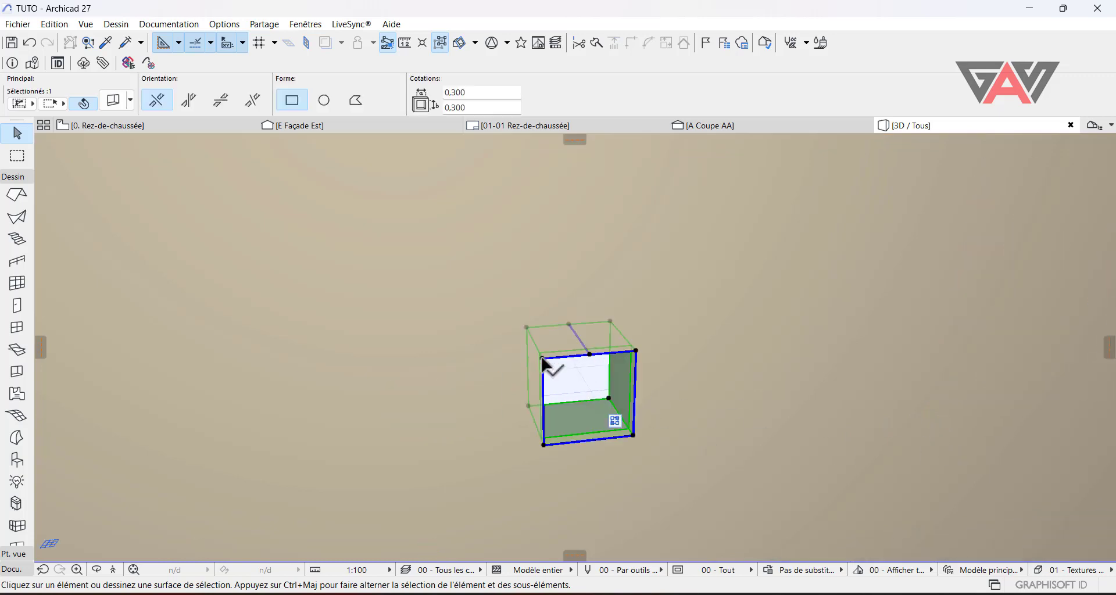
pyautogui.click(544, 404)
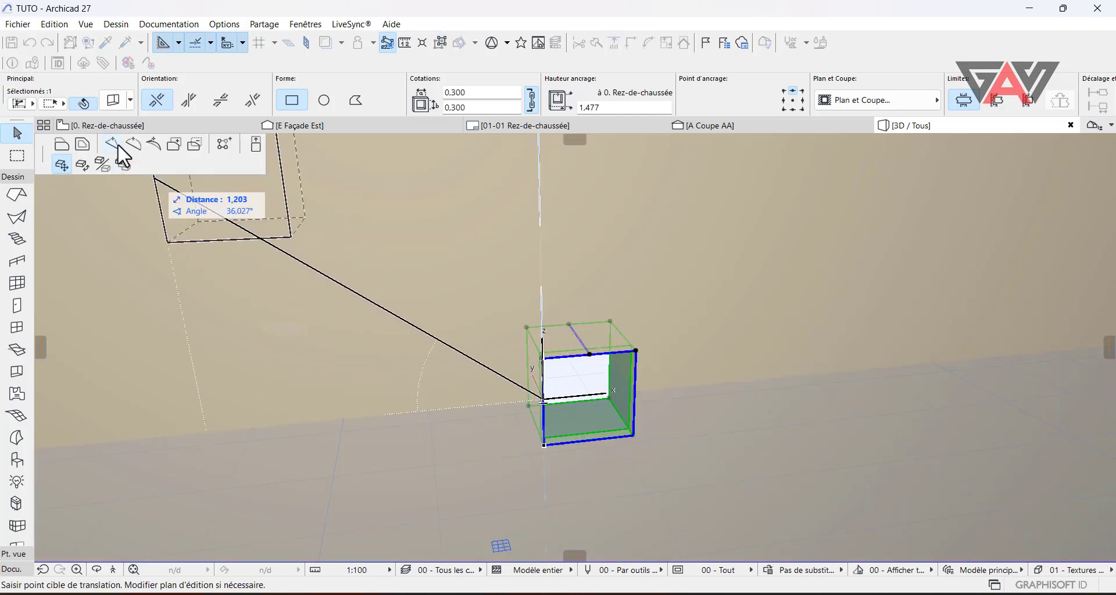
pyautogui.click(61, 158)
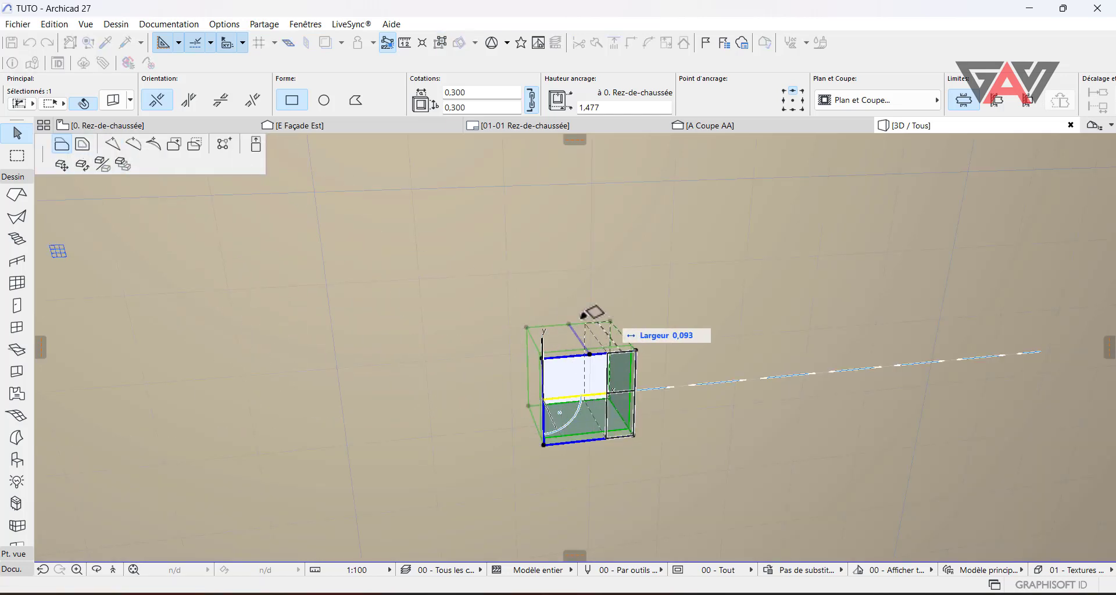
pyautogui.click(349, 378)
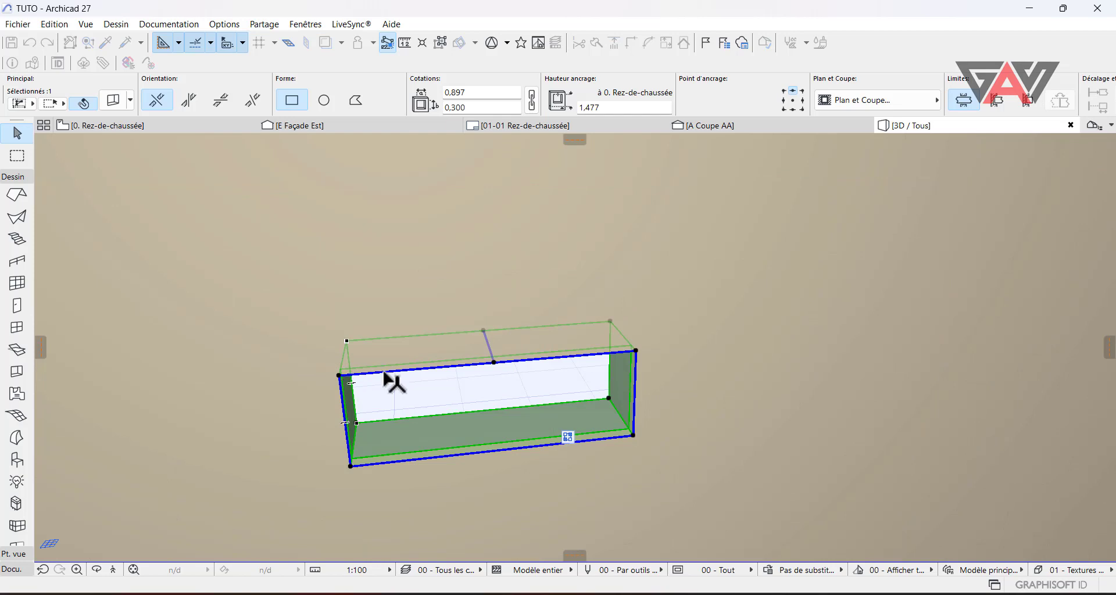
# Insert a node in the middle of the percement's upper edge and raise it about 0.385 to form a gable, and clear the selection
pyautogui.click(483, 375)
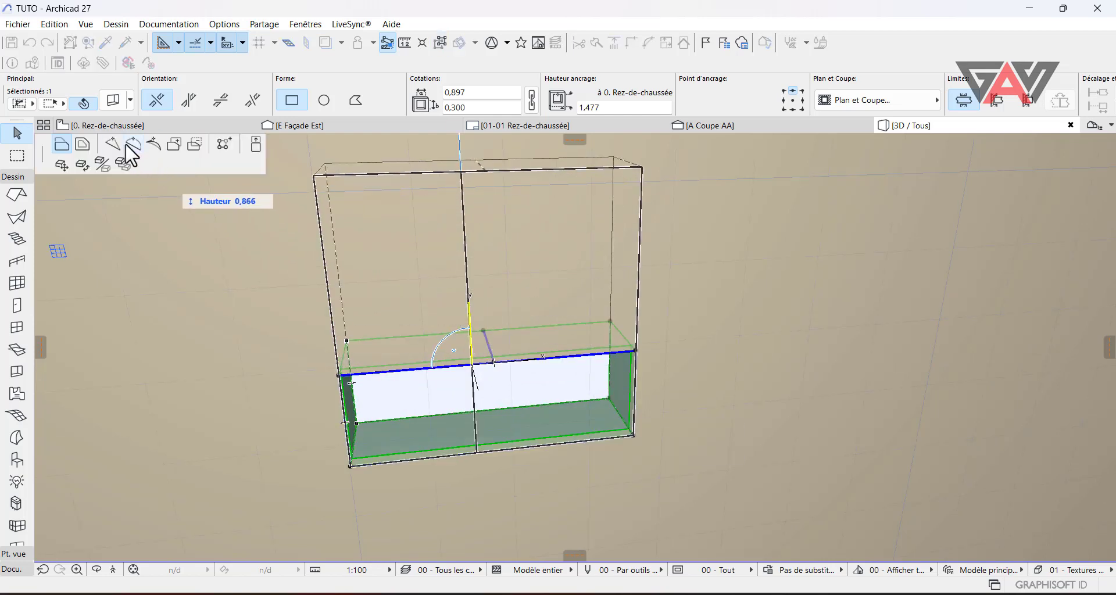
pyautogui.click(116, 145)
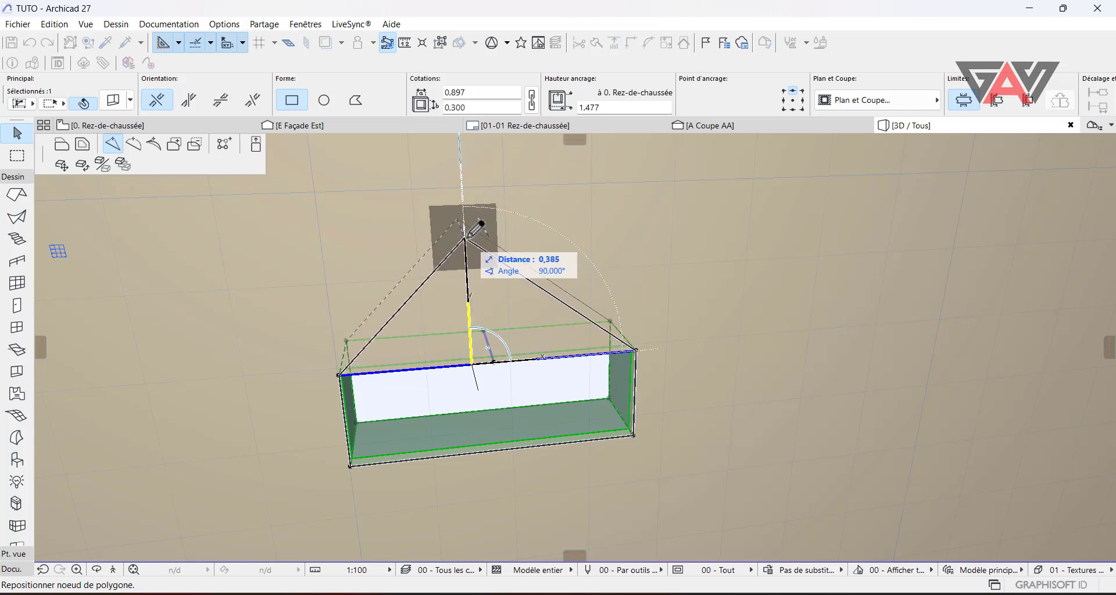
pyautogui.click(465, 236)
pyautogui.scroll(-3, 535, 310)
pyautogui.moveTo(535, 314); pyautogui.dragTo(531, 402, button='middle')
pyautogui.moveTo(560, 451); pyautogui.dragTo(598, 353, button='middle')
pyautogui.scroll(2, 598, 408)
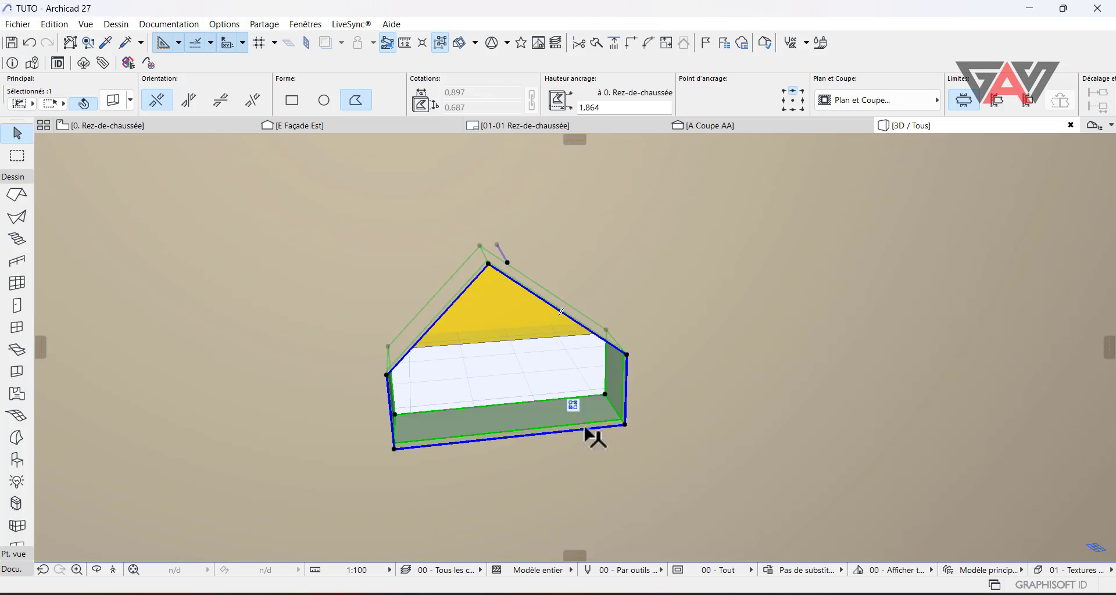
pyautogui.click(561, 314)
pyautogui.press('Escape')
pyautogui.scroll(2, 398, 371)
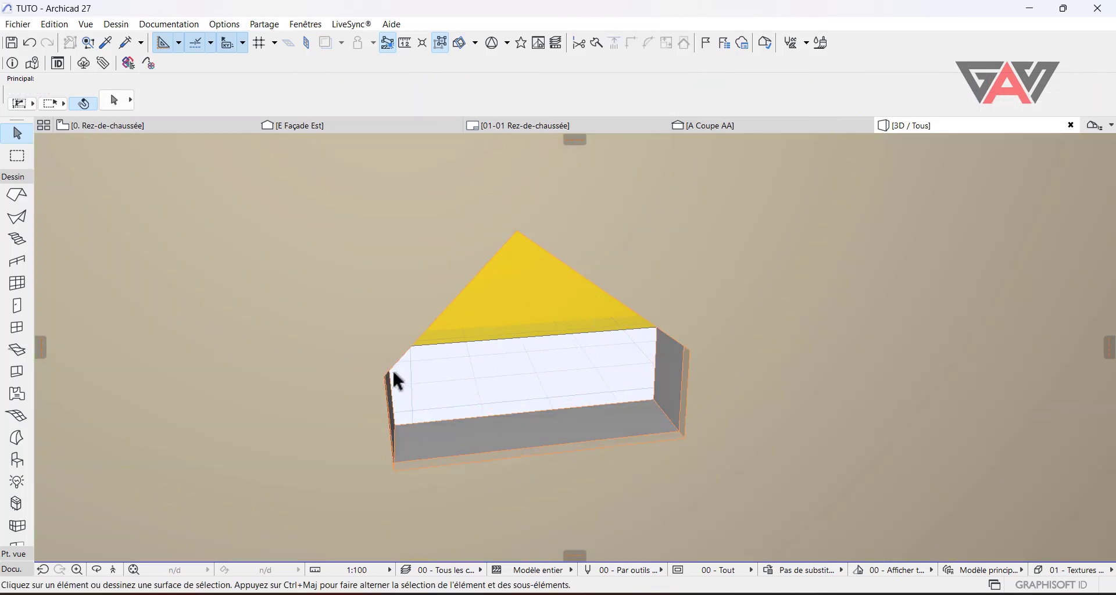
# Curve the gabled percement's right sloping edge outward into an arc with a radius of about 0.625, and deselect the percement
pyautogui.click(386, 375)
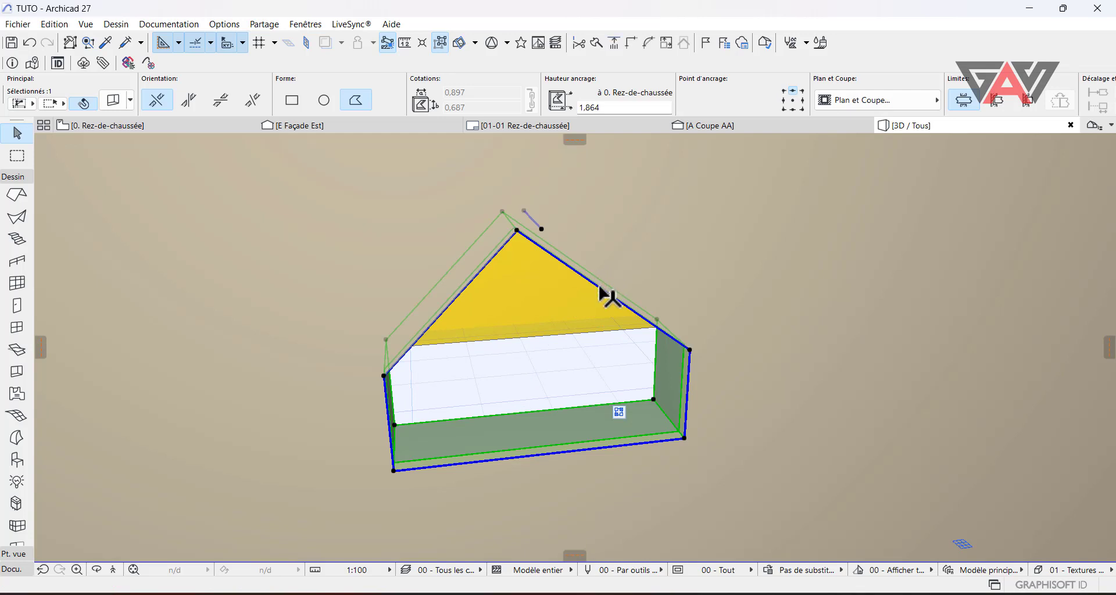
pyautogui.click(600, 287)
pyautogui.click(83, 145)
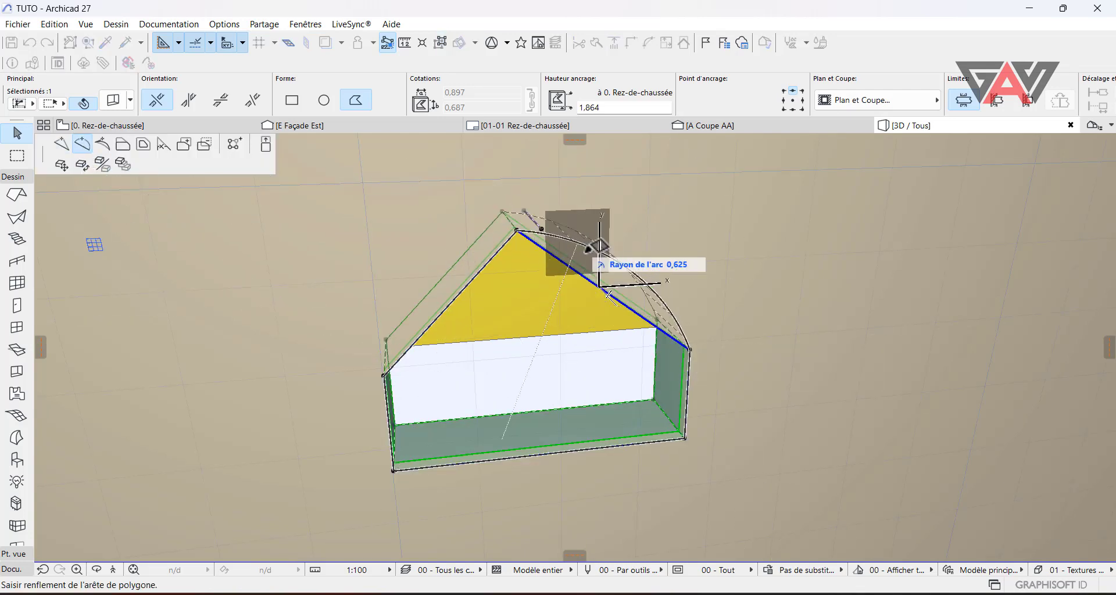
pyautogui.click(599, 246)
pyautogui.scroll(-2, 456, 302)
pyautogui.moveTo(459, 308); pyautogui.dragTo(546, 343, button='middle')
pyautogui.scroll(-2, 560, 352)
pyautogui.moveTo(641, 393); pyautogui.dragTo(481, 340, button='middle')
pyautogui.scroll(-2, 482, 341)
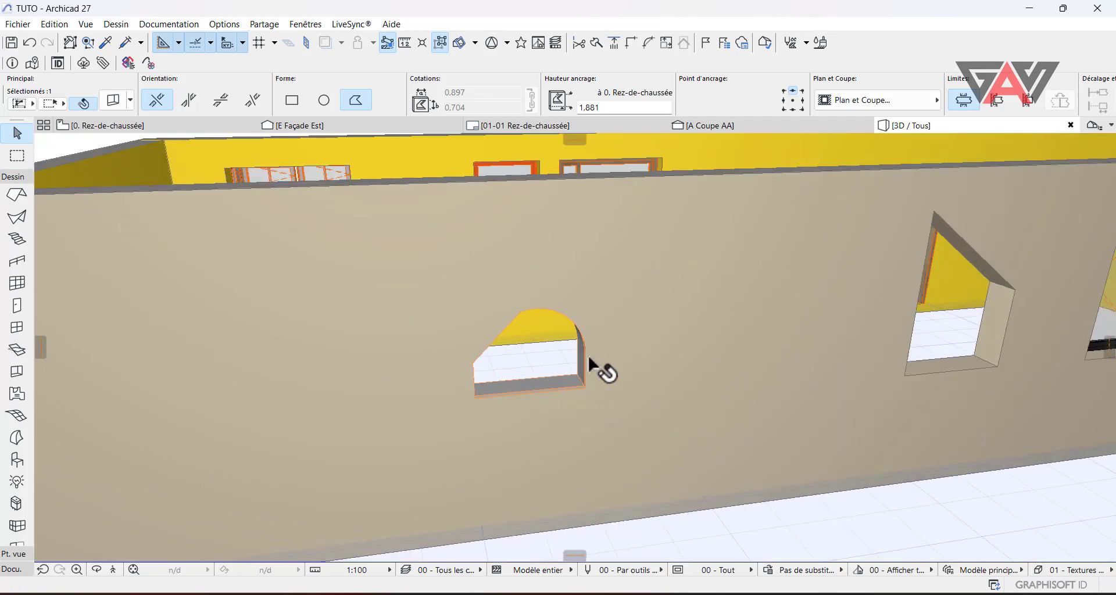
pyautogui.moveTo(590, 359); pyautogui.dragTo(539, 364, button='middle')
pyautogui.scroll(4, 396, 355)
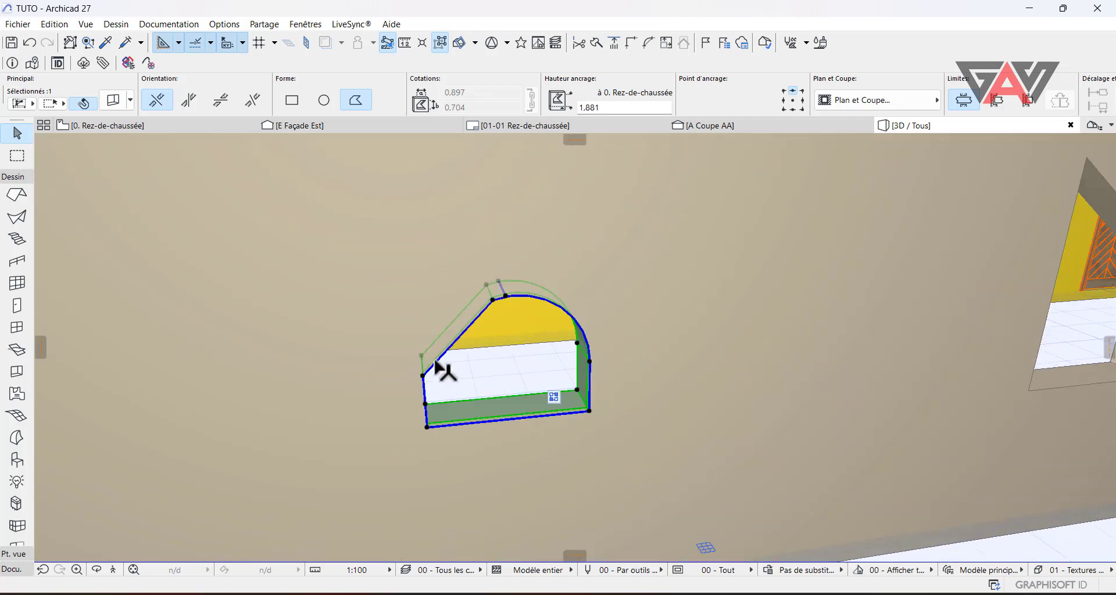
pyautogui.scroll(-2, 451, 372)
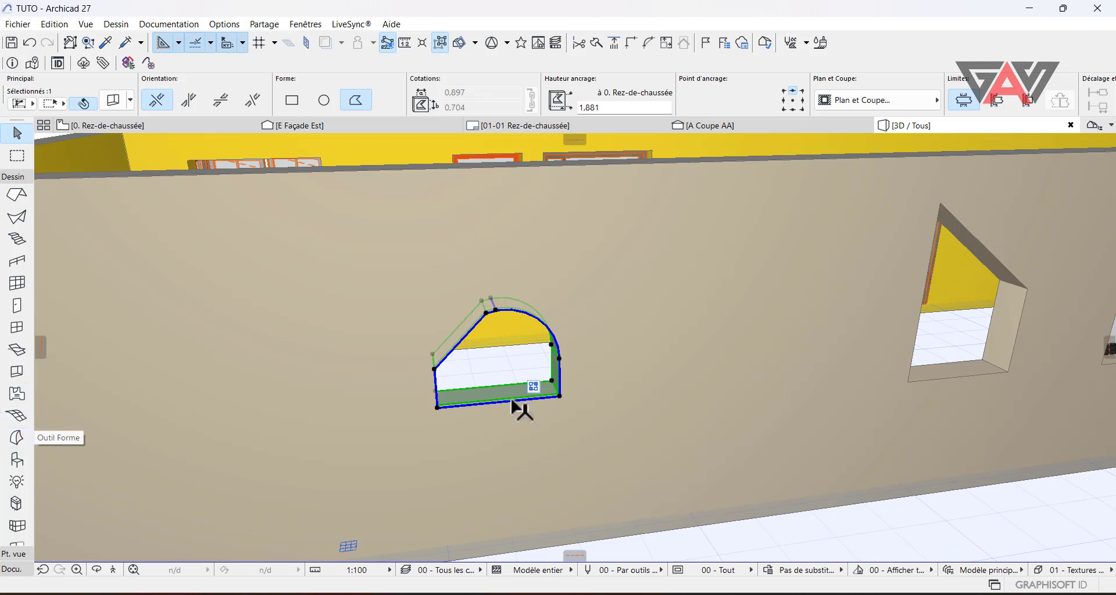
pyautogui.press('Escape')
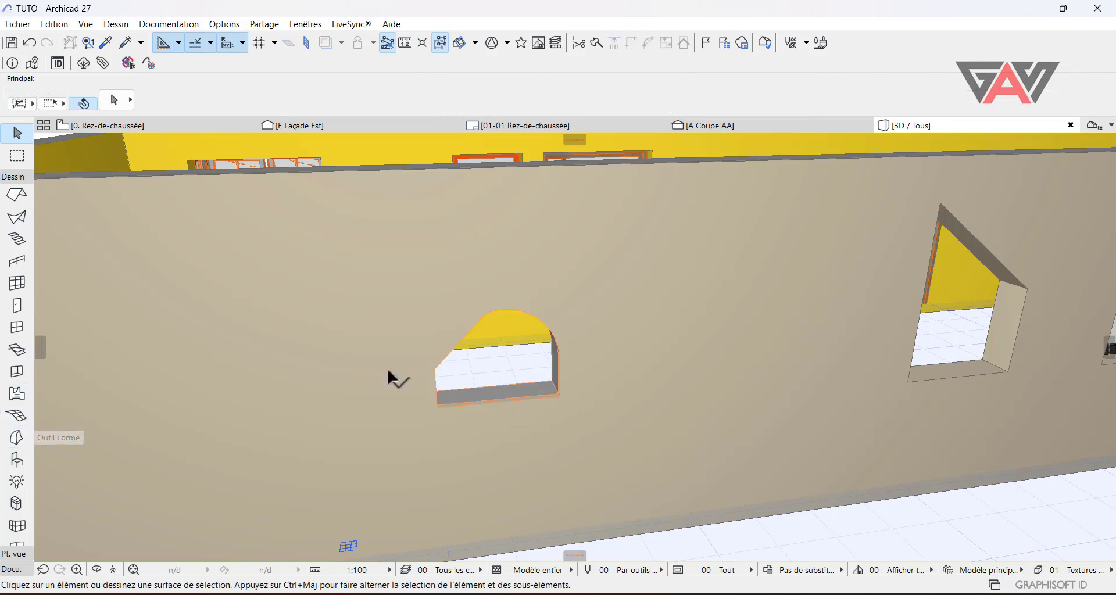
# Scatter eleven 0.300 by 0.300 rectangular percements over the wall between the arched percement and the sloped-top opening
pyautogui.click(16, 371)
pyautogui.scroll(1, 639, 368)
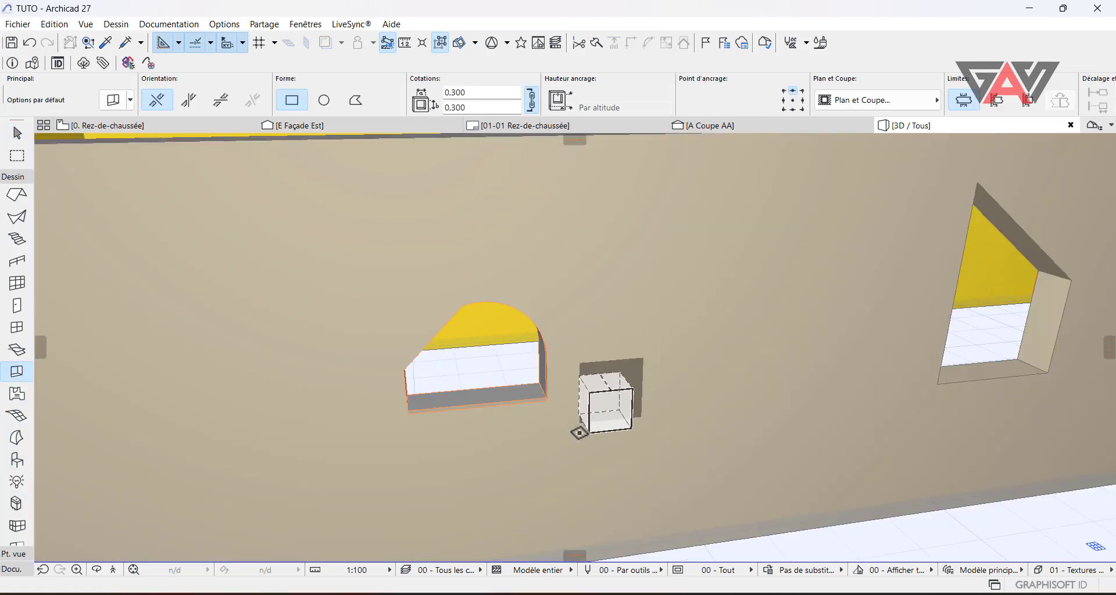
pyautogui.click(572, 455)
pyautogui.click(620, 407)
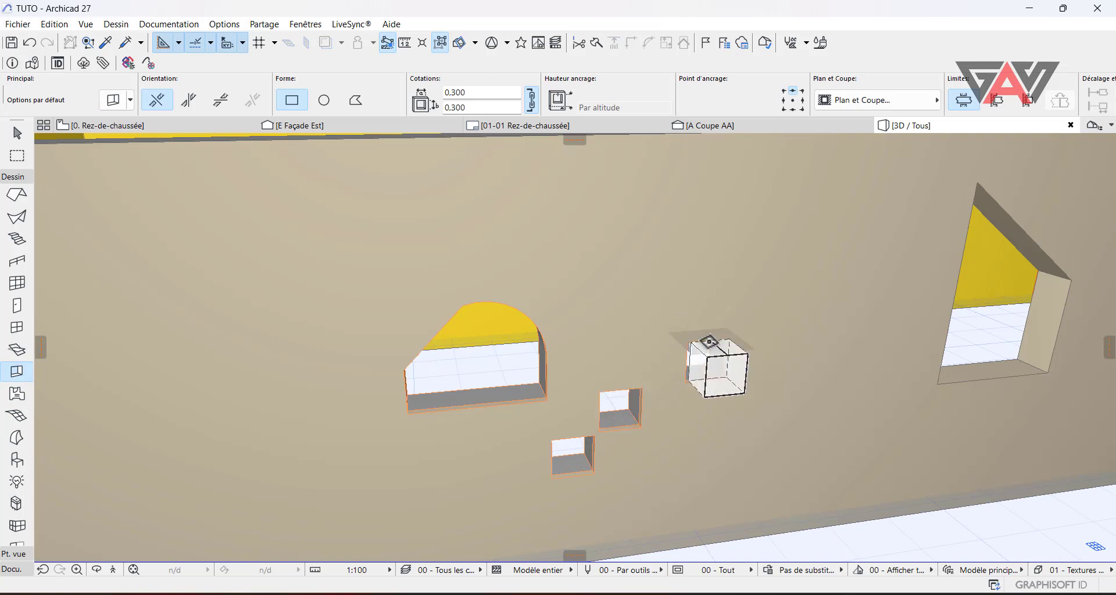
pyautogui.click(706, 359)
pyautogui.click(719, 450)
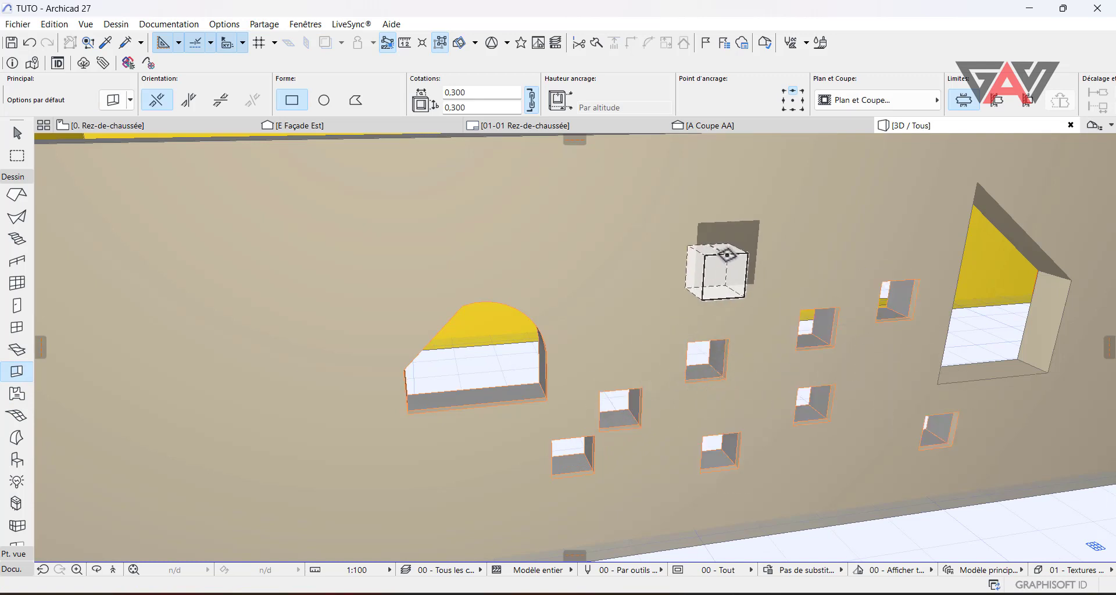
pyautogui.click(726, 254)
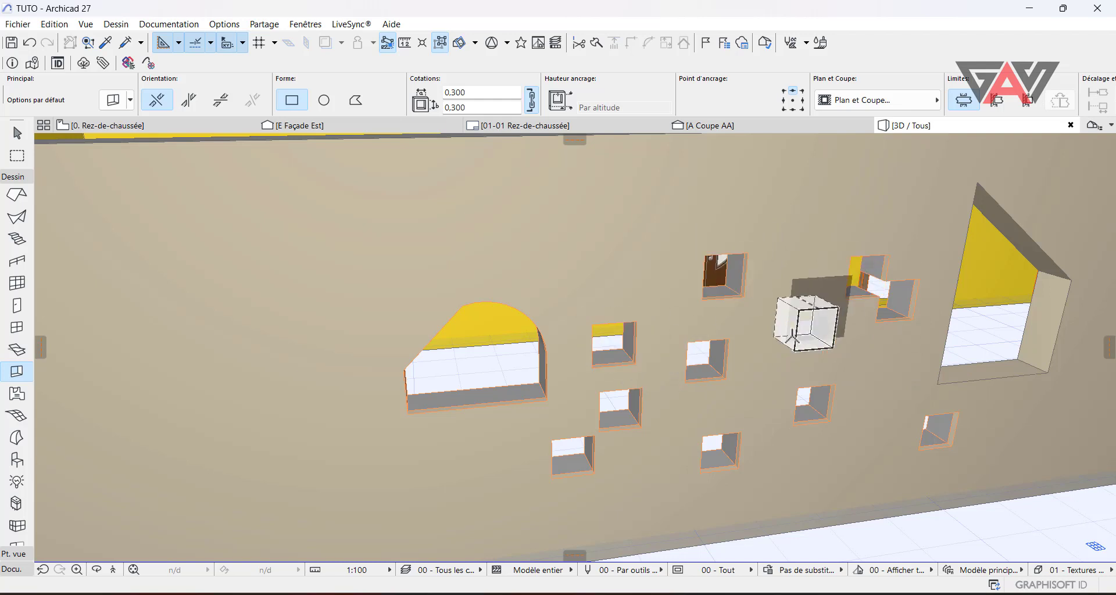
# Examine the scattered square percements up close and from a distance, briefly selecting and deselecting the wall that holds them
pyautogui.keyDown('shift'); pyautogui.moveTo(639, 255); pyautogui.dragTo(769, 334, button='middle'); pyautogui.keyUp('shift')
pyautogui.scroll(3, 749, 302)
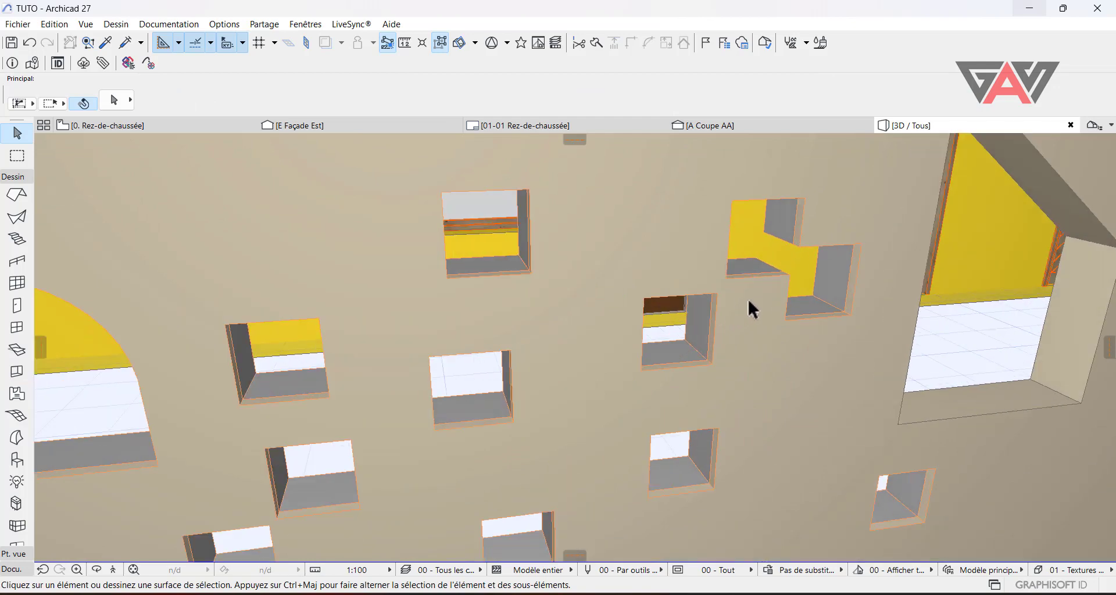
pyautogui.moveTo(747, 297); pyautogui.dragTo(557, 318, button='middle')
pyautogui.scroll(3, 581, 285)
pyautogui.moveTo(715, 297)
pyautogui.mouseDown(button='middle')
pyautogui.moveTo(563, 294)
pyautogui.moveTo(612, 315)
pyautogui.moveTo(698, 308)
pyautogui.mouseUp(button='middle')
pyautogui.scroll(3, 469, 299)
pyautogui.scroll(-5, 488, 296)
pyautogui.moveTo(549, 226); pyautogui.dragTo(548, 283, button='middle')
pyautogui.scroll(4, 625, 449)
pyautogui.scroll(-4, 625, 448)
pyautogui.moveTo(624, 448); pyautogui.dragTo(612, 325, button='middle')
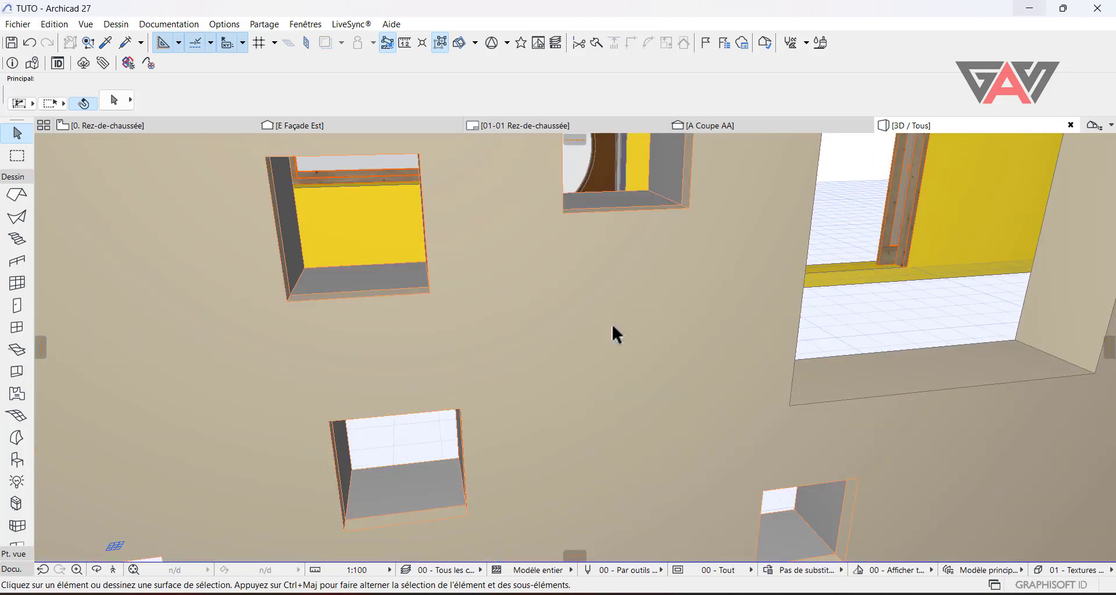
pyautogui.scroll(-5, 610, 354)
pyautogui.click(480, 256)
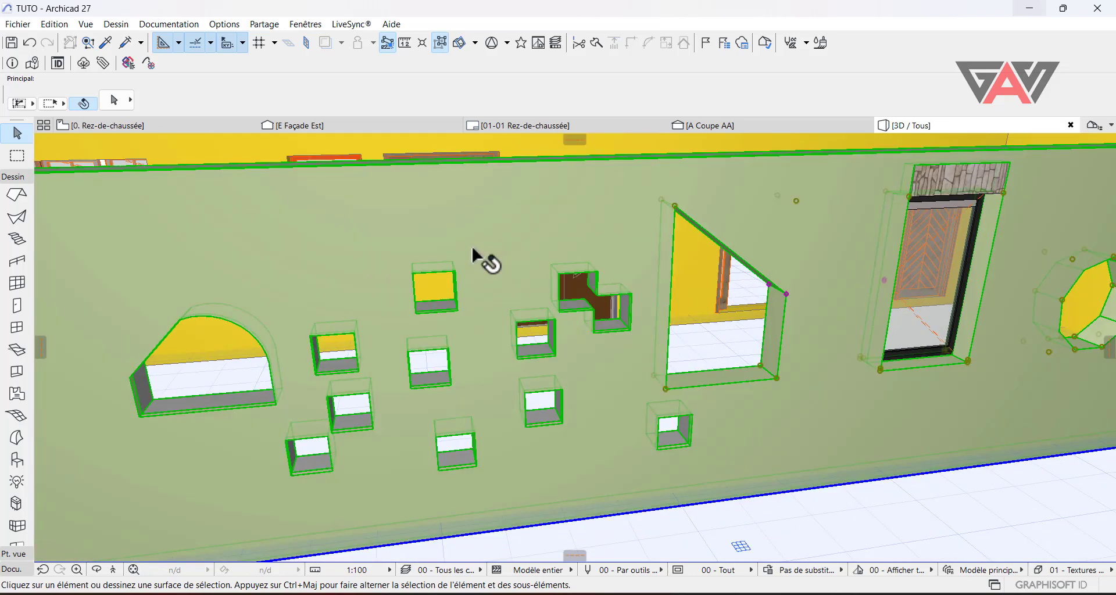
pyautogui.scroll(-2, 491, 270)
pyautogui.press('Escape')
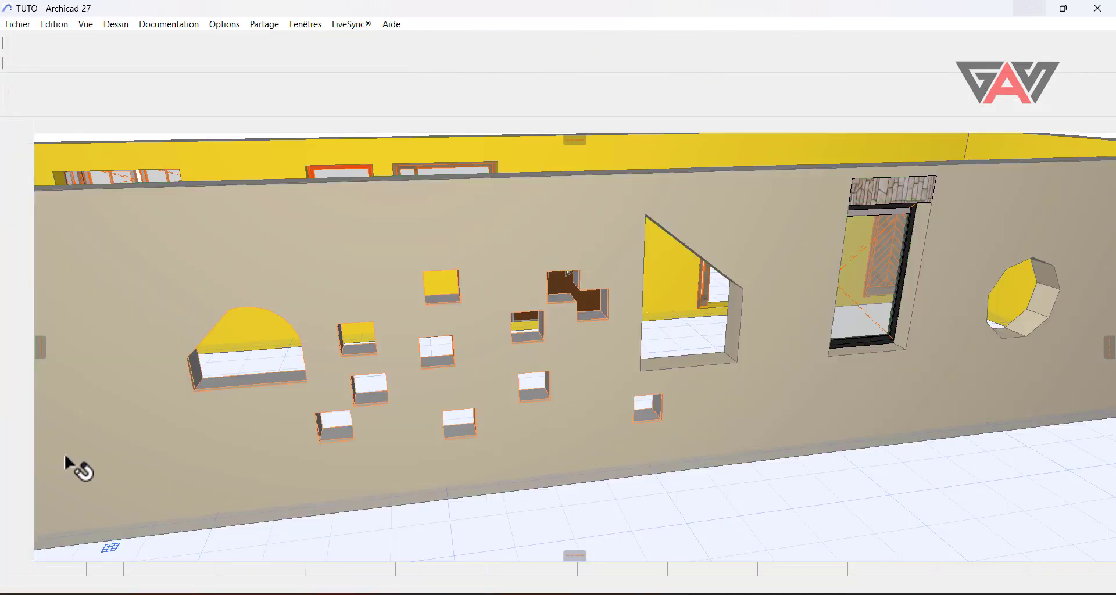
pyautogui.scroll(1, 411, 373)
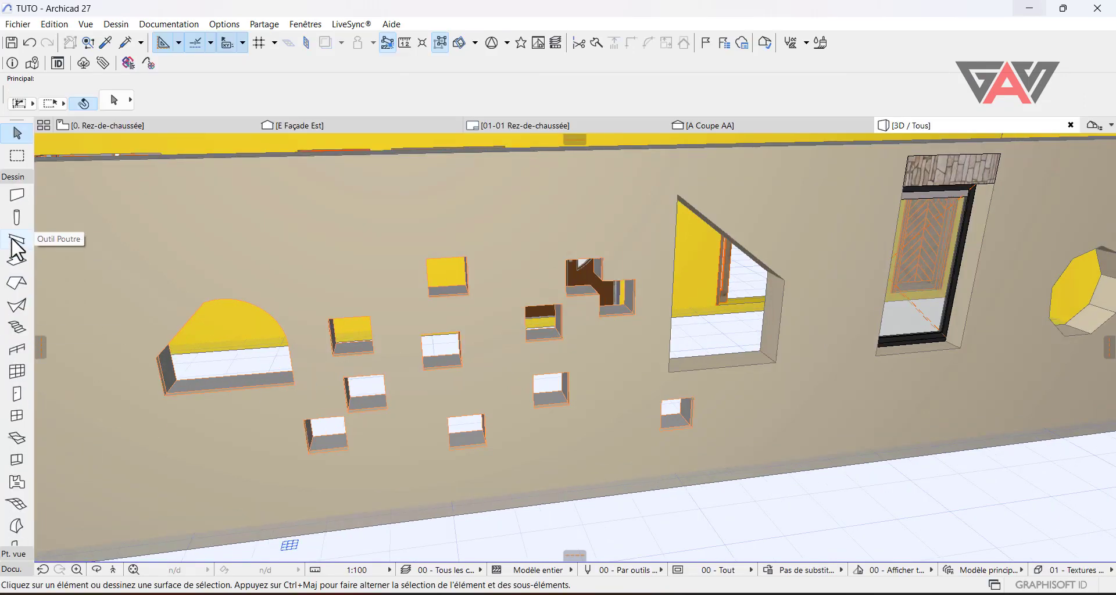
# Select all the walls and assign them the composite Mur int. - Béton 18cm (porteur)
pyautogui.click(16, 197)
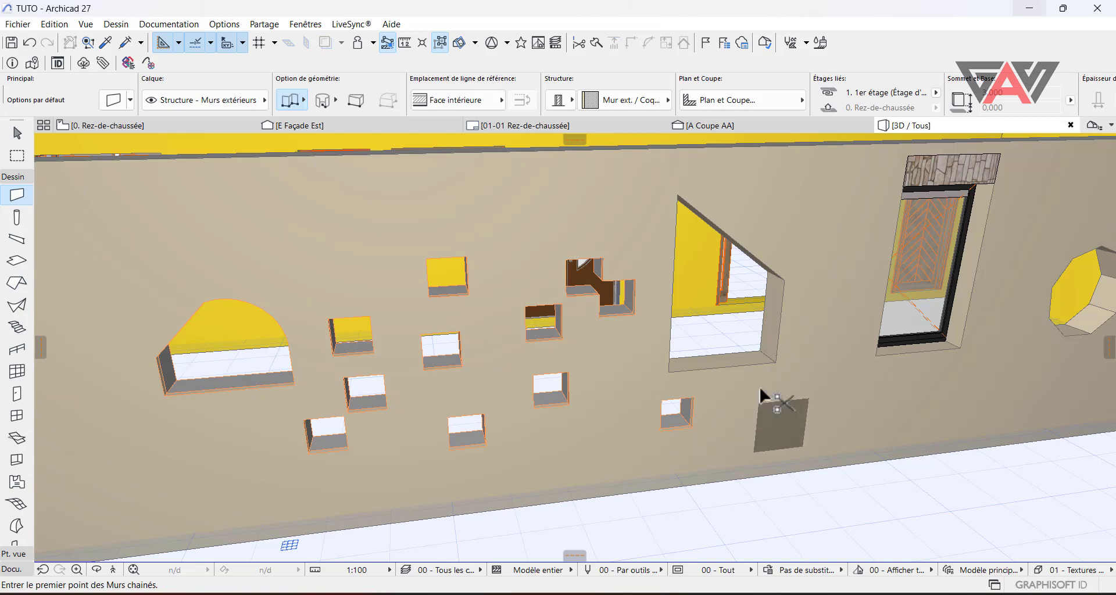
pyautogui.hotkey('ctrl', 'a')
pyautogui.scroll(-4, 720, 325)
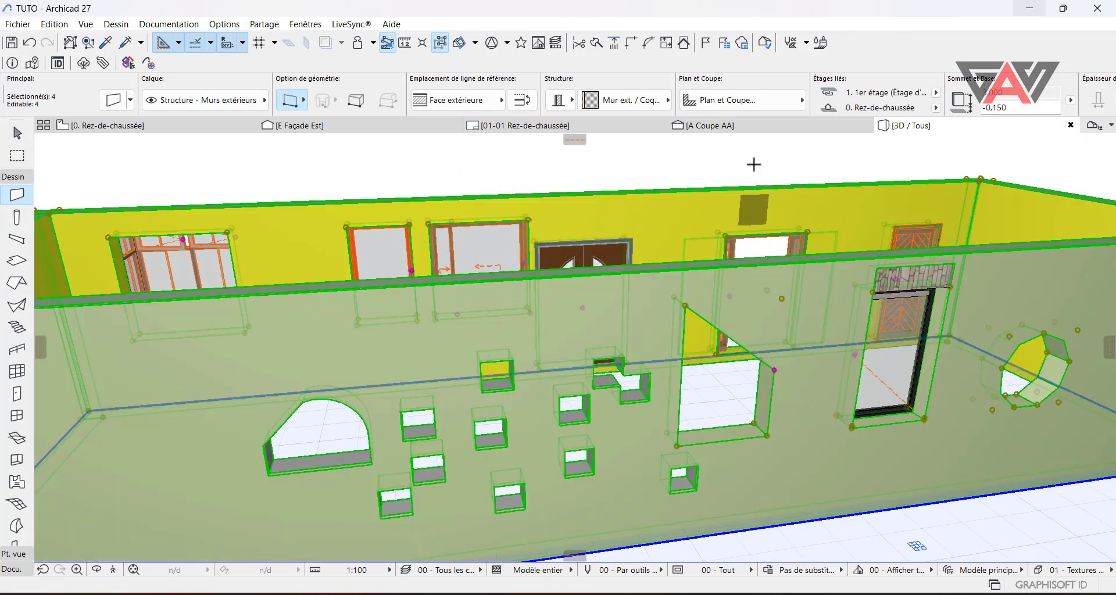
pyautogui.click(595, 97)
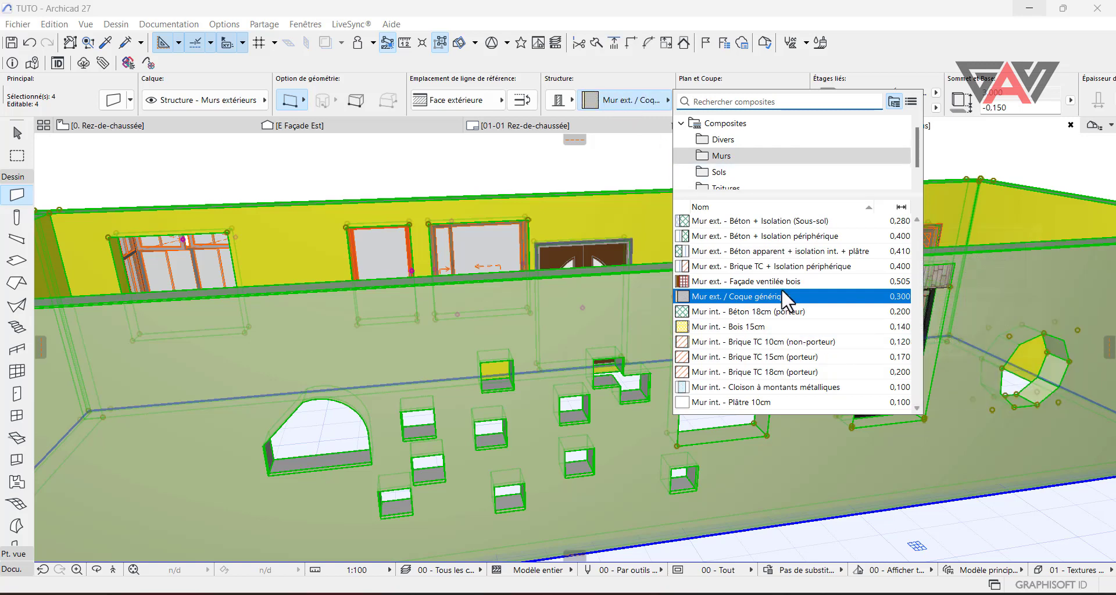
pyautogui.click(764, 282)
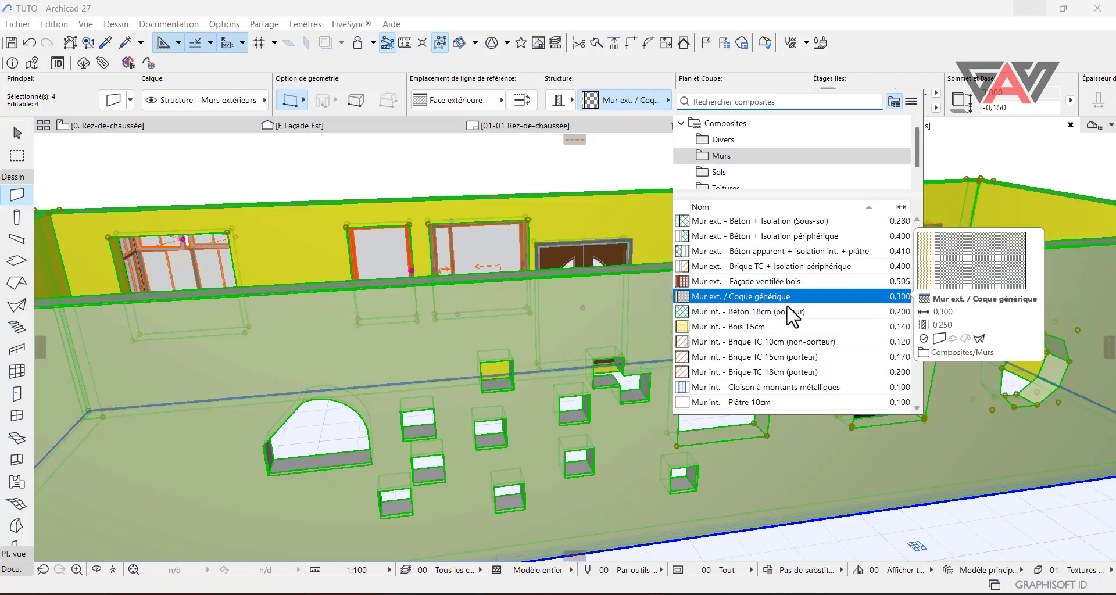
pyautogui.click(789, 312)
pyautogui.scroll(3, 652, 357)
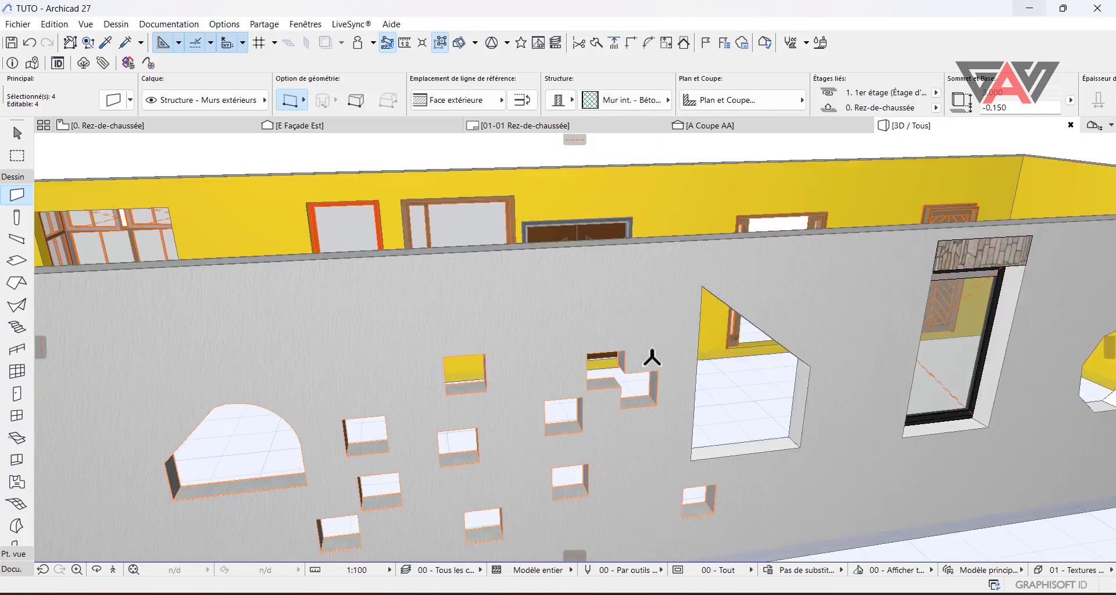
pyautogui.keyDown('shift'); pyautogui.moveTo(653, 357); pyautogui.dragTo(587, 132, button='middle'); pyautogui.keyUp('shift')
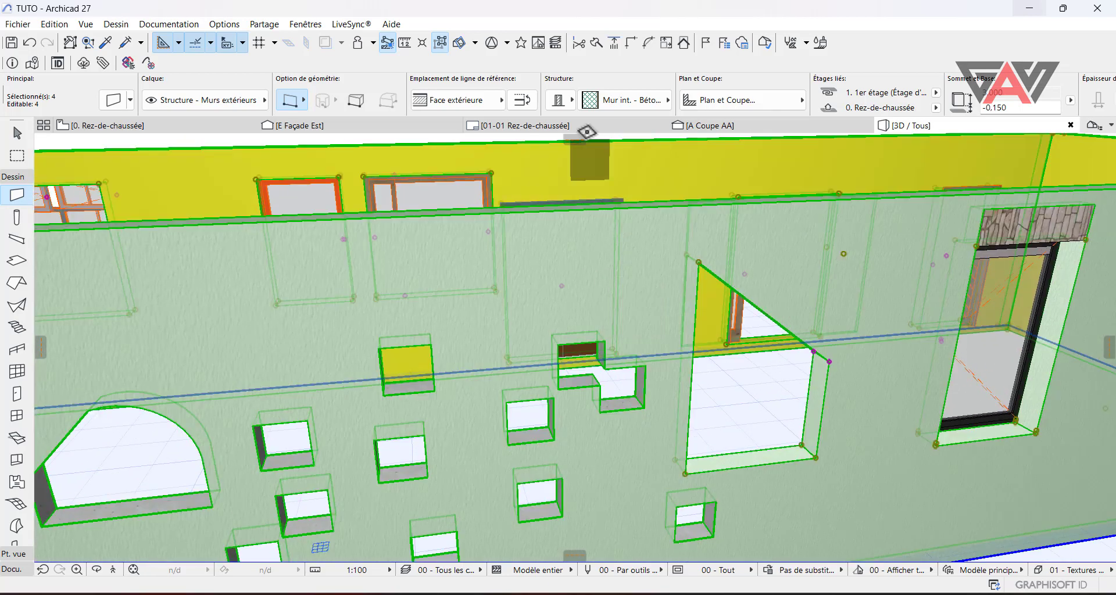
pyautogui.click(614, 100)
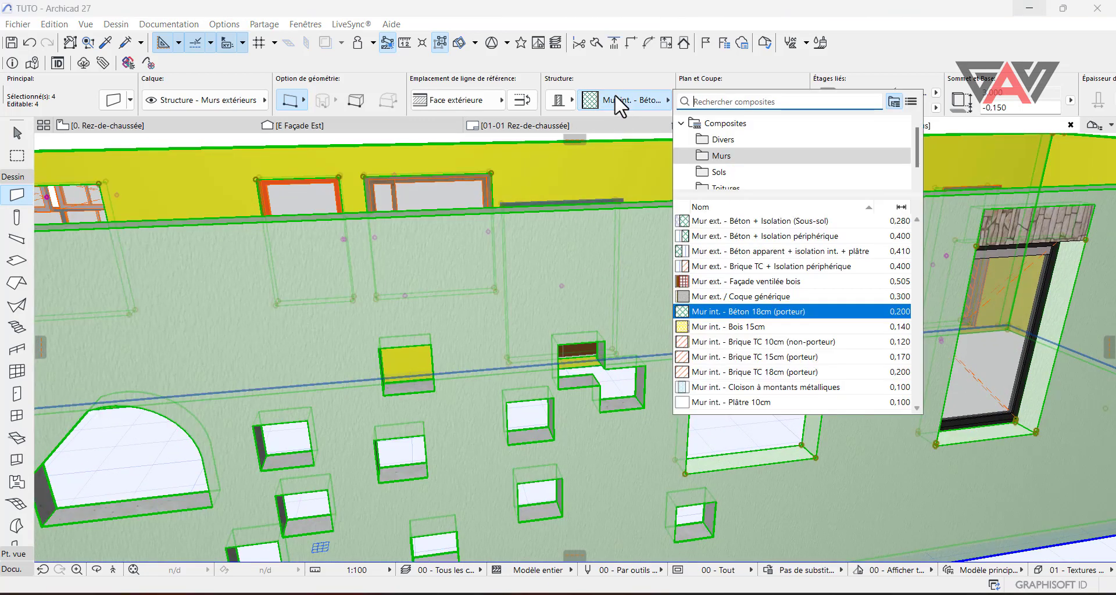
pyautogui.click(761, 314)
# Inspect the concrete finish on the inner faces of the percements from several angles and deselect the walls
pyautogui.scroll(-8, 664, 316)
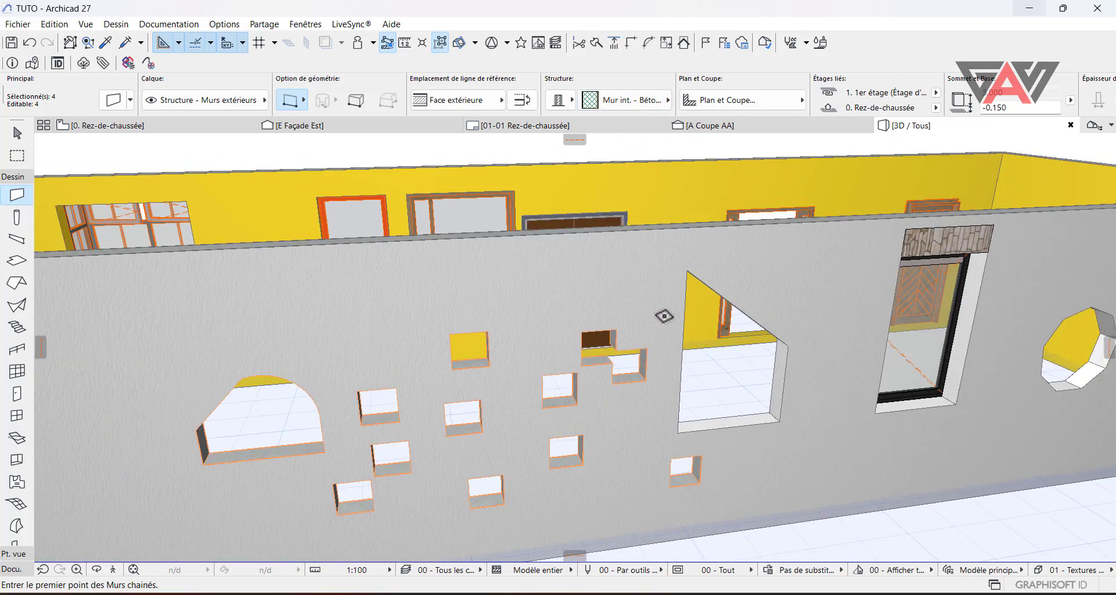
pyautogui.keyDown('shift'); pyautogui.moveTo(436, 339); pyautogui.dragTo(443, 269, button='middle'); pyautogui.keyUp('shift')
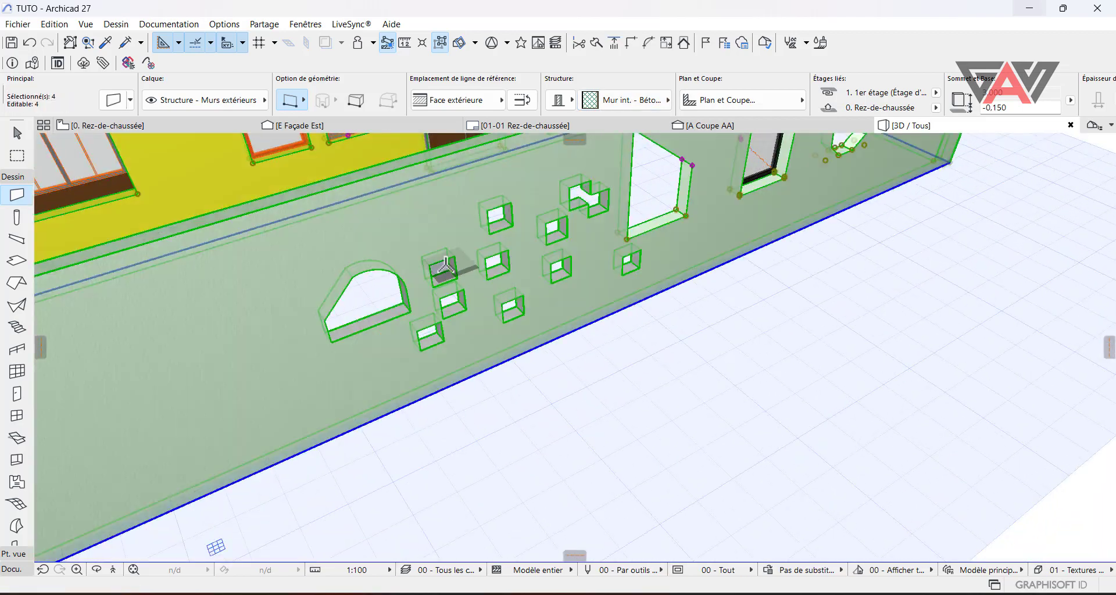
pyautogui.scroll(8, 431, 231)
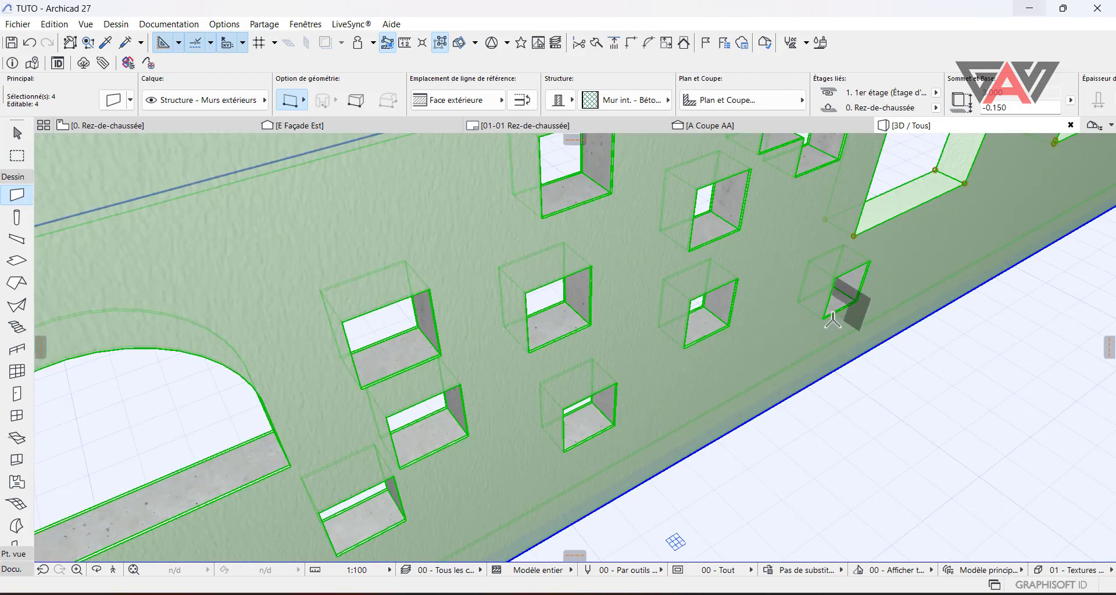
pyautogui.press('Escape')
pyautogui.press('Escape')
pyautogui.scroll(3, 655, 317)
pyautogui.keyDown('shift'); pyautogui.moveTo(655, 317); pyautogui.dragTo(621, 328, button='middle'); pyautogui.keyUp('shift')
pyautogui.scroll(-5, 621, 328)
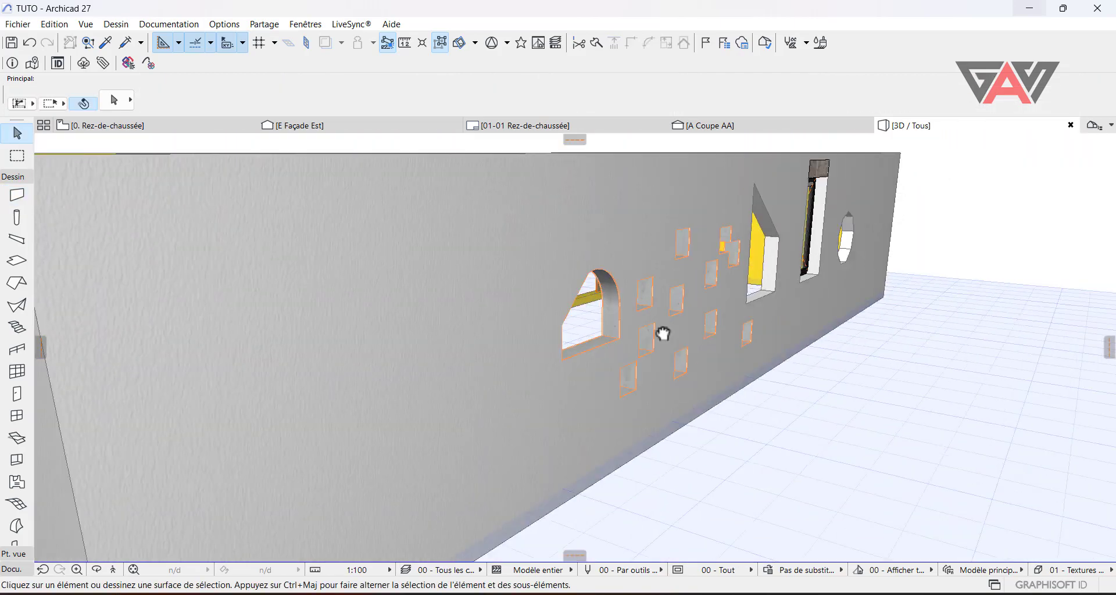
# Select the lowest square percement beside the arched one and offset its back face inward to turn it into a blind niche
pyautogui.scroll(6, 662, 331)
pyautogui.keyDown('shift'); pyautogui.moveTo(655, 394); pyautogui.dragTo(636, 425, button='middle'); pyautogui.keyUp('shift')
pyautogui.click(618, 452)
pyautogui.click(634, 415)
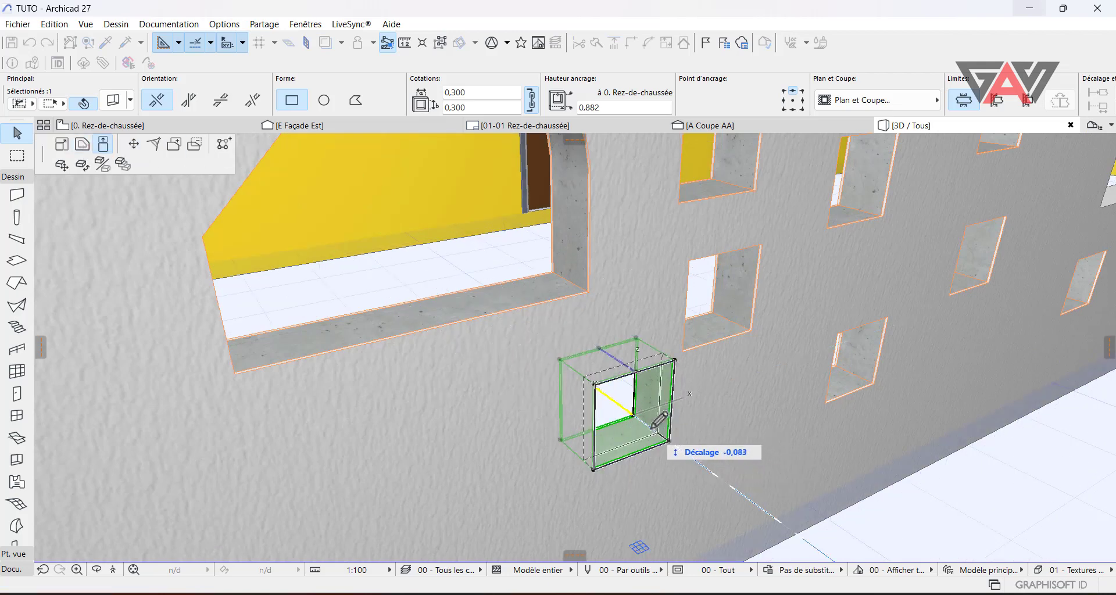
pyautogui.scroll(5, 645, 451)
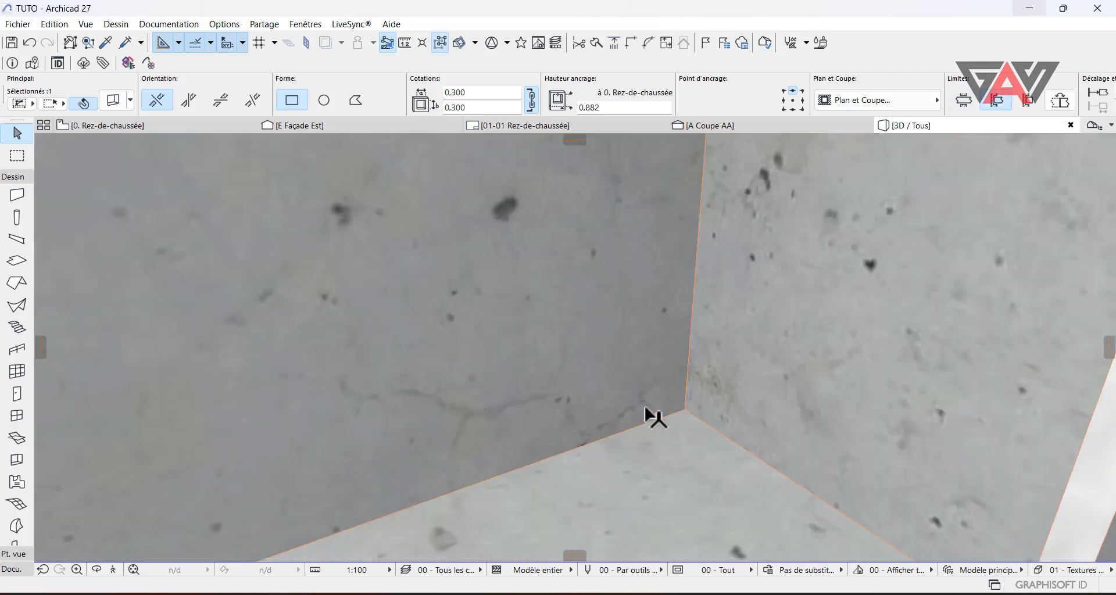
# Offset the niche's back face again, by about -0.114, to adjust the recess depth
pyautogui.scroll(-3, 660, 442)
pyautogui.scroll(-3, 665, 427)
pyautogui.moveTo(664, 429)
pyautogui.keyDown('shift'); pyautogui.mouseDown(button='middle')
pyautogui.moveTo(583, 419)
pyautogui.moveTo(613, 376)
pyautogui.moveTo(660, 443)
pyautogui.mouseUp(button='middle'); pyautogui.keyUp('shift')
pyautogui.scroll(1, 661, 442)
pyautogui.scroll(-4, 662, 447)
pyautogui.scroll(5, 667, 428)
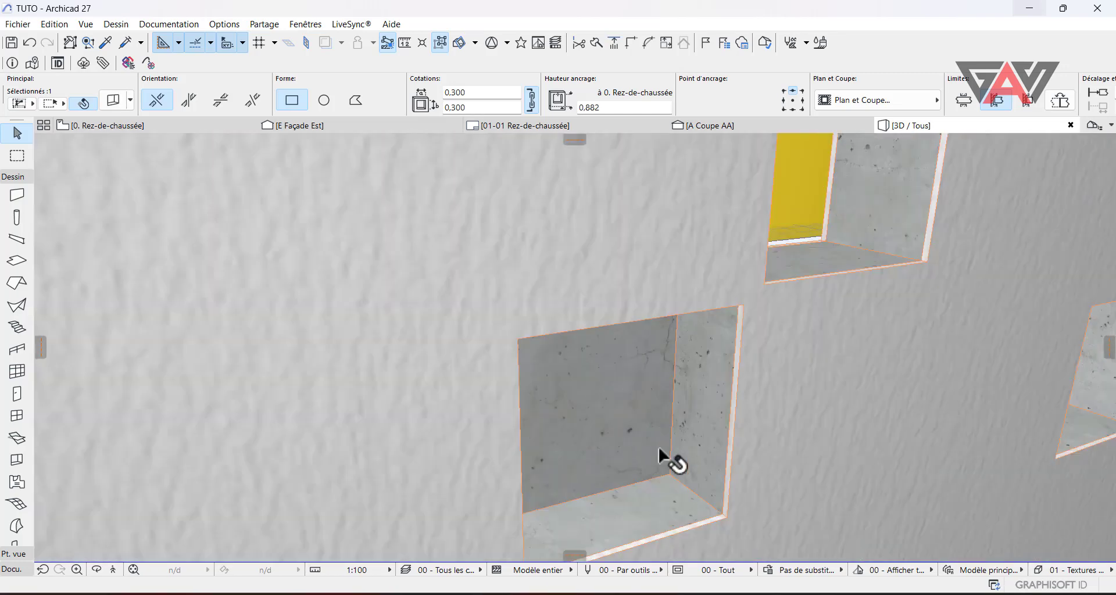
pyautogui.click(669, 480)
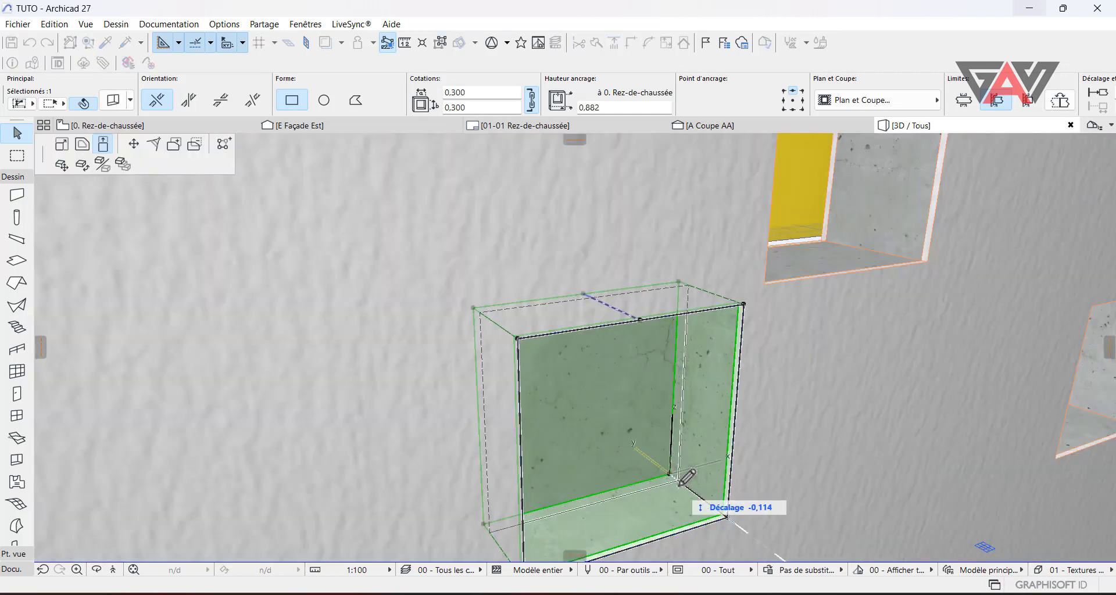
pyautogui.click(678, 485)
pyautogui.scroll(-4, 615, 364)
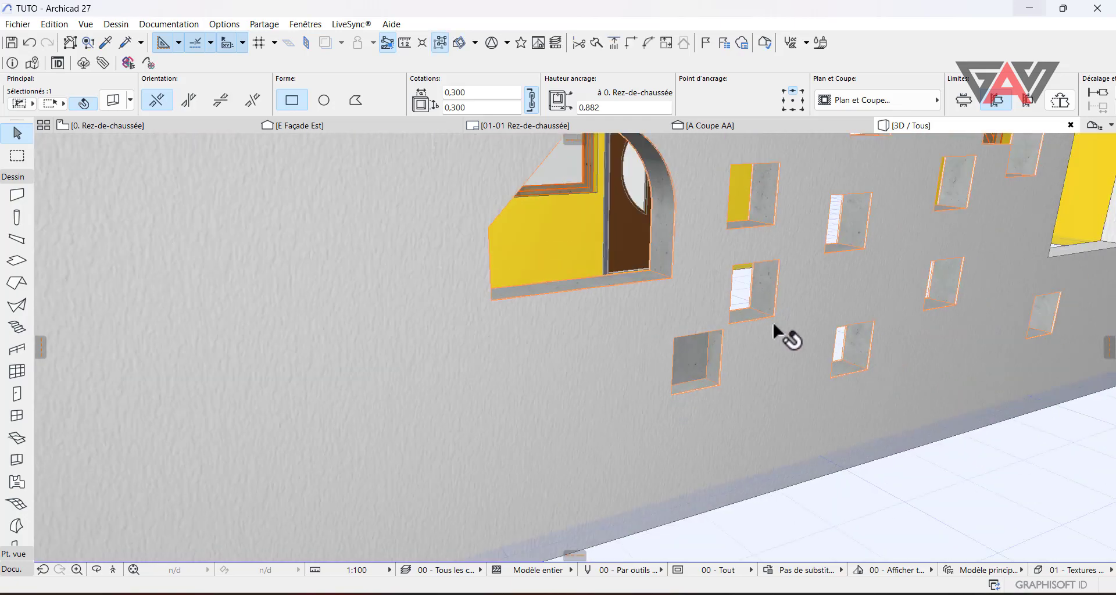
# Select the arched percement and curve its remaining straight sloping edge outward into an arc with a radius of about 0.480
pyautogui.keyDown('shift'); pyautogui.moveTo(772, 324); pyautogui.dragTo(632, 363, button='middle'); pyautogui.keyUp('shift')
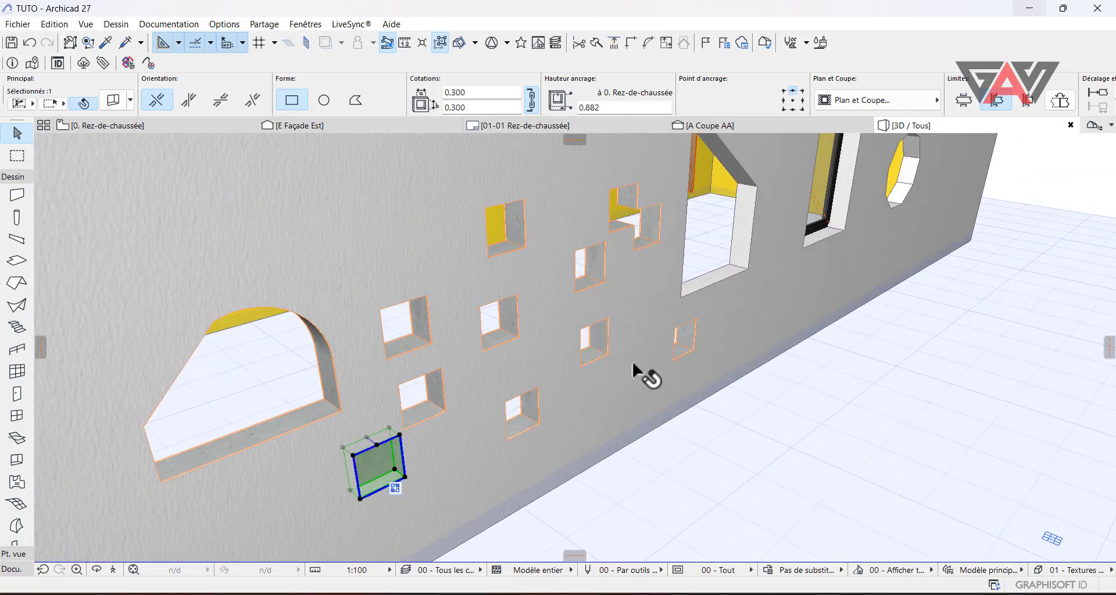
pyautogui.scroll(2, 661, 342)
pyautogui.keyDown('shift'); pyautogui.moveTo(511, 341); pyautogui.dragTo(347, 308, button='middle'); pyautogui.keyUp('shift')
pyautogui.scroll(3, 359, 311)
pyautogui.keyDown('shift'); pyautogui.moveTo(543, 418); pyautogui.dragTo(549, 328, button='middle'); pyautogui.keyUp('shift')
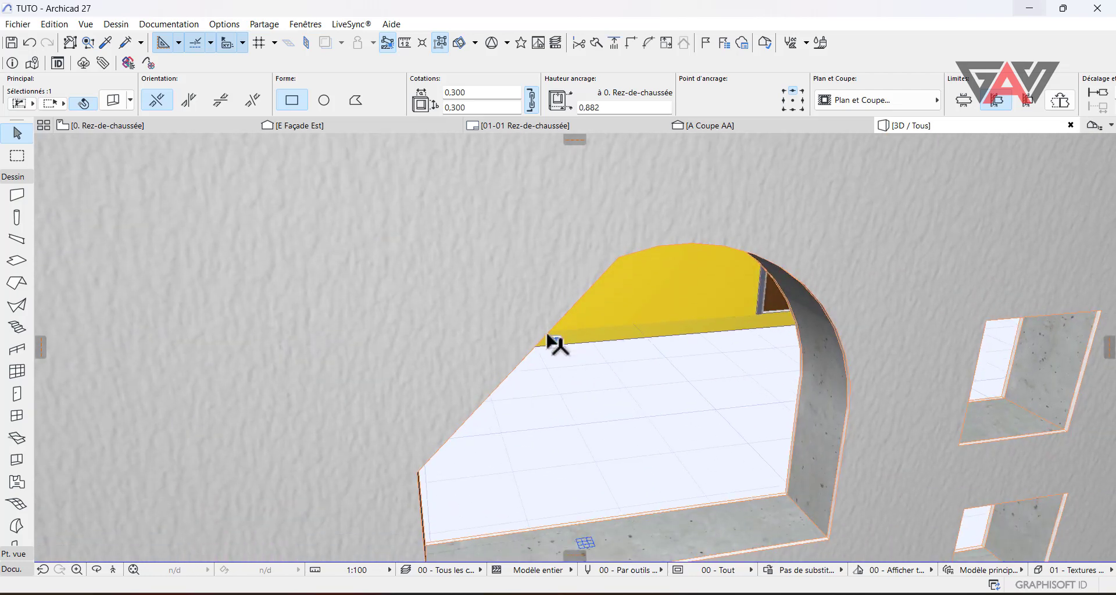
pyautogui.click(548, 335)
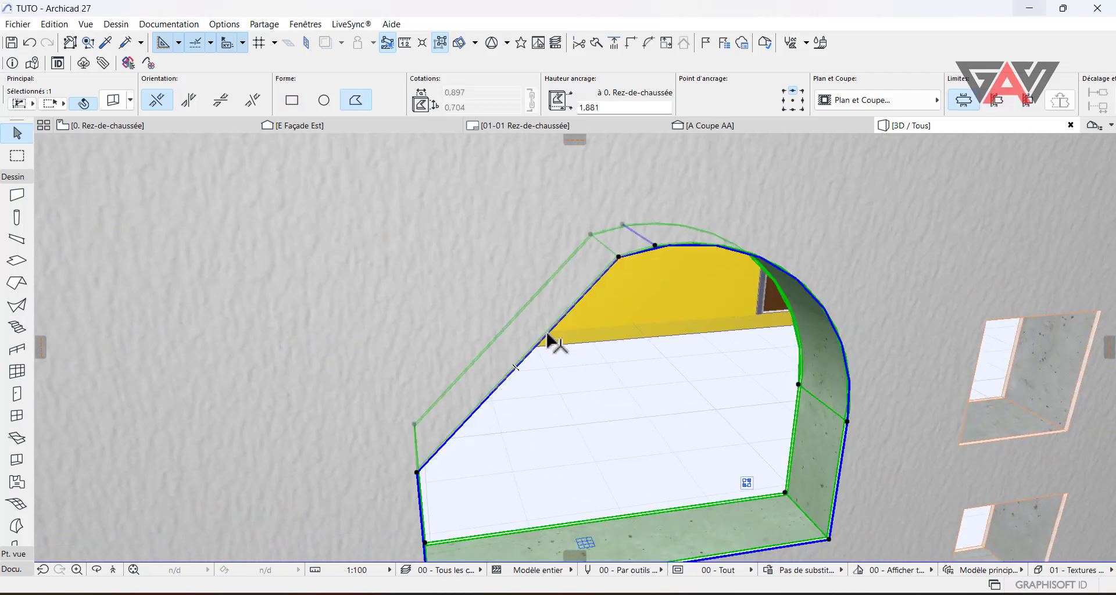
pyautogui.click(515, 367)
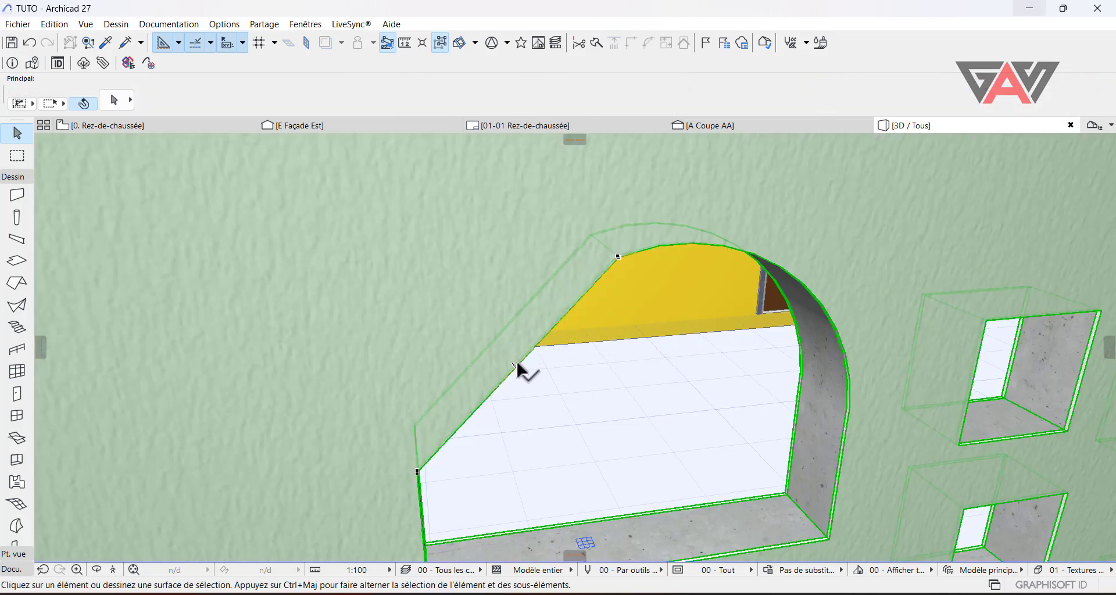
pyautogui.press('Escape')
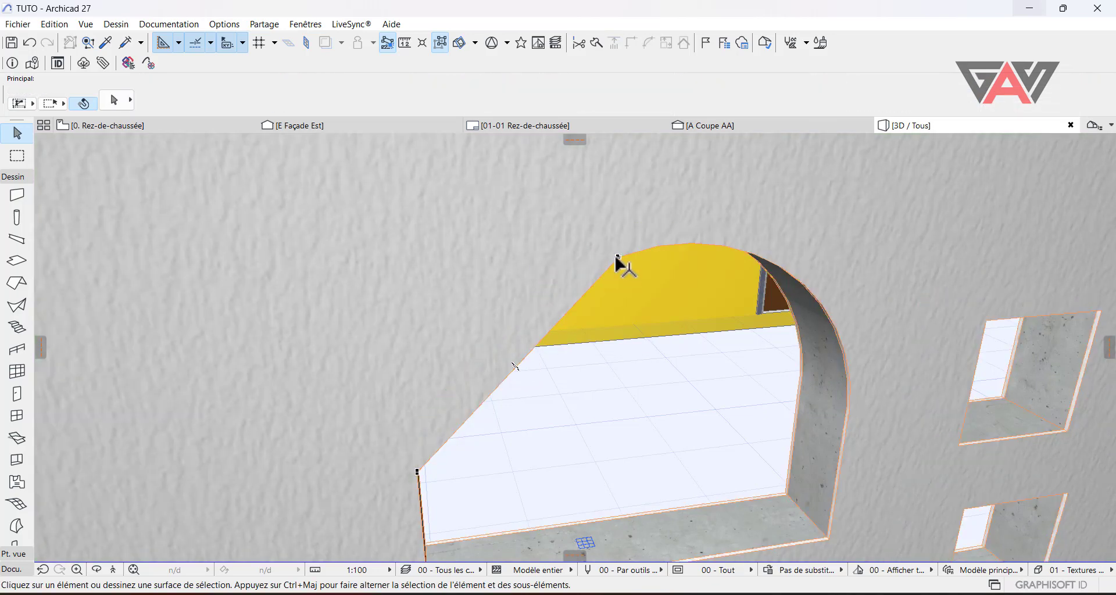
pyautogui.click(610, 284)
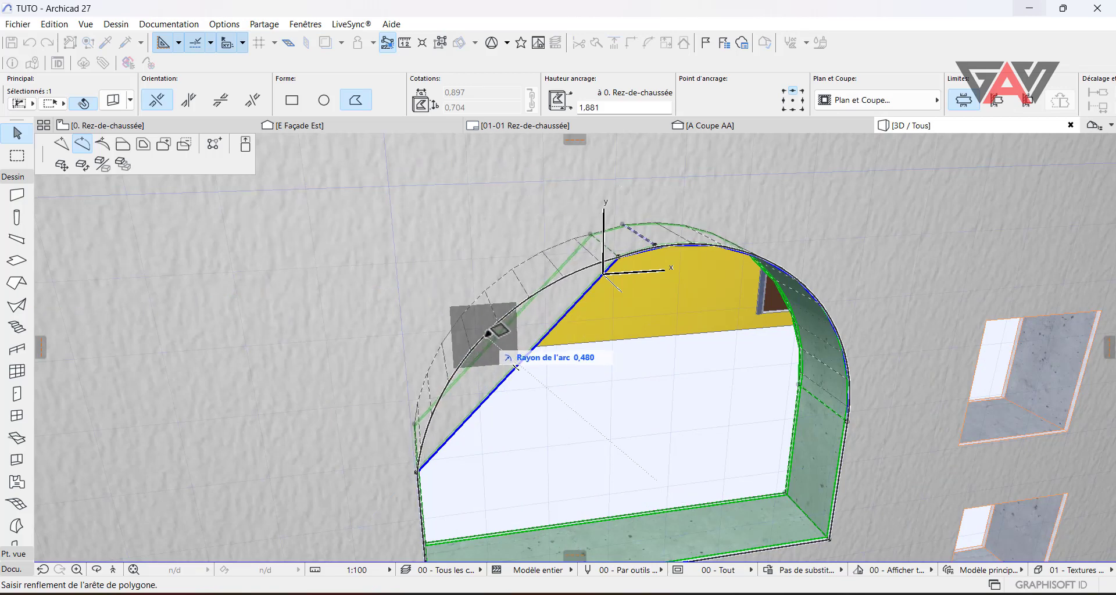
pyautogui.click(488, 333)
# Add the opposite yellow wall to the elements cut by the arched percement
pyautogui.scroll(-5, 610, 410)
pyautogui.moveTo(631, 423); pyautogui.dragTo(594, 328, button='middle')
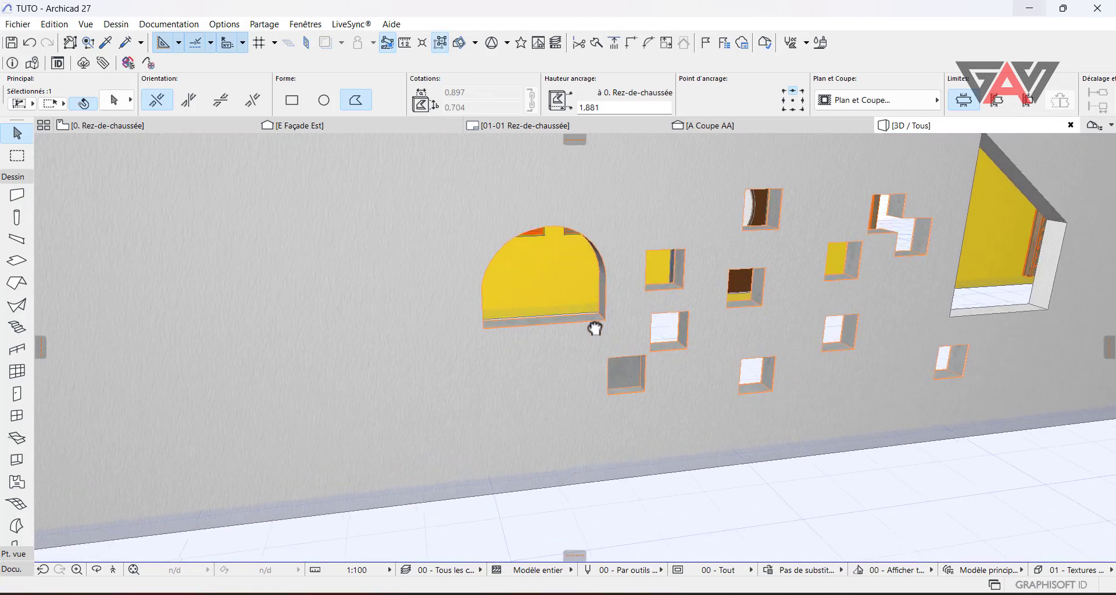
pyautogui.scroll(5, 528, 319)
pyautogui.scroll(-2, 655, 348)
pyautogui.moveTo(672, 271); pyautogui.dragTo(666, 354, button='middle')
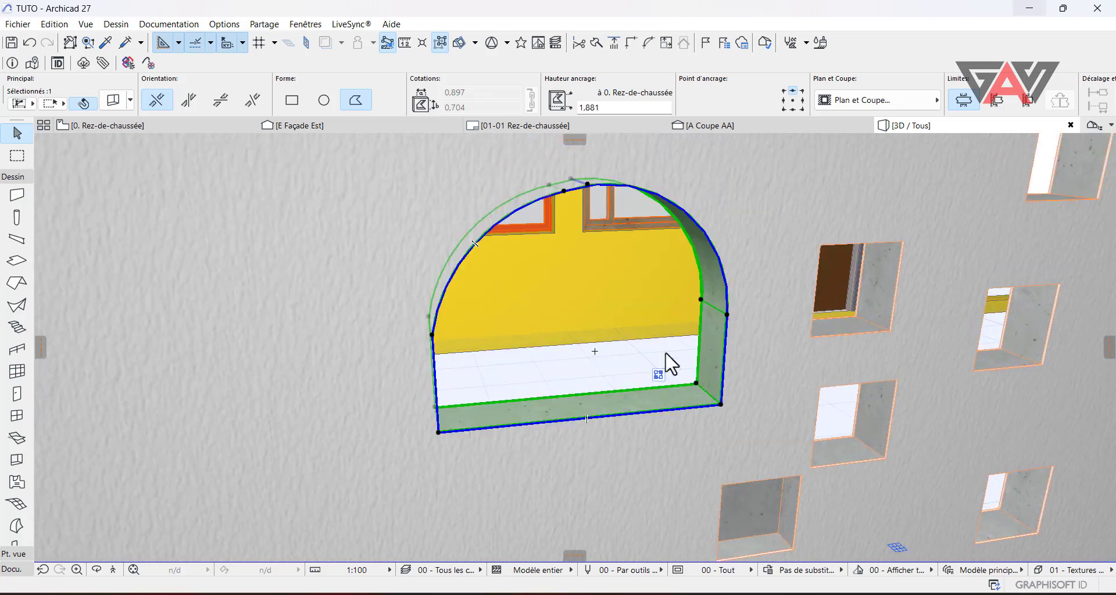
pyautogui.moveTo(662, 373)
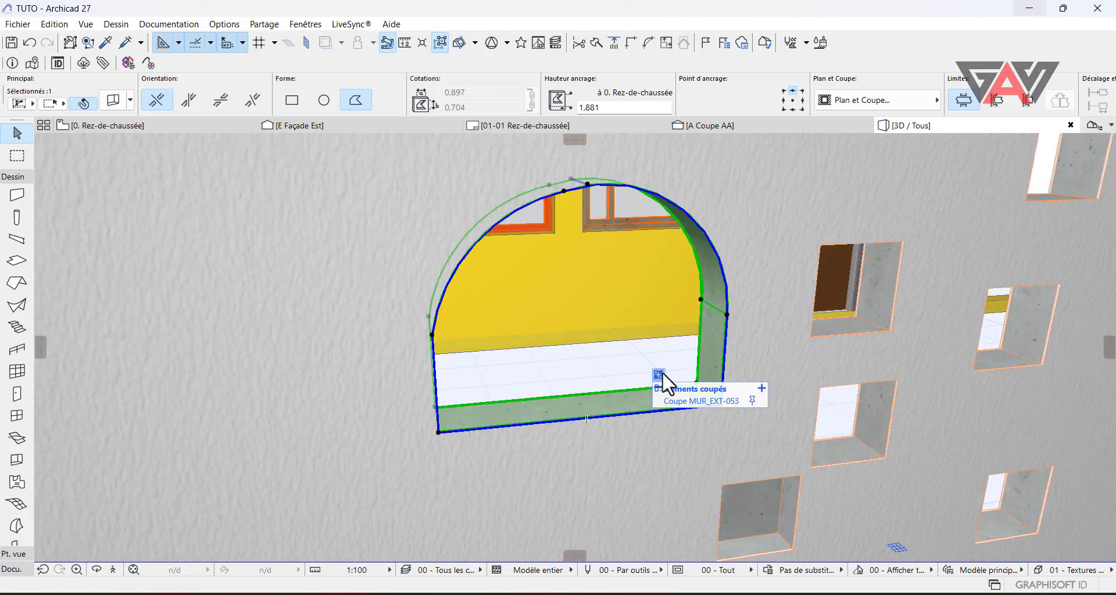
pyautogui.click(762, 389)
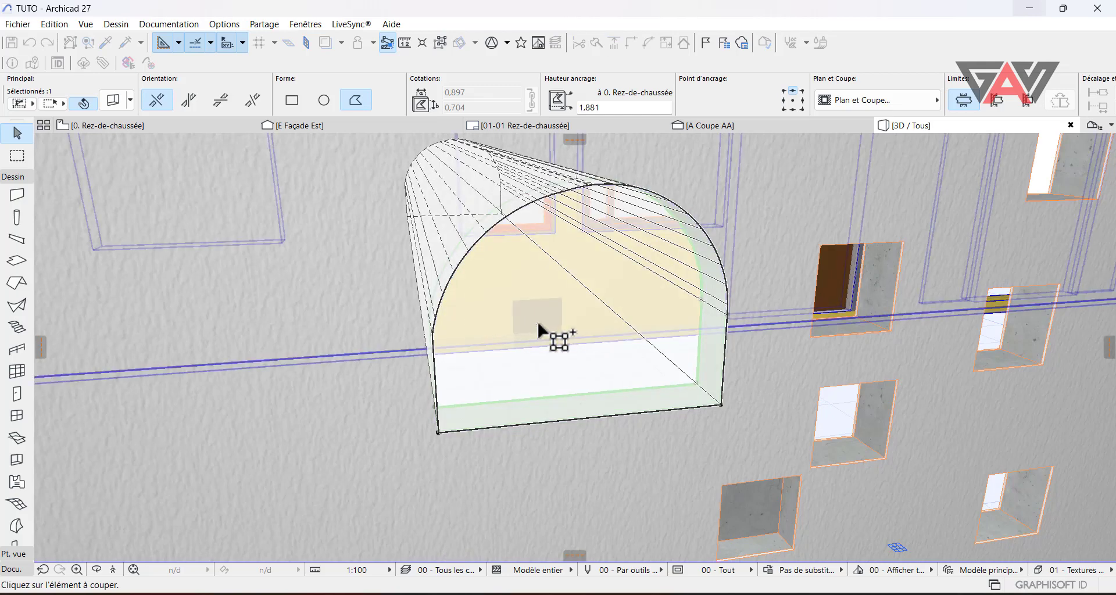
pyautogui.scroll(-5, 569, 291)
pyautogui.keyDown('shift'); pyautogui.moveTo(565, 322); pyautogui.dragTo(544, 437, button='middle'); pyautogui.keyUp('shift')
pyautogui.scroll(-1, 540, 293)
pyautogui.click(484, 218)
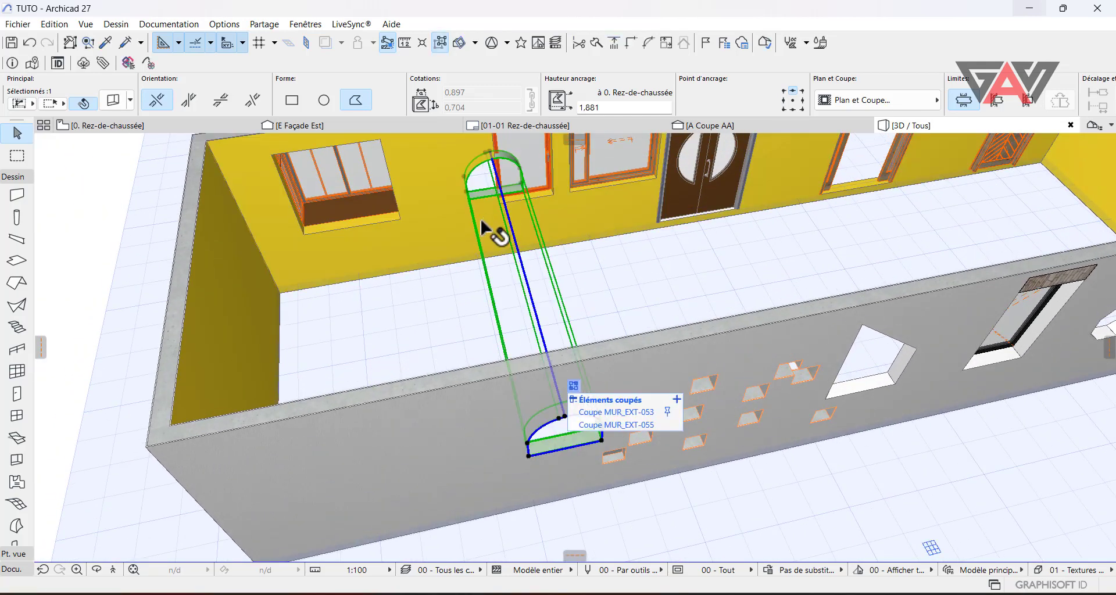
# Examine the arched percement's cut through both the front wall and the opposite yellow wall from several angles
pyautogui.scroll(1, 515, 268)
pyautogui.keyDown('shift'); pyautogui.moveTo(580, 358); pyautogui.dragTo(670, 346, button='middle'); pyautogui.keyUp('shift')
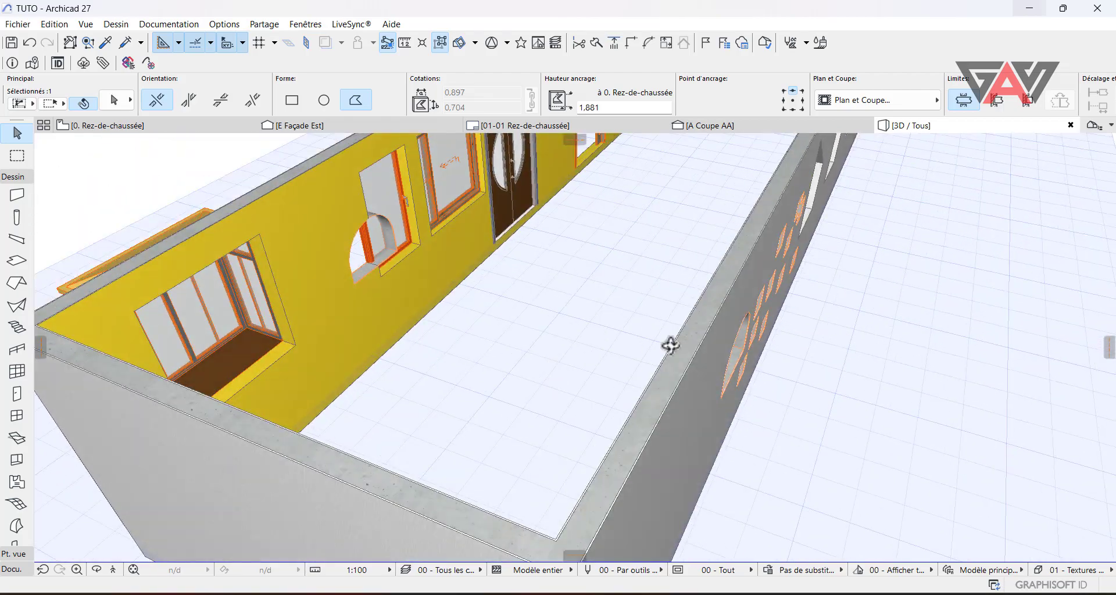
pyautogui.scroll(2, 493, 324)
pyautogui.keyDown('shift'); pyautogui.moveTo(492, 322); pyautogui.dragTo(470, 326, button='middle'); pyautogui.keyUp('shift')
pyautogui.scroll(-2, 473, 304)
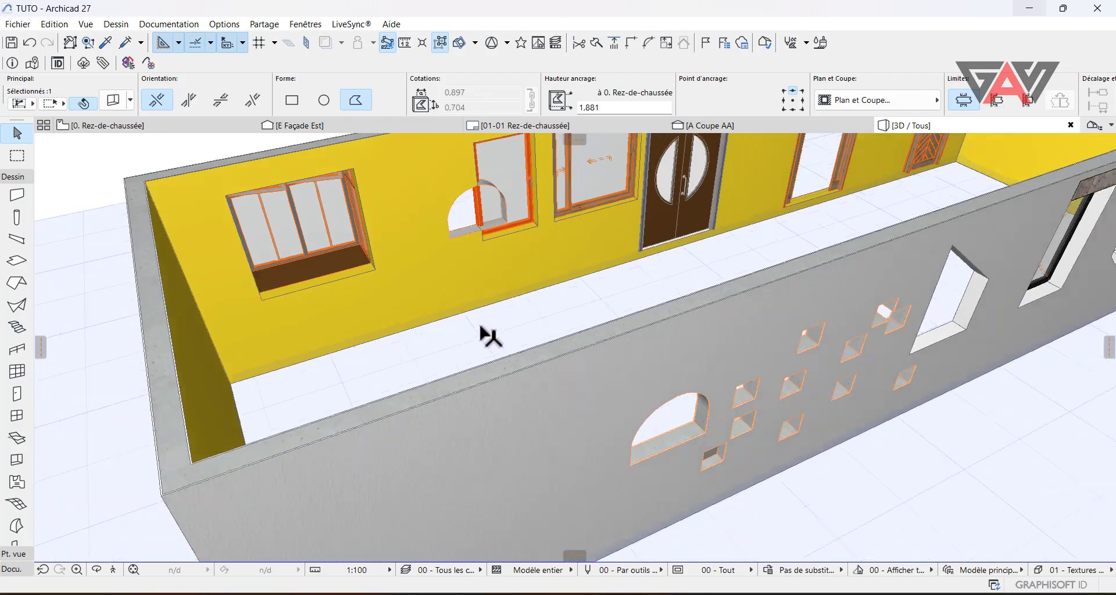
pyautogui.scroll(1, 488, 331)
pyautogui.keyDown('shift'); pyautogui.moveTo(534, 297); pyautogui.dragTo(396, 304, button='middle'); pyautogui.keyUp('shift')
pyautogui.keyDown('shift'); pyautogui.moveTo(697, 349); pyautogui.dragTo(805, 397, button='middle'); pyautogui.keyUp('shift')
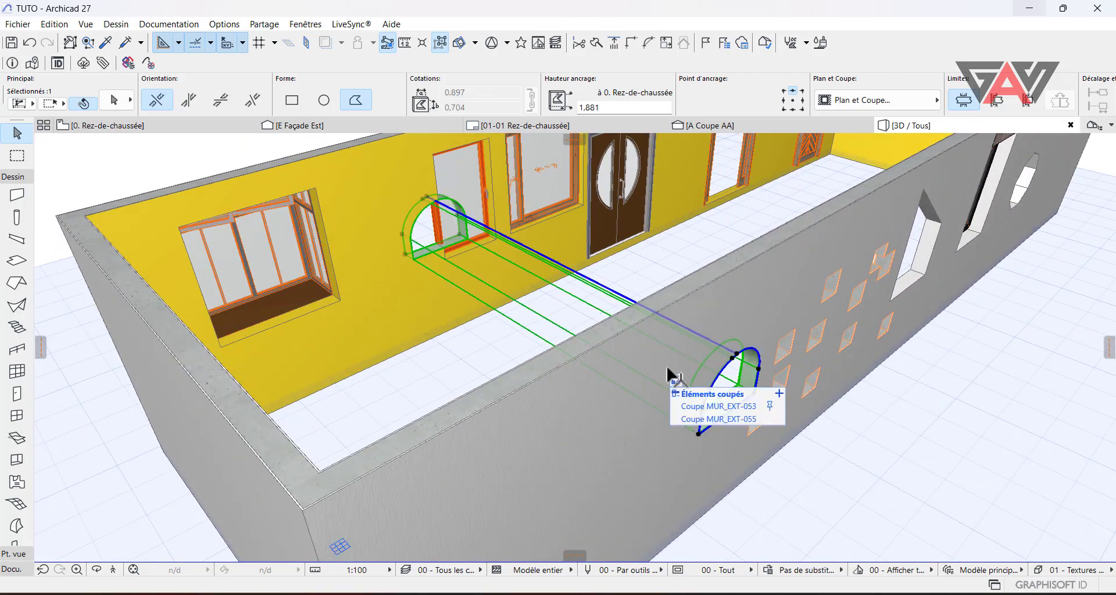
pyautogui.keyDown('shift'); pyautogui.moveTo(667, 368); pyautogui.dragTo(813, 405, button='middle'); pyautogui.keyUp('shift')
pyautogui.scroll(1, 395, 215)
# Delete the window that overlaps the arched opening in the yellow wall
pyautogui.keyDown('shift'); pyautogui.moveTo(395, 215); pyautogui.dragTo(584, 384, button='middle'); pyautogui.keyUp('shift')
pyautogui.moveTo(630, 322)
pyautogui.mouseDown(button='middle')
pyautogui.moveTo(561, 367)
pyautogui.moveTo(639, 340)
pyautogui.mouseUp(button='middle')
pyautogui.press('Escape')
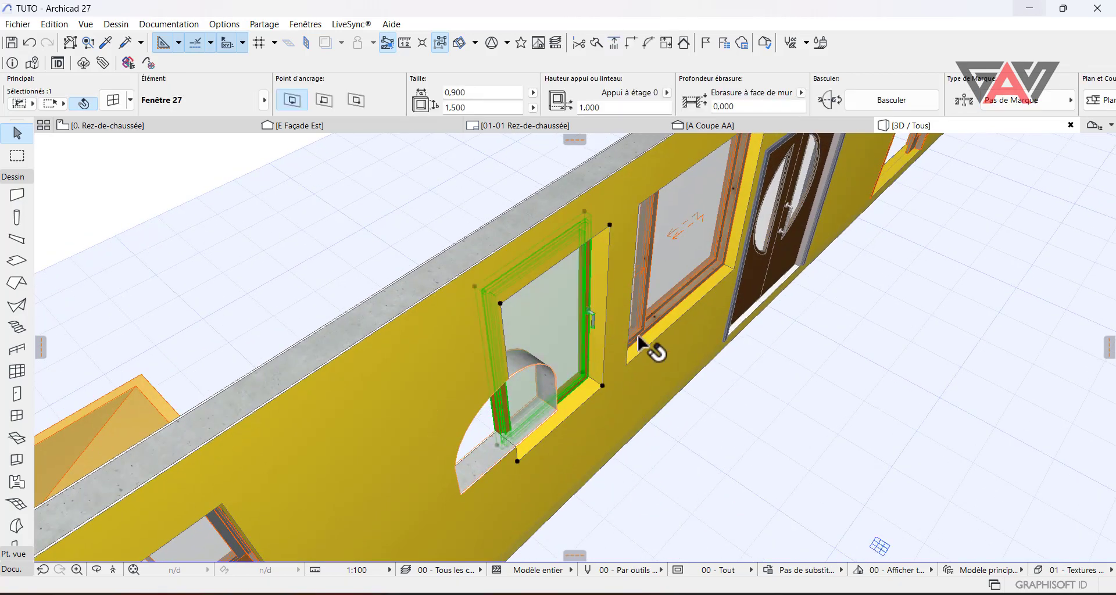
pyautogui.press('Delete')
# Remove the front wall MUR_EXT-053 from the arched percement's cut elements, and undo that removal
pyautogui.scroll(-1, 633, 346)
pyautogui.keyDown('shift'); pyautogui.moveTo(618, 425); pyautogui.dragTo(667, 338, button='middle'); pyautogui.keyUp('shift')
pyautogui.click(734, 430)
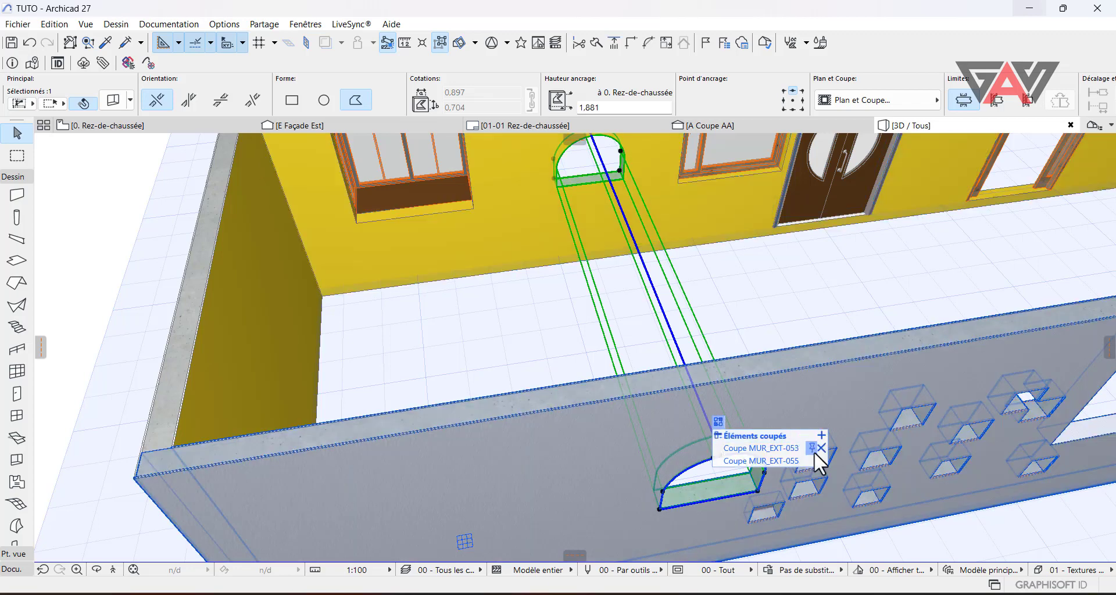
pyautogui.press('Delete')
pyautogui.keyDown('shift'); pyautogui.moveTo(818, 446); pyautogui.dragTo(706, 375, button='middle'); pyautogui.keyUp('shift')
pyautogui.hotkey('ctrl', 'z')
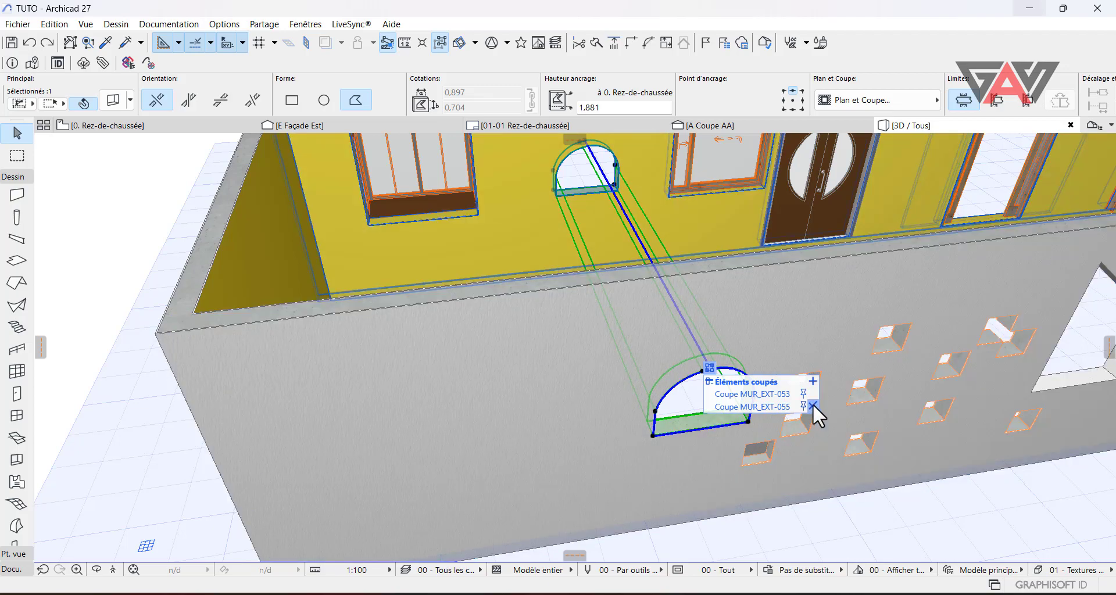
# Remove the opposite yellow wall MUR_EXT-055 from the arched percement's cut elements and deselect the percement
pyautogui.click(812, 406)
pyautogui.scroll(-1, 702, 363)
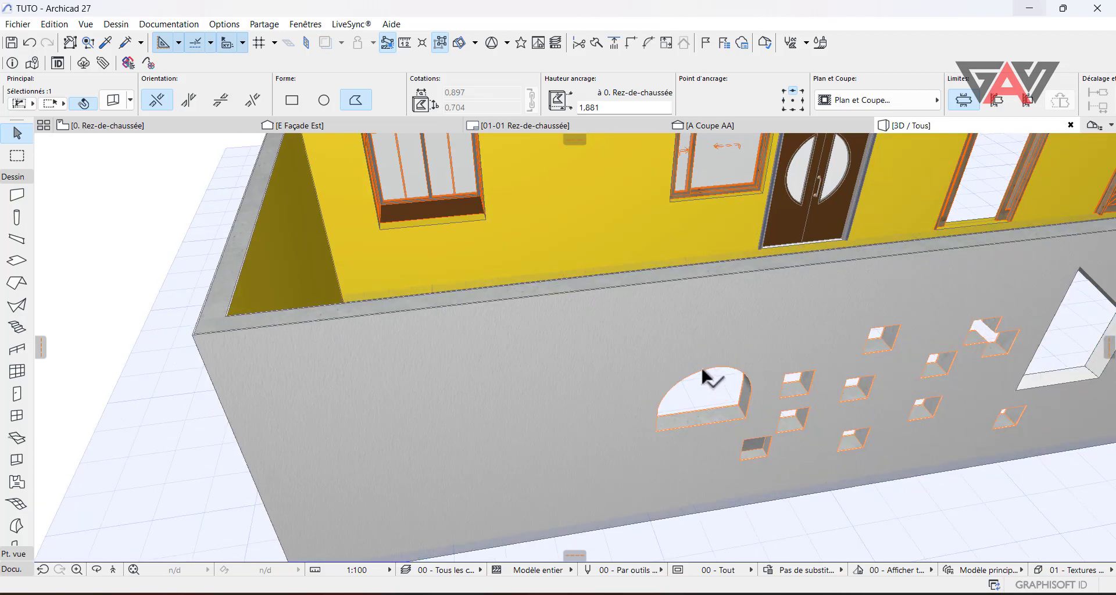
pyautogui.moveTo(701, 366); pyautogui.dragTo(703, 423, button='middle')
pyautogui.scroll(-1, 695, 364)
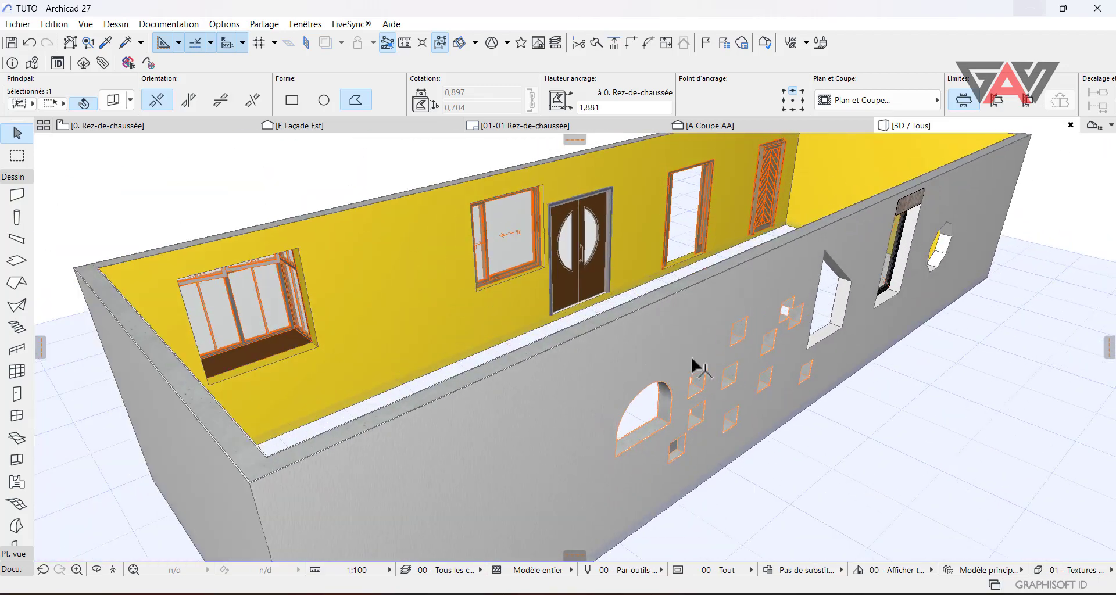
pyautogui.moveTo(695, 364); pyautogui.dragTo(535, 329, button='middle')
pyautogui.scroll(1, 703, 302)
pyautogui.keyDown('shift'); pyautogui.moveTo(703, 302); pyautogui.dragTo(428, 296, button='middle'); pyautogui.keyUp('shift')
pyautogui.scroll(1, 692, 435)
pyautogui.keyDown('shift'); pyautogui.moveTo(692, 435); pyautogui.dragTo(612, 409, button='middle'); pyautogui.keyUp('shift')
pyautogui.scroll(3, 556, 451)
pyautogui.press('Escape')
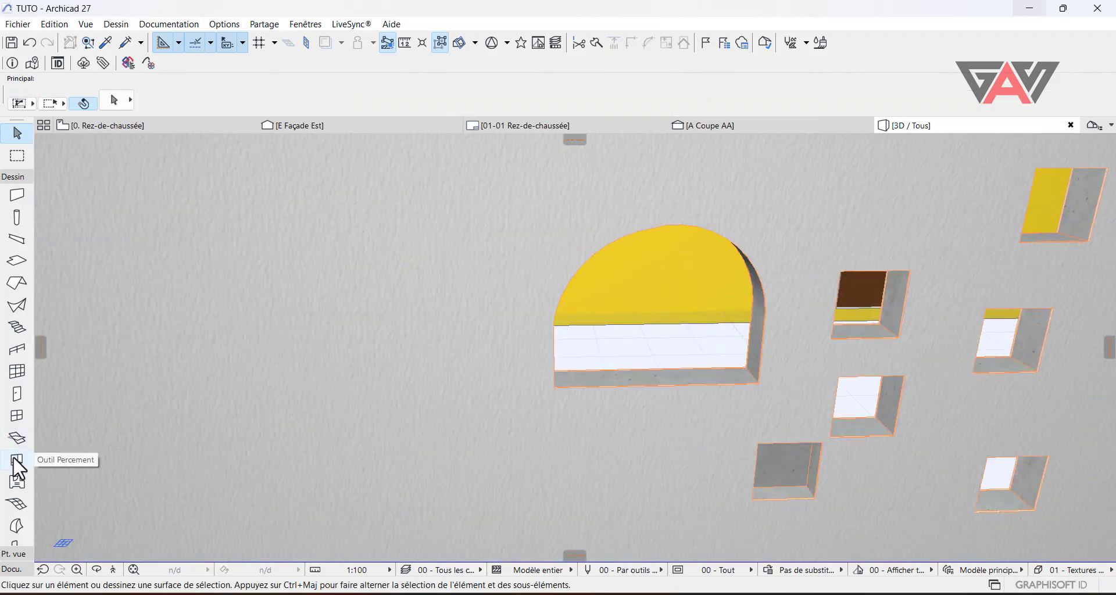
# Place four circular percements with a diameter of 0.300 in the front wall, to the left of and below the arched opening
pyautogui.click(15, 460)
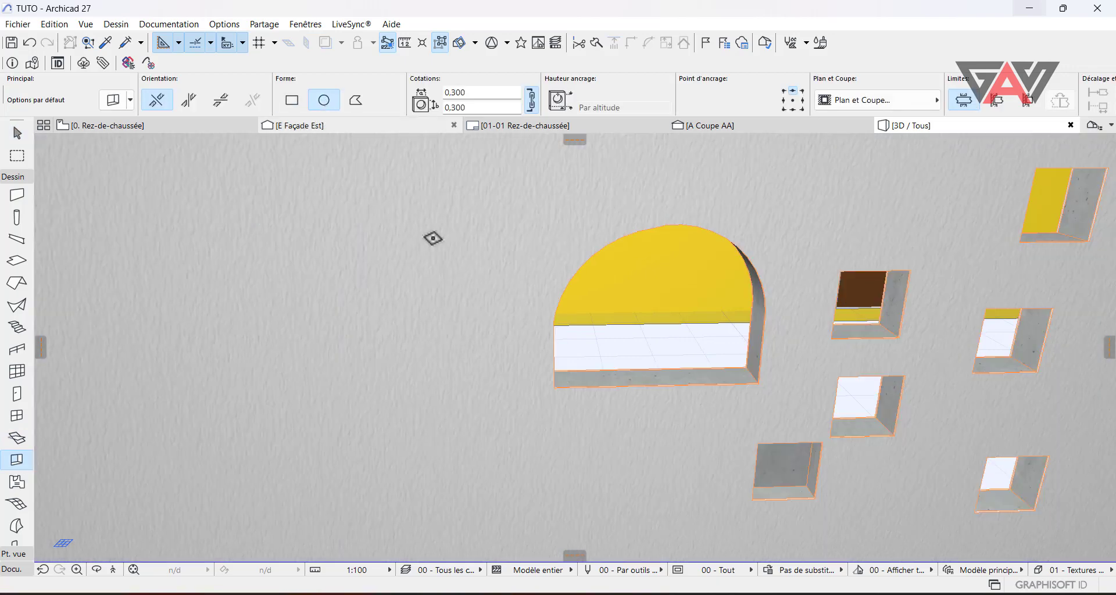
pyautogui.scroll(-3, 433, 239)
pyautogui.click(455, 431)
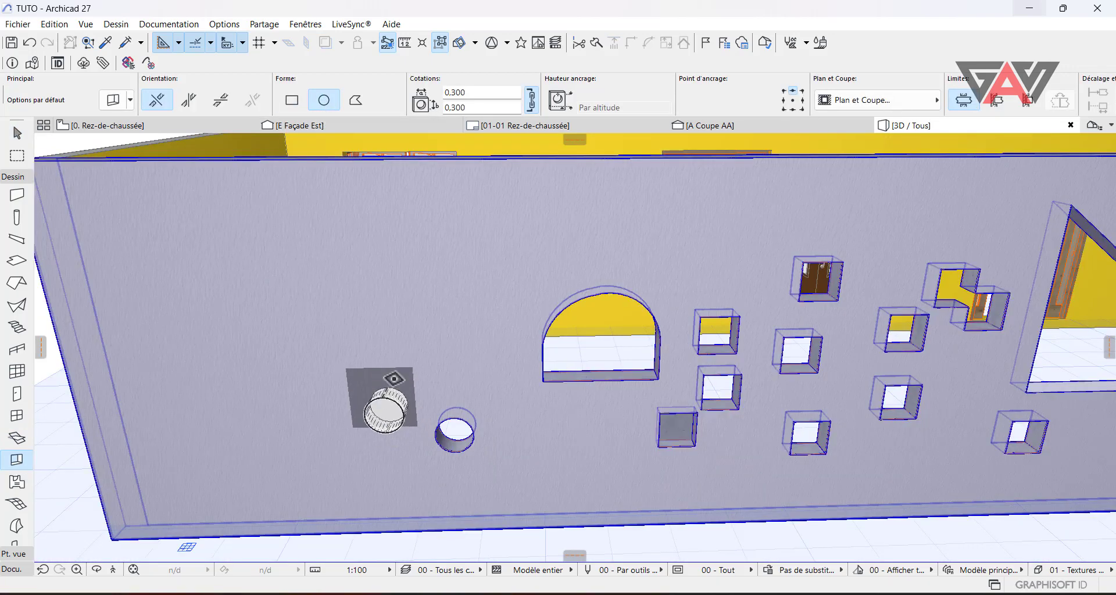
pyautogui.click(384, 413)
pyautogui.click(433, 348)
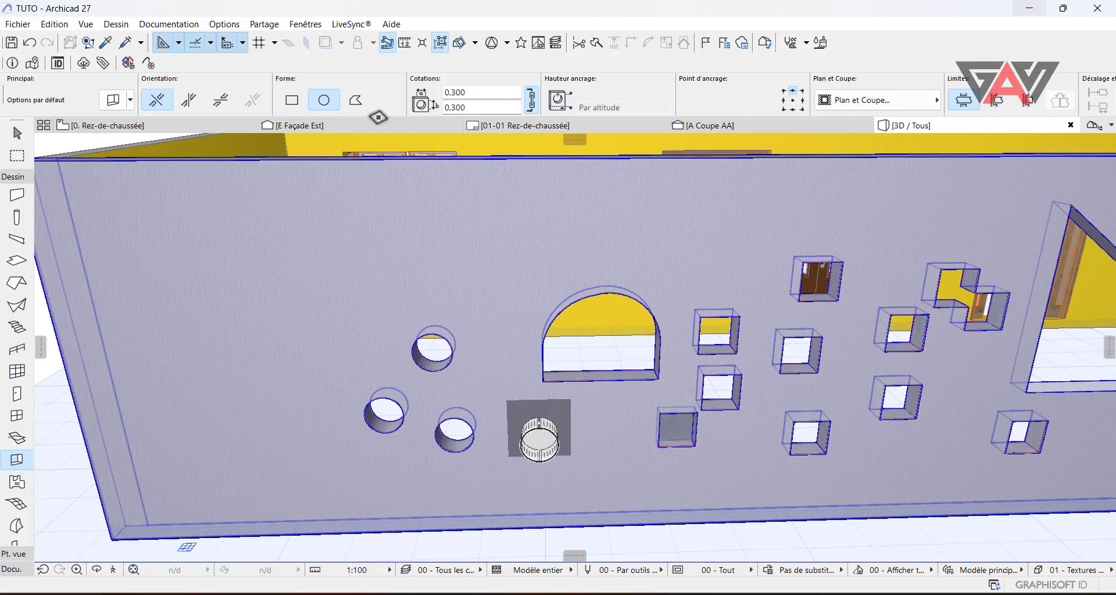
pyautogui.click(539, 440)
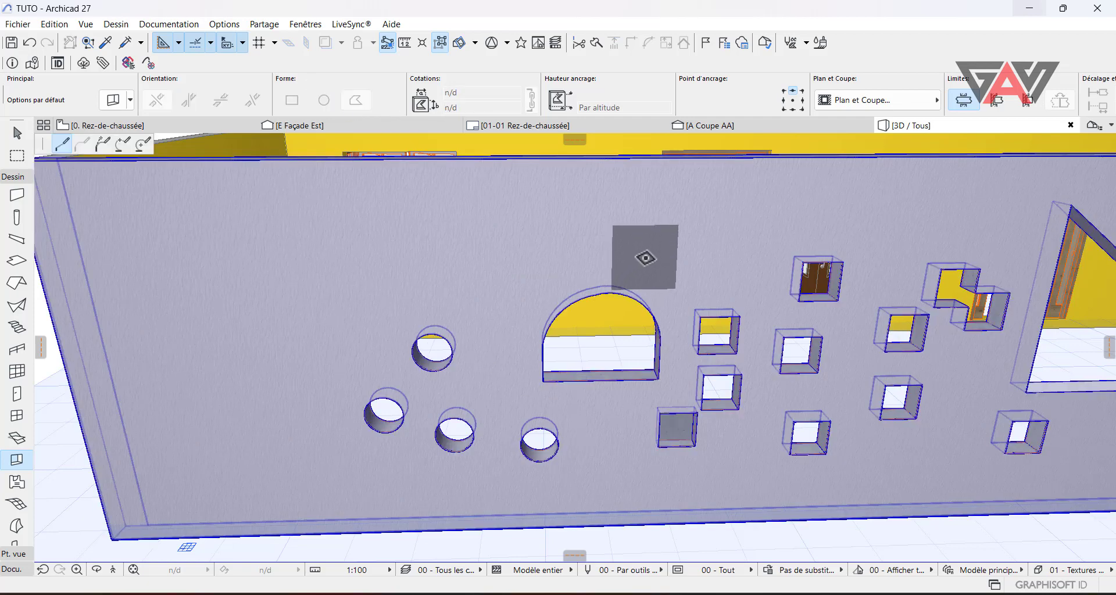
# Draw a triangular percement above and right of the arched opening and an irregular four-sided one, about 1.74 by 0.63, above the circular ones
pyautogui.click(645, 255)
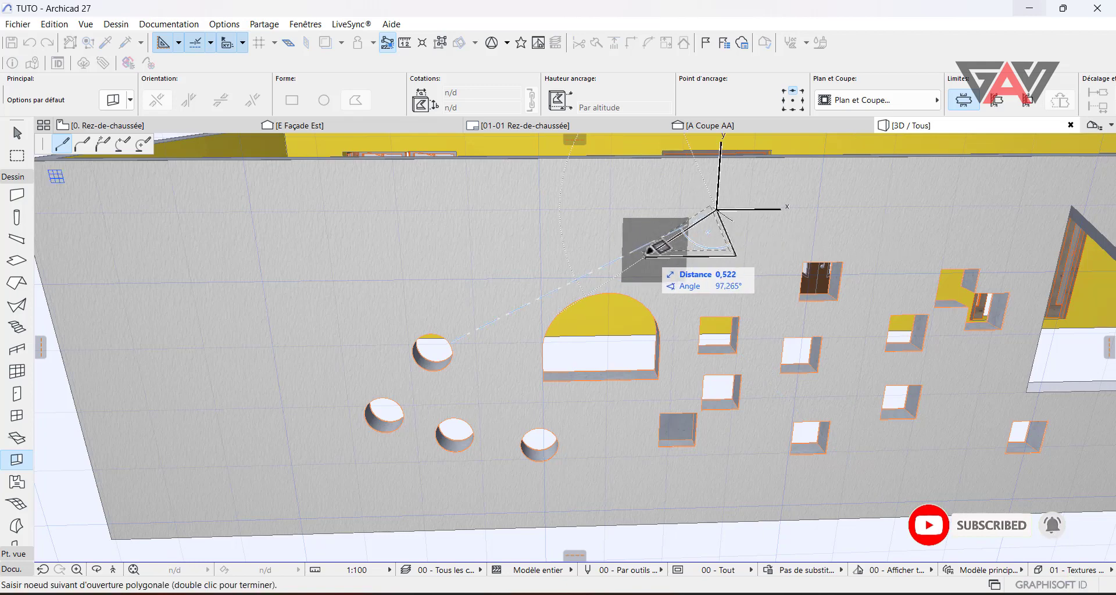
pyautogui.click(645, 254)
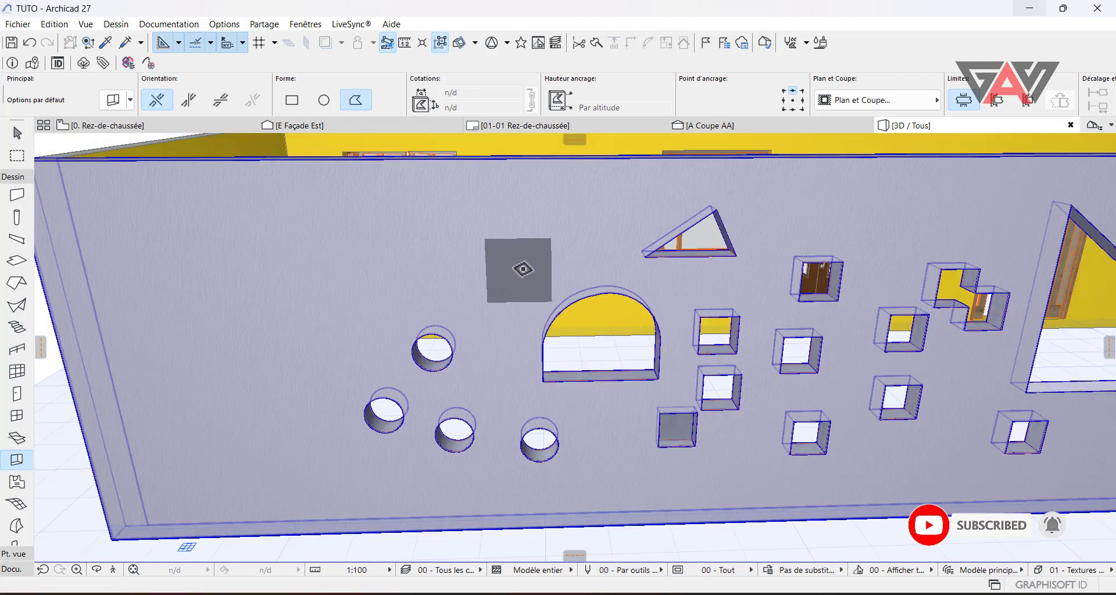
pyautogui.click(522, 268)
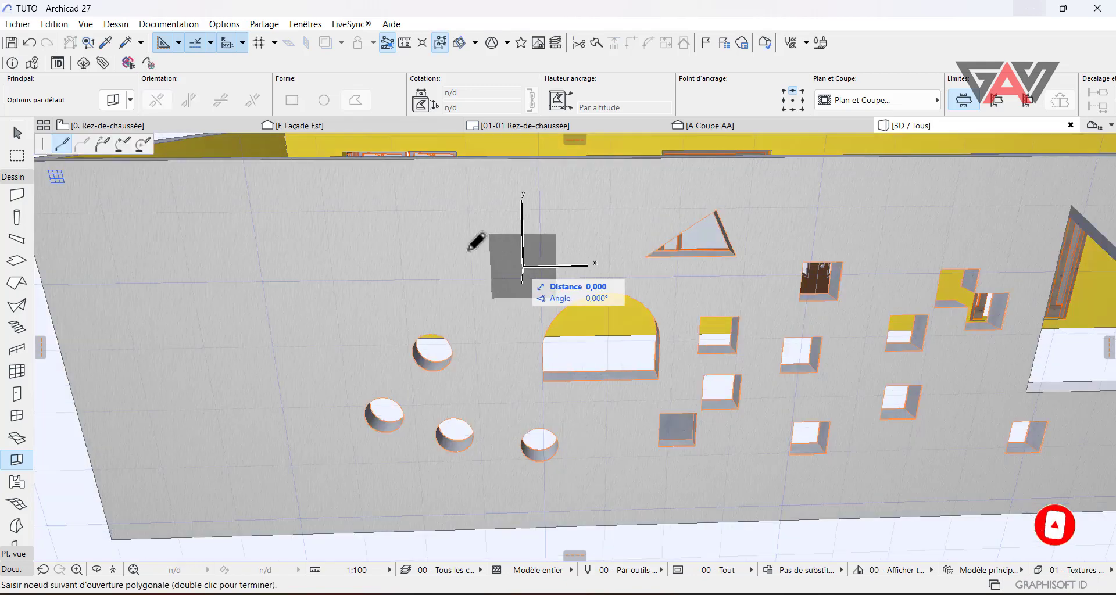
pyautogui.click(310, 203)
pyautogui.click(543, 178)
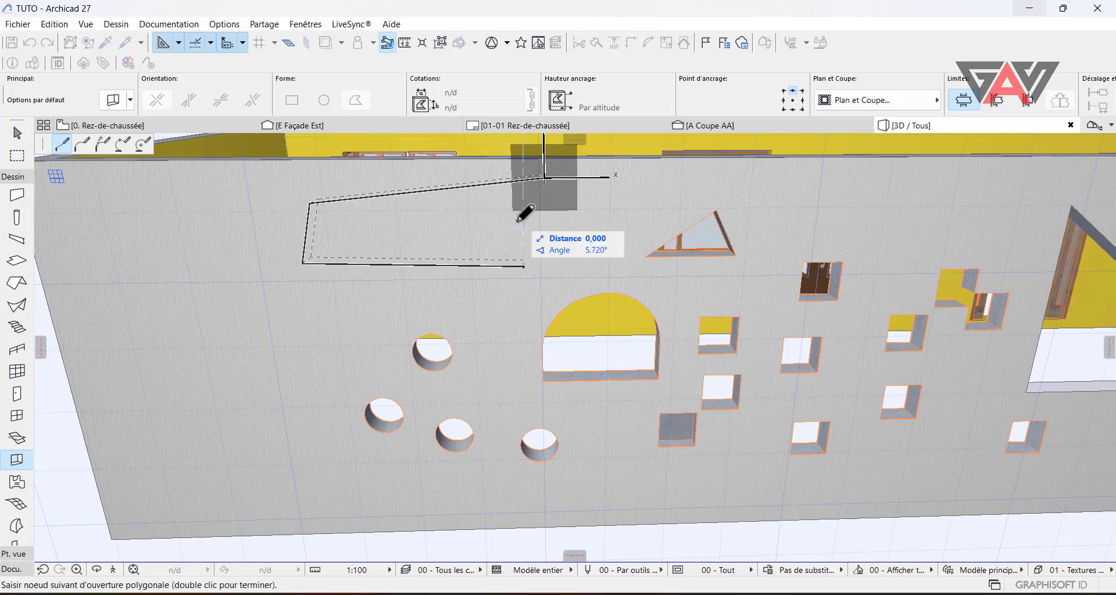
pyautogui.click(525, 265)
# Leave the Percement tool and examine the new circular, triangular and four-sided percements from different angles
pyautogui.keyDown('shift'); pyautogui.moveTo(527, 305); pyautogui.dragTo(604, 407, button='middle'); pyautogui.keyUp('shift')
pyautogui.scroll(5, 710, 356)
pyautogui.scroll(-1, 735, 395)
pyautogui.scroll(-2, 581, 405)
pyautogui.scroll(1, 256, 418)
pyautogui.press('Escape')
pyautogui.keyDown('shift'); pyautogui.moveTo(244, 468); pyautogui.dragTo(283, 464, button='middle'); pyautogui.keyUp('shift')
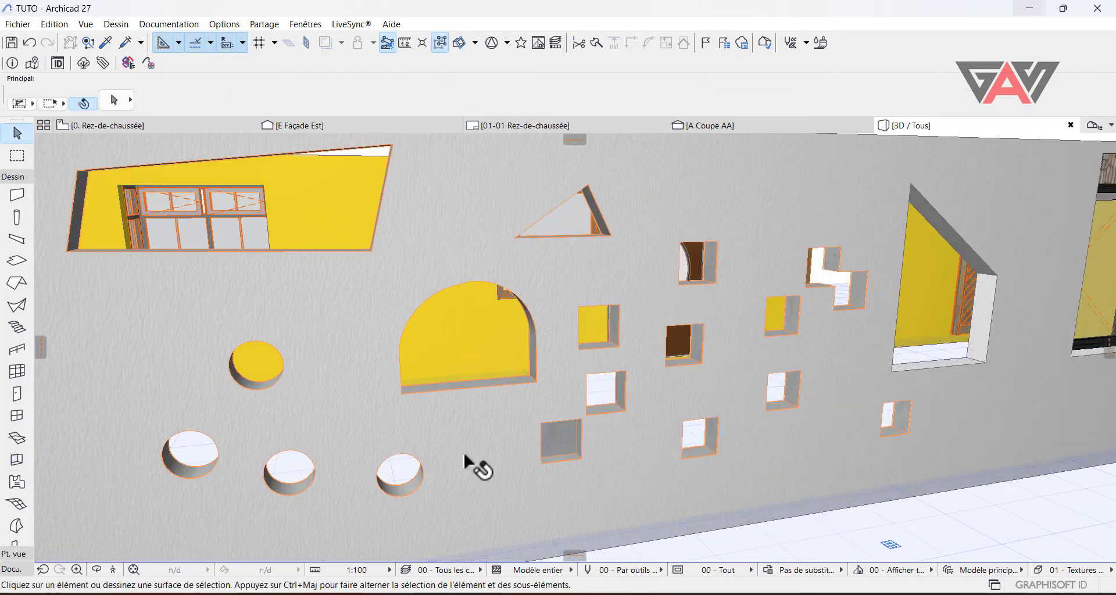
pyautogui.keyDown('shift'); pyautogui.moveTo(465, 459); pyautogui.dragTo(627, 424, button='middle'); pyautogui.keyUp('shift')
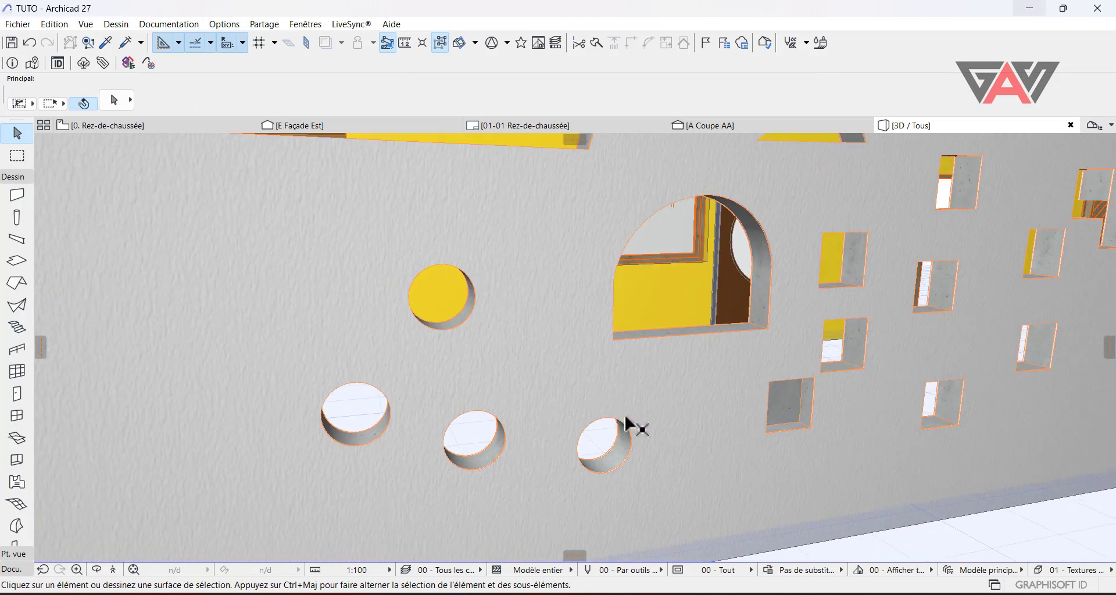
pyautogui.scroll(-2, 625, 416)
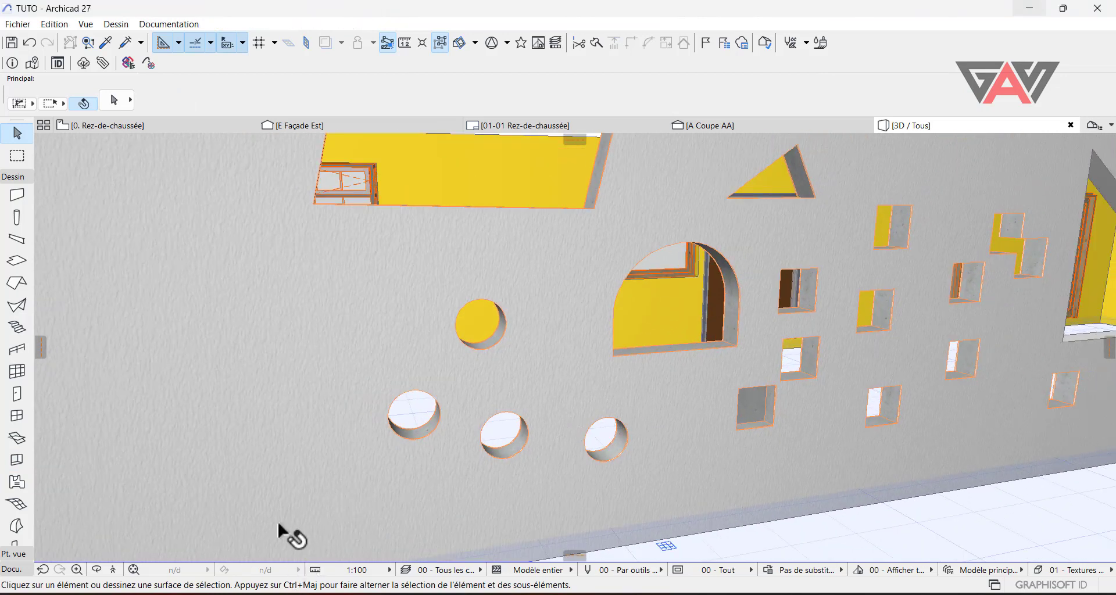
# Open the 0. Rez-de-chaussée floor plan and examine how the percements are represented along the lower wall
pyautogui.click(146, 123)
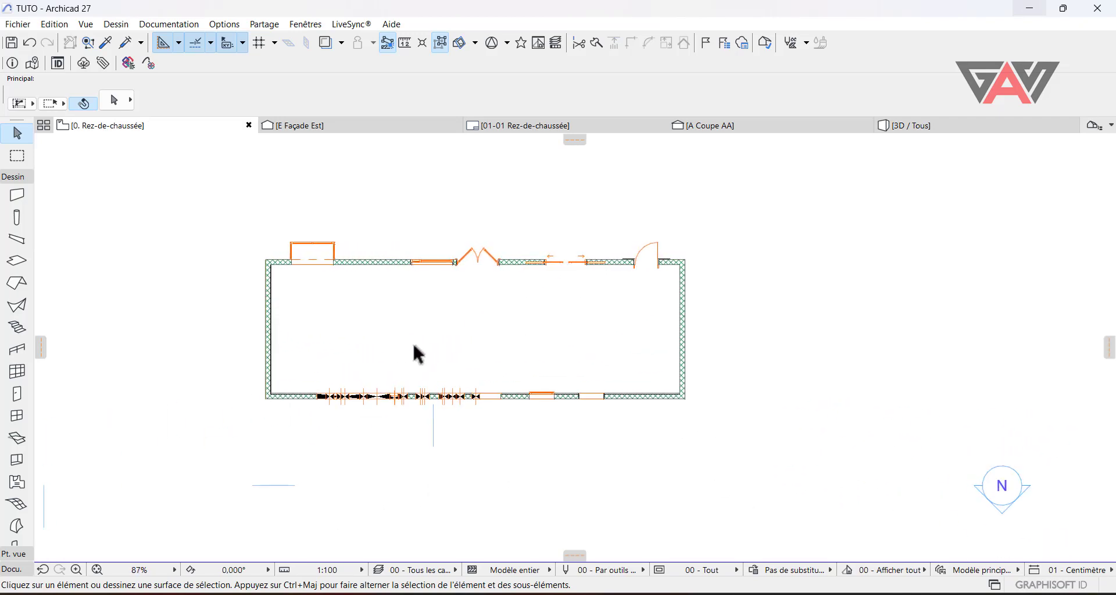
pyautogui.scroll(8, 327, 413)
pyautogui.moveTo(327, 414); pyautogui.dragTo(586, 402, button='middle')
pyautogui.scroll(1, 435, 402)
pyautogui.scroll(4, 587, 400)
pyautogui.scroll(-4, 588, 399)
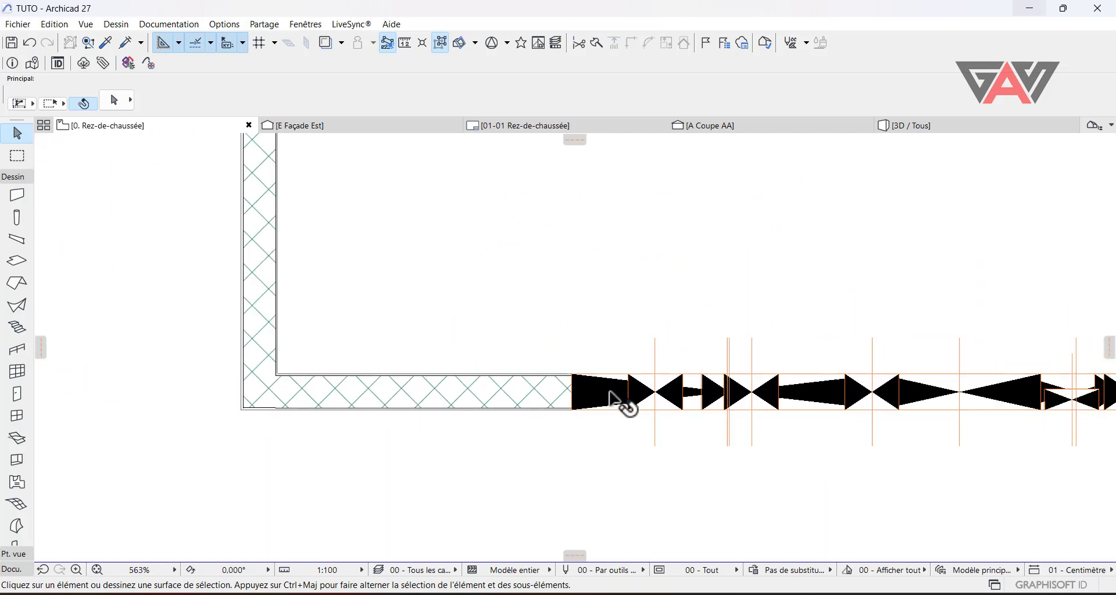
pyautogui.scroll(-1, 600, 400)
pyautogui.scroll(1, 568, 391)
pyautogui.scroll(-3, 593, 391)
pyautogui.moveTo(895, 385); pyautogui.dragTo(625, 393, button='middle')
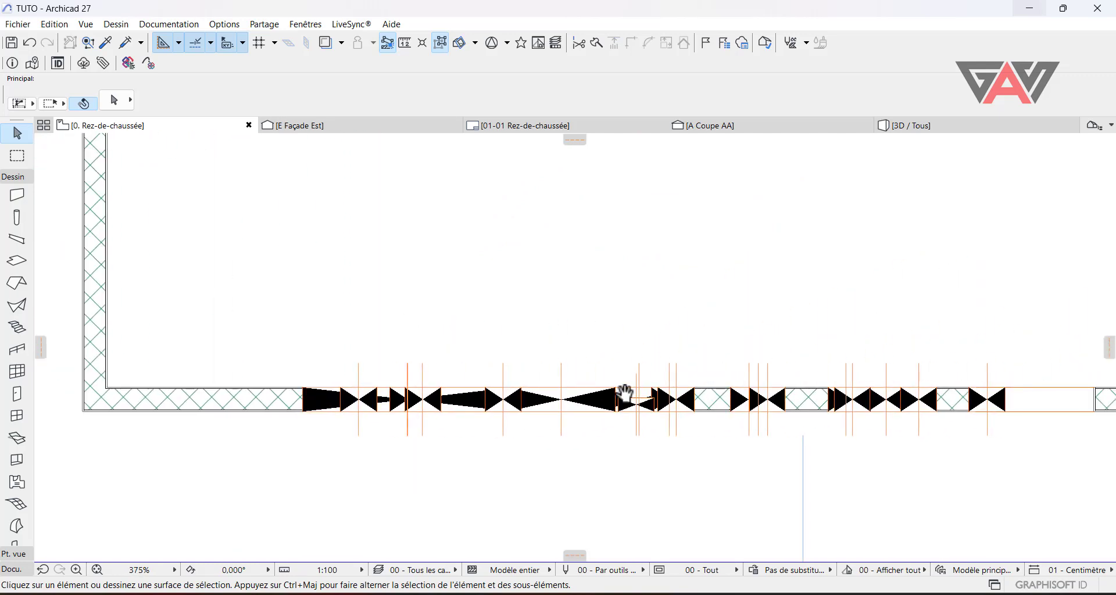
pyautogui.scroll(-2, 624, 393)
pyautogui.scroll(1, 399, 403)
pyautogui.scroll(2, 401, 412)
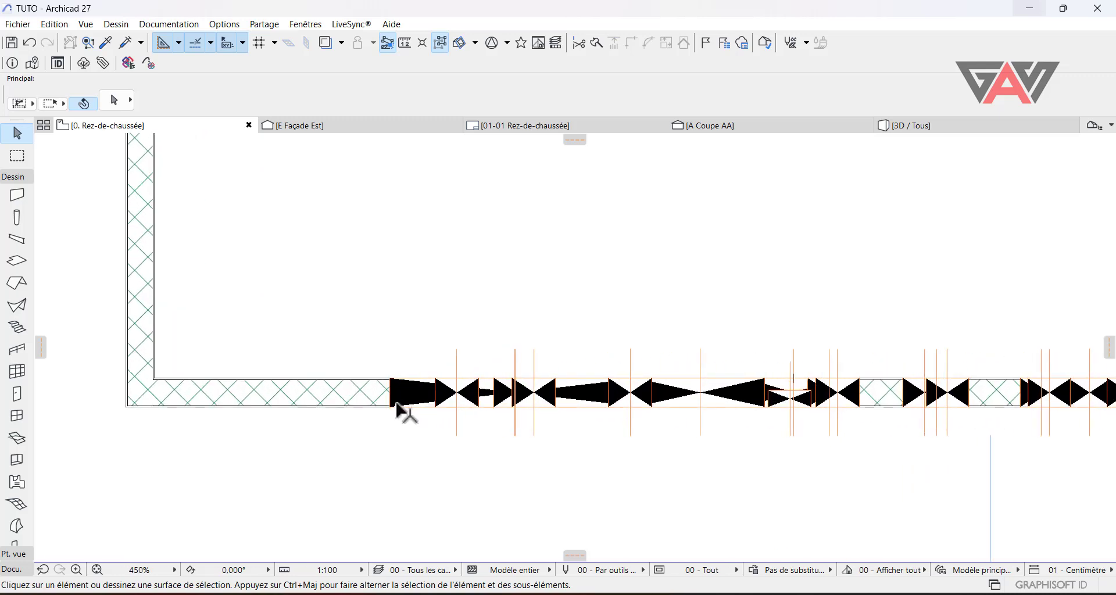
pyautogui.scroll(3, 400, 408)
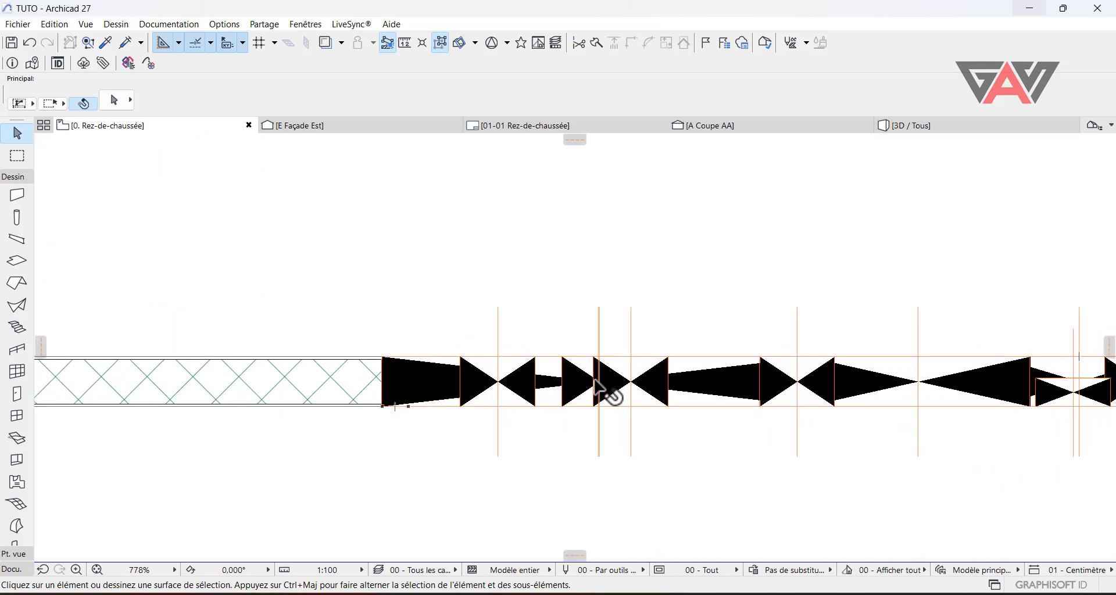
pyautogui.scroll(-2, 630, 379)
pyautogui.moveTo(752, 426); pyautogui.dragTo(558, 443, button='middle')
pyautogui.scroll(2, 913, 445)
pyautogui.scroll(-2, 761, 436)
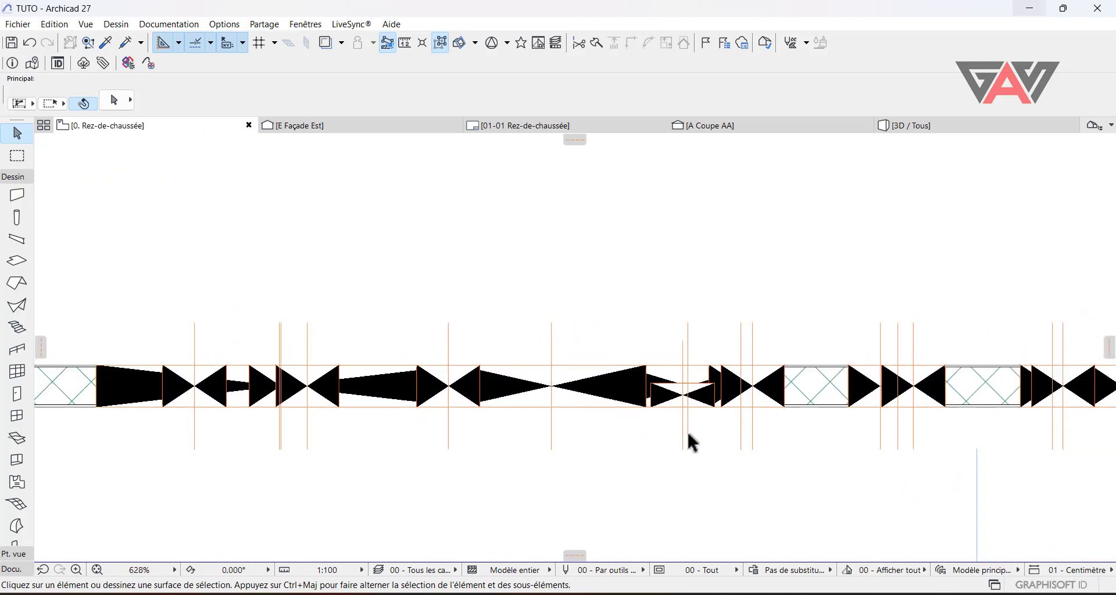
pyautogui.moveTo(697, 437); pyautogui.dragTo(784, 438, button='middle')
pyautogui.scroll(1, 785, 435)
pyautogui.scroll(-3, 782, 427)
pyautogui.scroll(-3, 641, 344)
pyautogui.scroll(3, 505, 420)
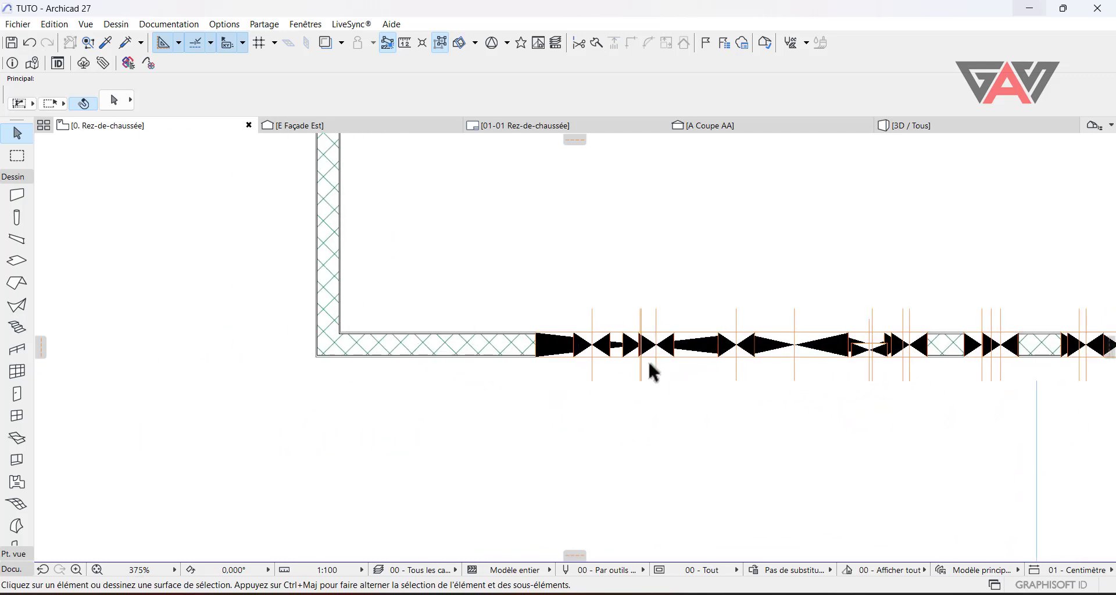
pyautogui.scroll(5, 653, 372)
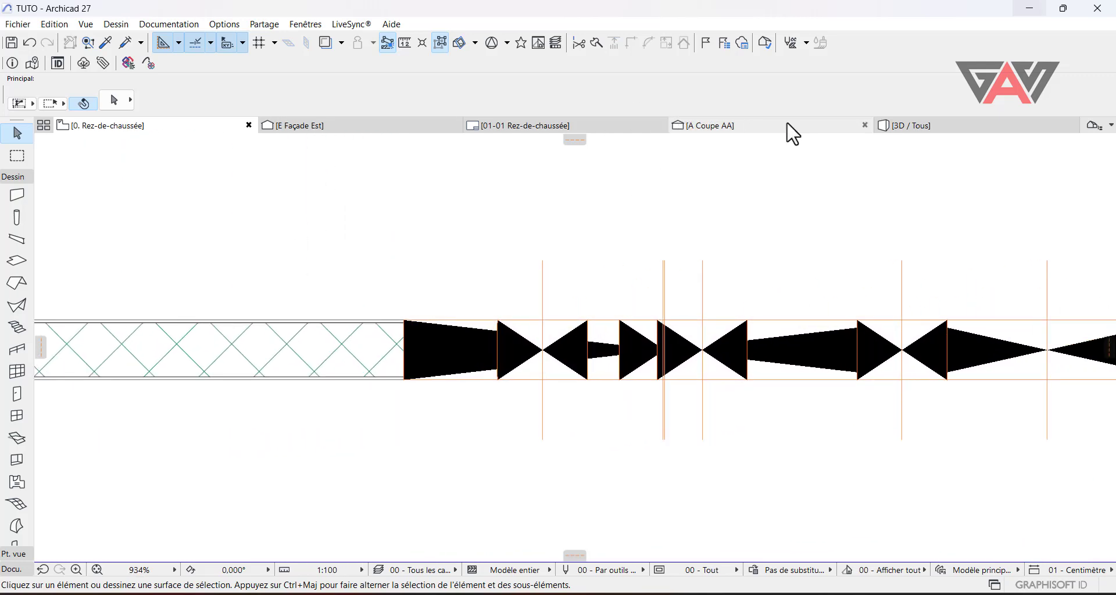
# Return to the 3D view and select all percements in the model
pyautogui.click(913, 125)
pyautogui.moveTo(646, 401); pyautogui.dragTo(198, 435)
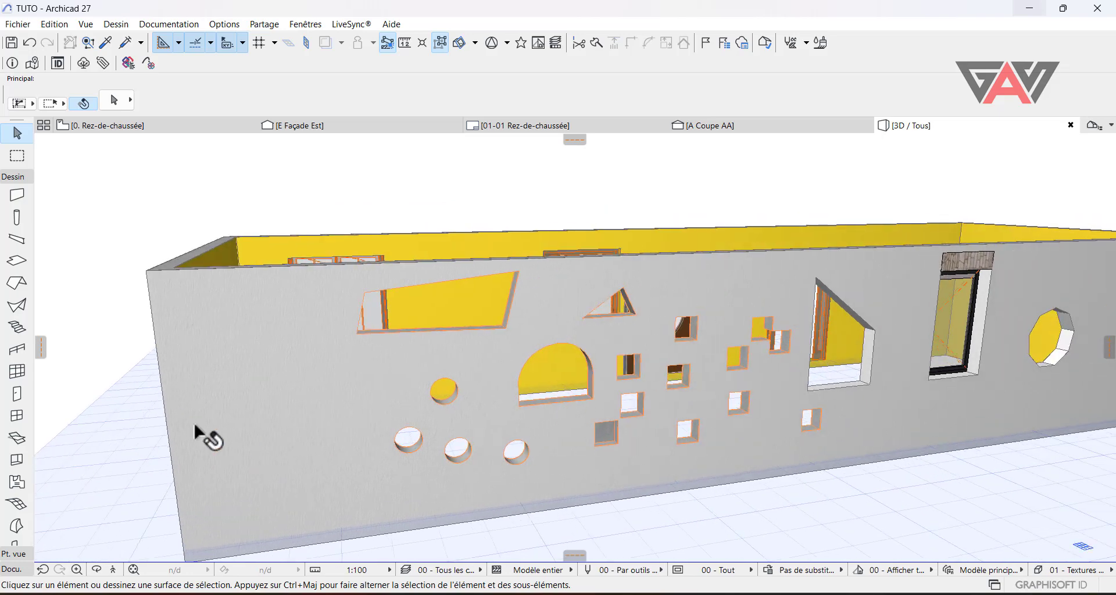
pyautogui.click(17, 459)
pyautogui.hotkey('ctrl', 'a')
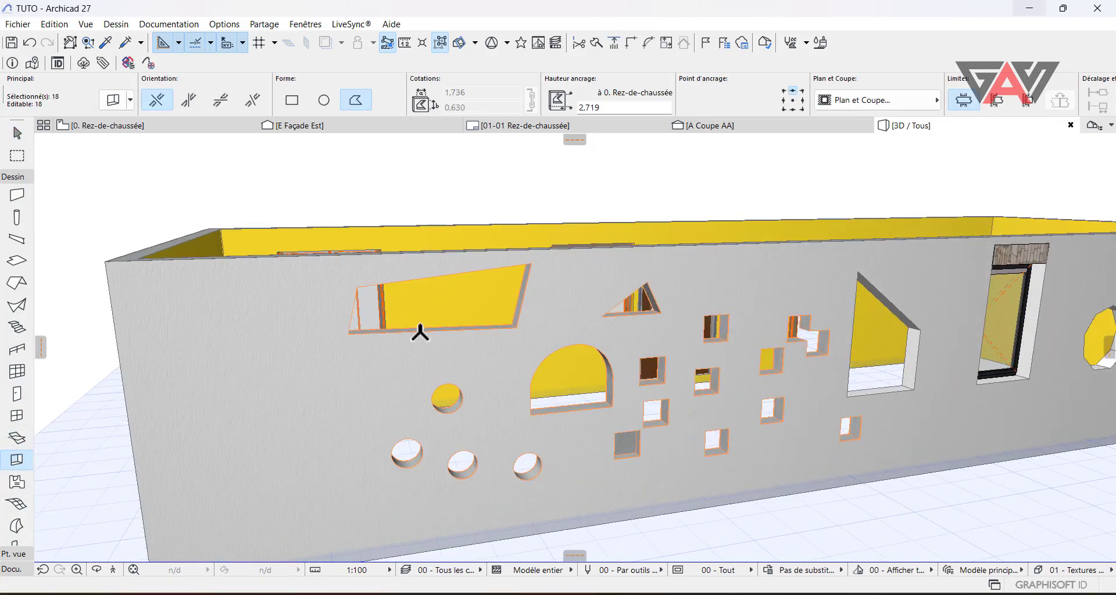
# Remove the small square niche from the selection and delete all the other percements in the wall
pyautogui.keyDown('shift'); pyautogui.moveTo(418, 328); pyautogui.dragTo(581, 372, button='middle'); pyautogui.keyUp('shift')
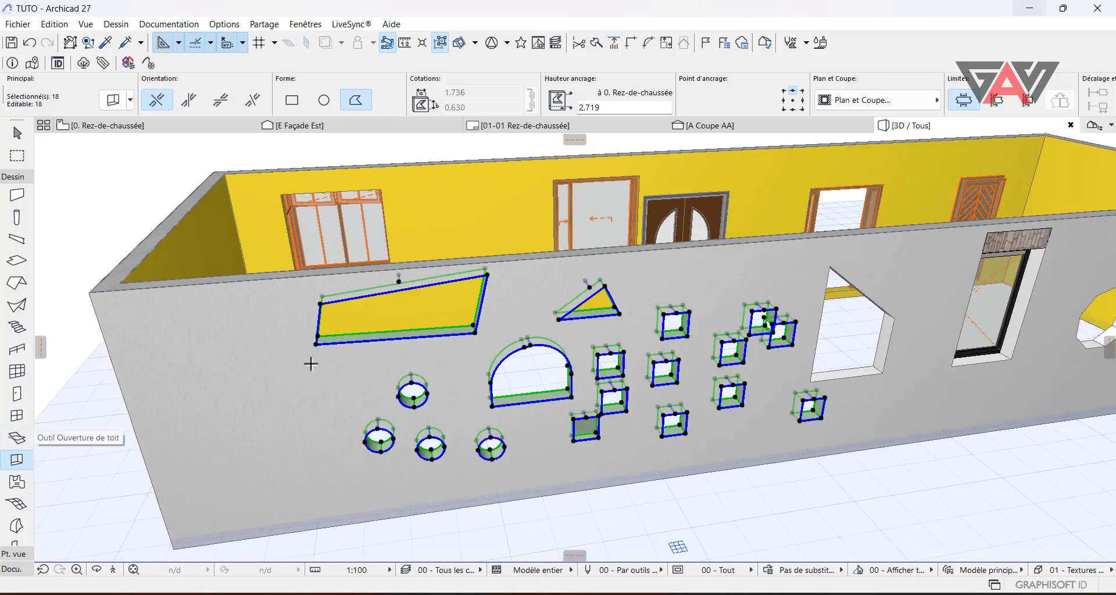
pyautogui.scroll(3, 547, 272)
pyautogui.scroll(-5, 547, 272)
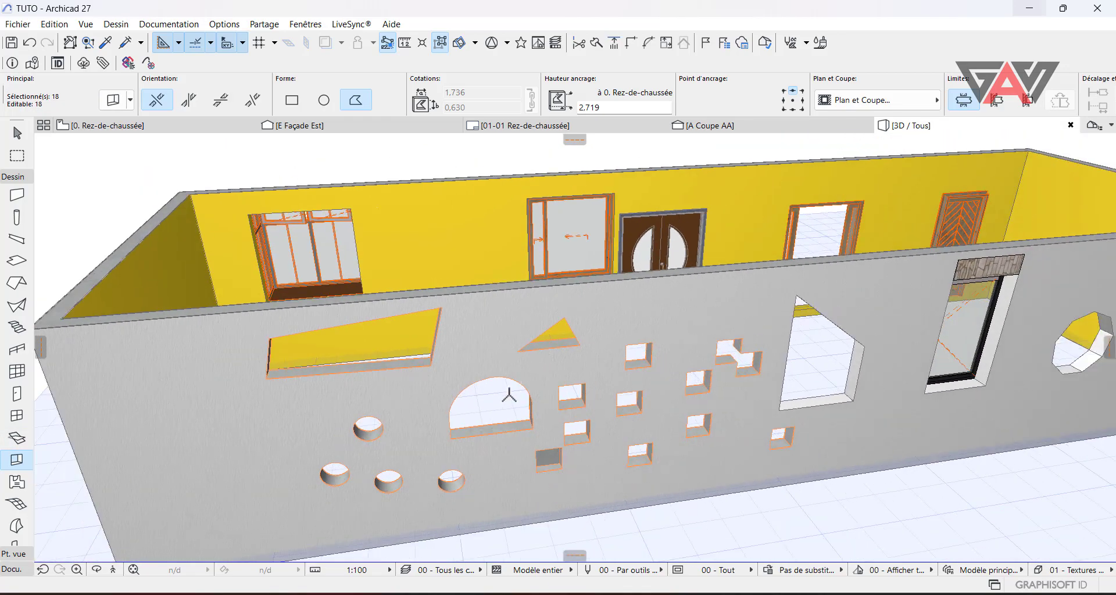
pyautogui.scroll(2, 512, 351)
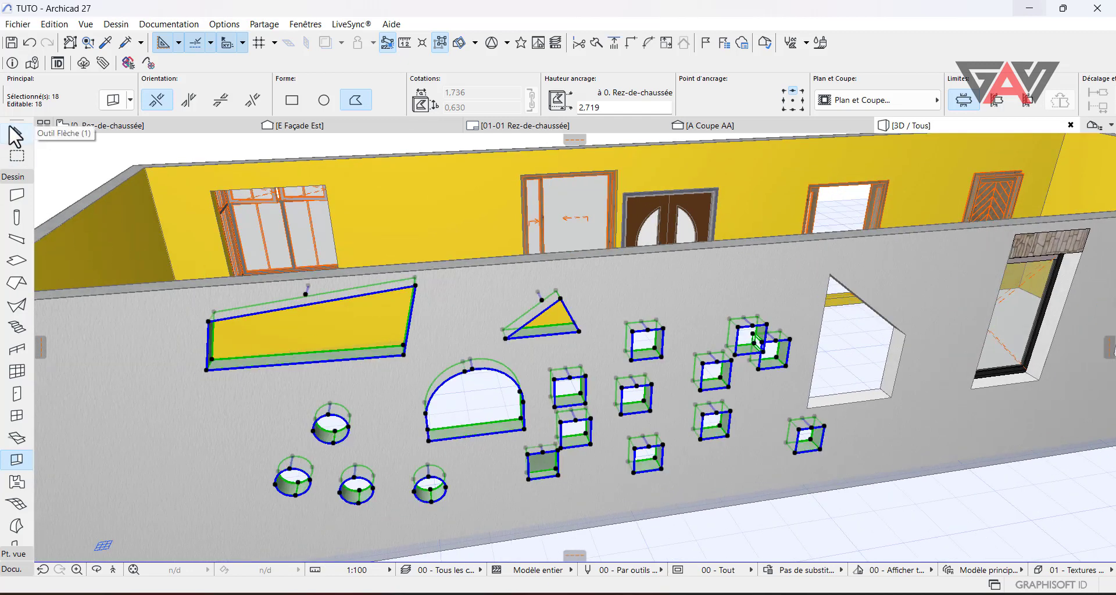
pyautogui.scroll(1, 325, 511)
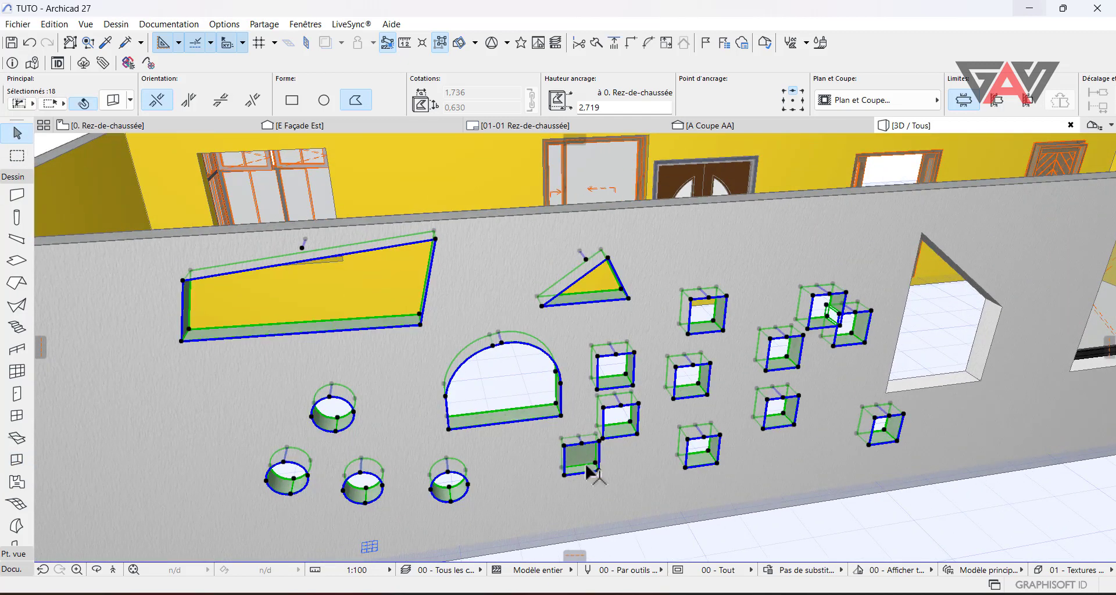
pyautogui.keyDown('shift'); pyautogui.click(584, 462); pyautogui.keyUp('shift')
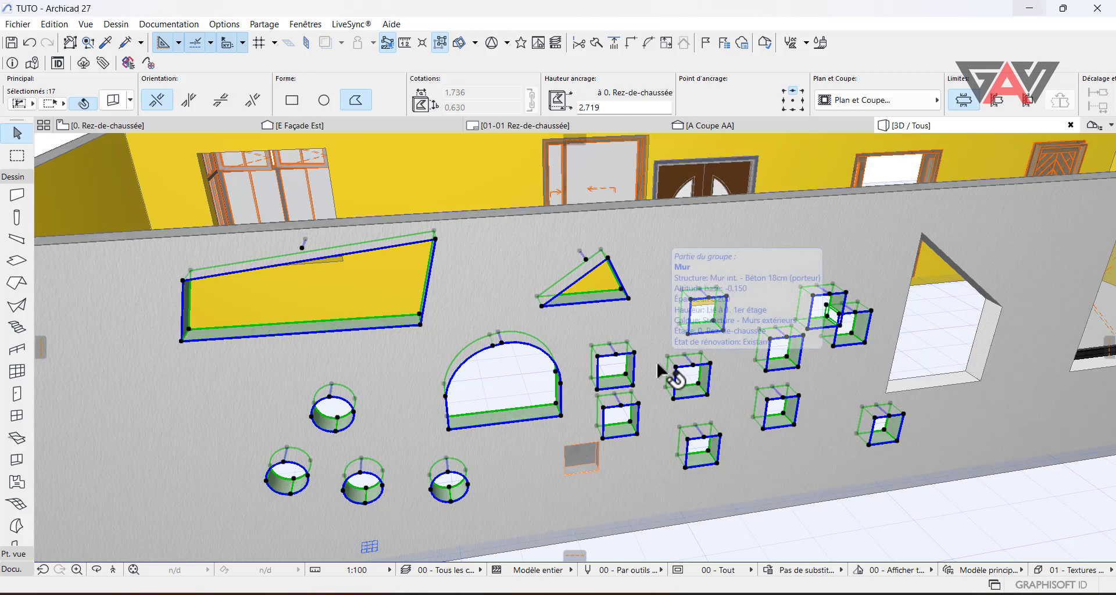
pyautogui.press('Delete')
# In the 0. Rez-de-chaussée plan, offset the niche's reference plane to extend the percement through the full wall thickness
pyautogui.click(165, 126)
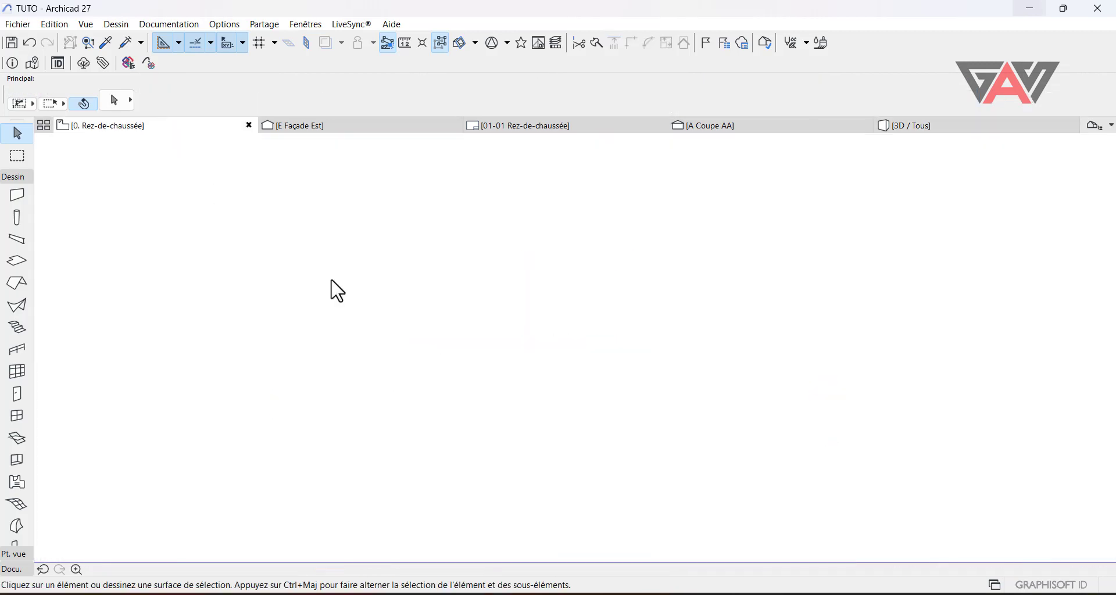
pyautogui.scroll(-2, 549, 391)
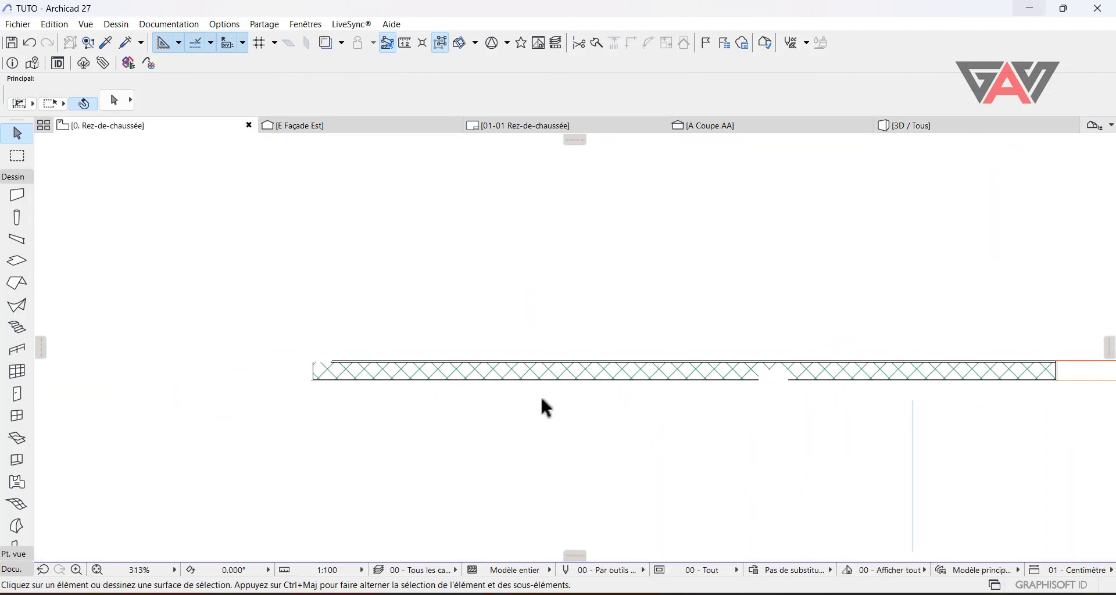
pyautogui.scroll(5, 805, 384)
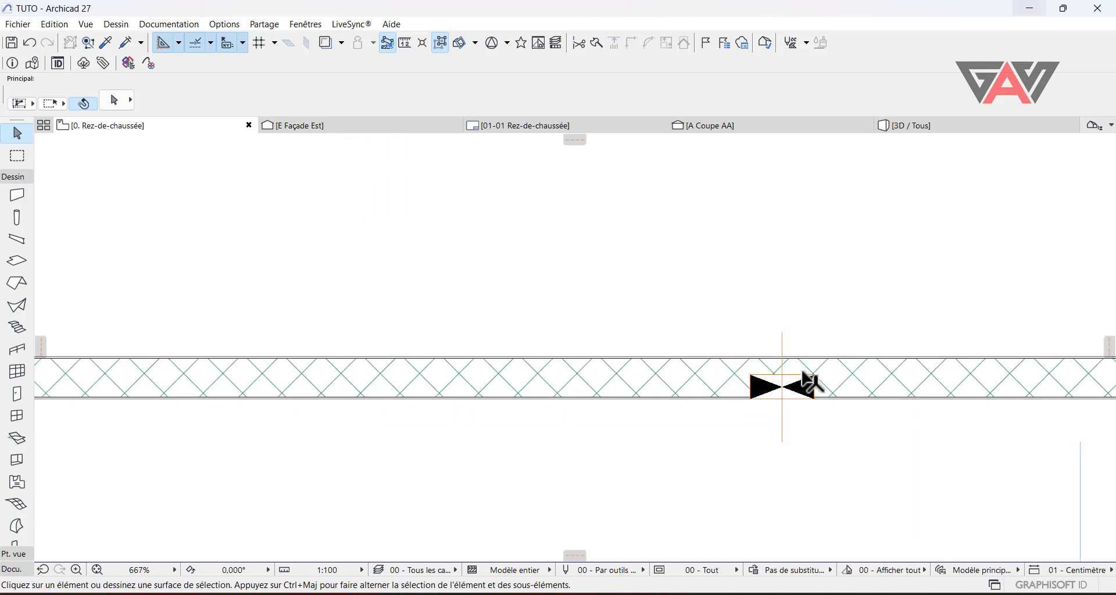
pyautogui.click(804, 391)
pyautogui.scroll(3, 805, 401)
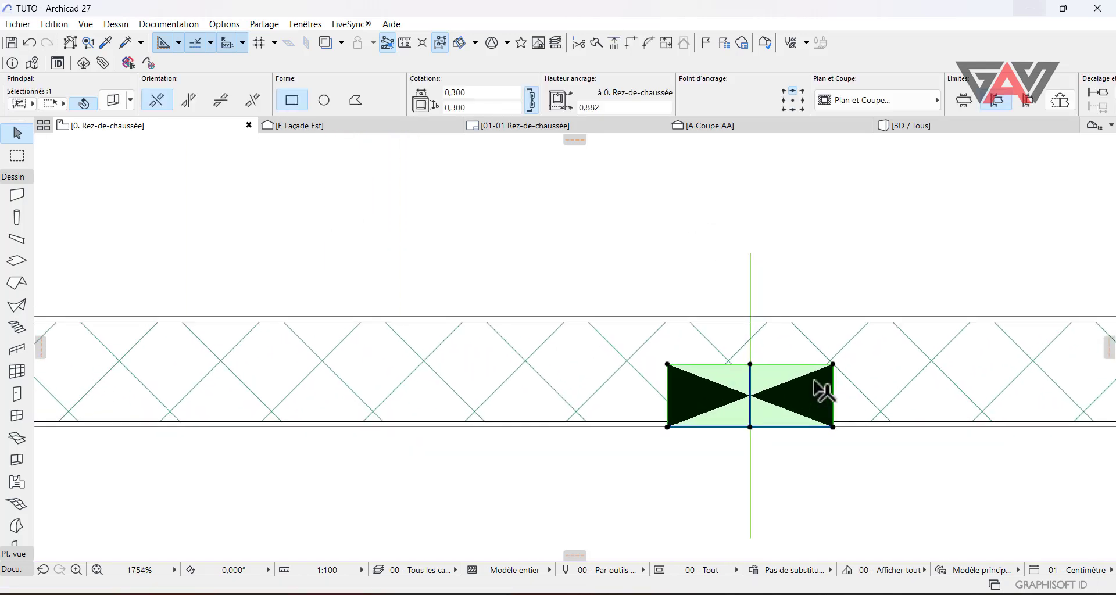
pyautogui.click(835, 362)
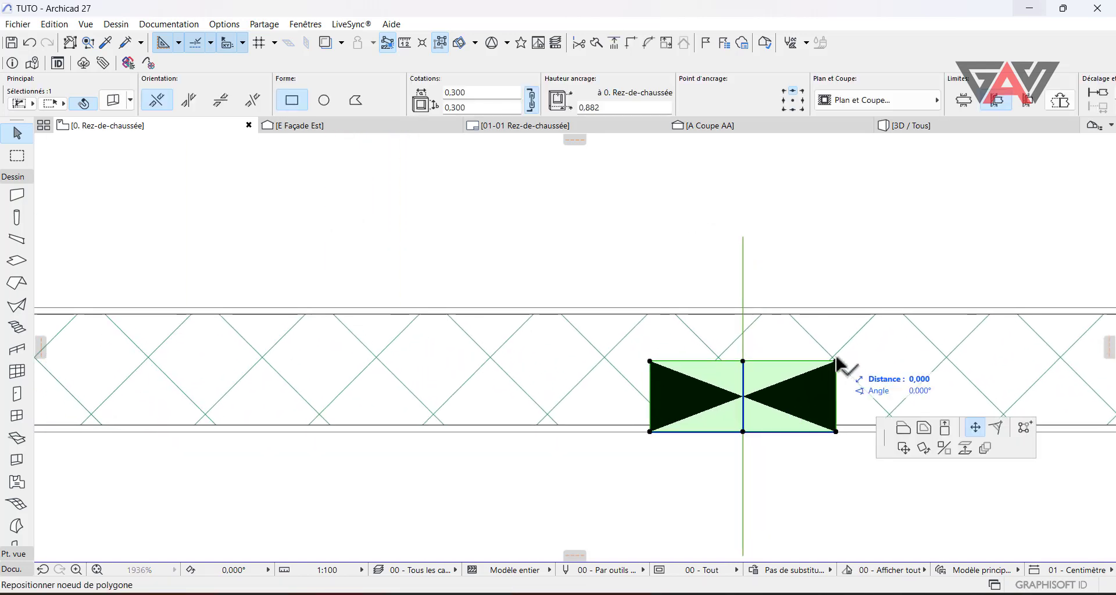
pyautogui.click(105, 145)
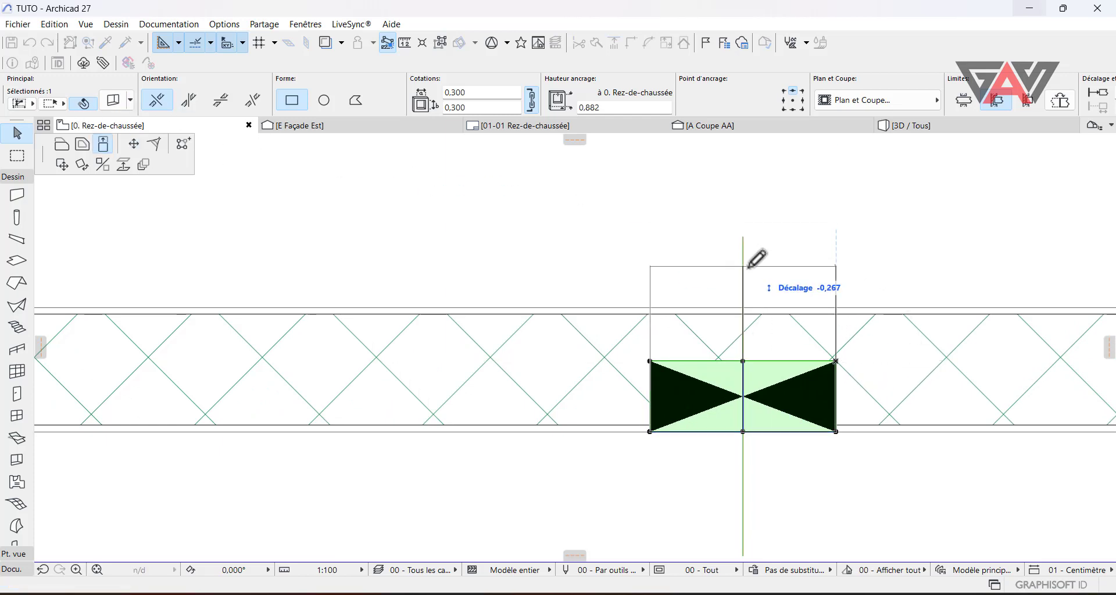
pyautogui.press('Escape')
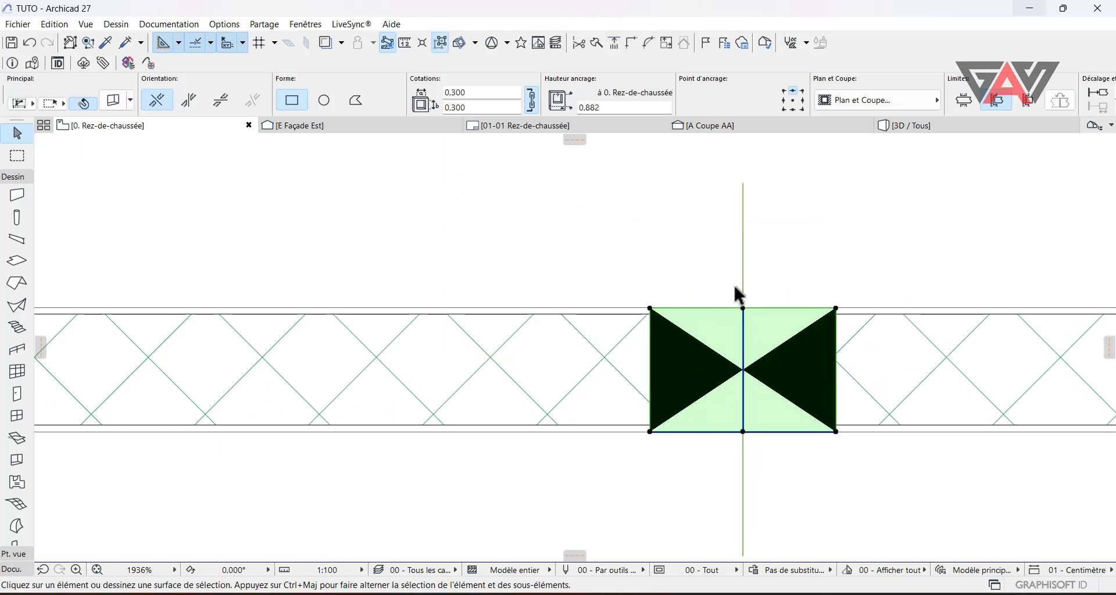
pyautogui.click(735, 290)
pyautogui.scroll(-2, 894, 377)
# In the 3D view, offset the square percement's rear reference plane back inside the wall to form a niche
pyautogui.click(946, 126)
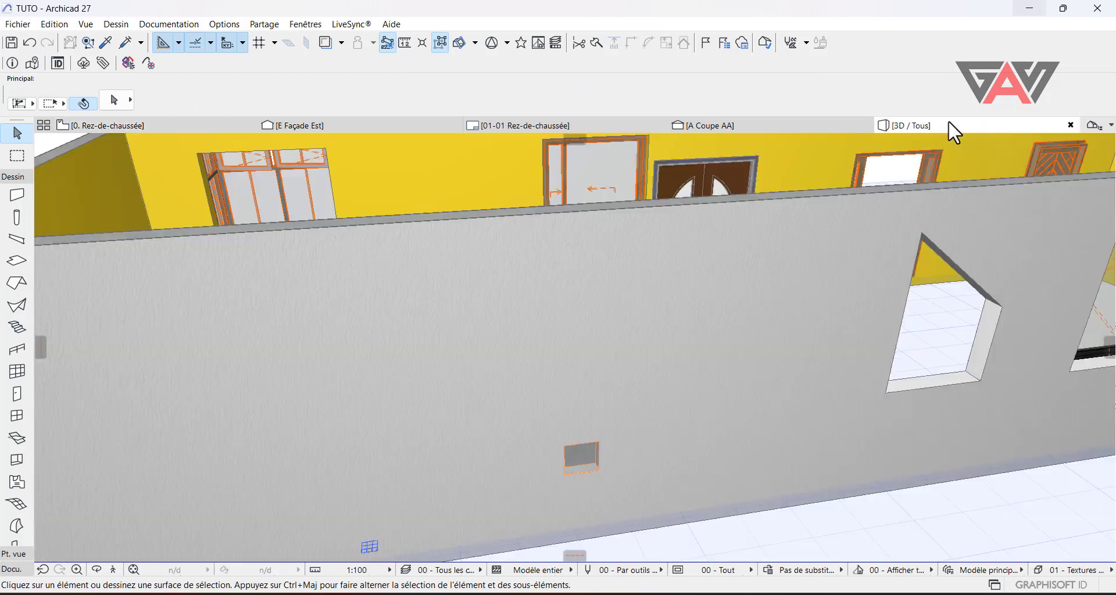
pyautogui.scroll(5, 546, 451)
pyautogui.scroll(5, 592, 441)
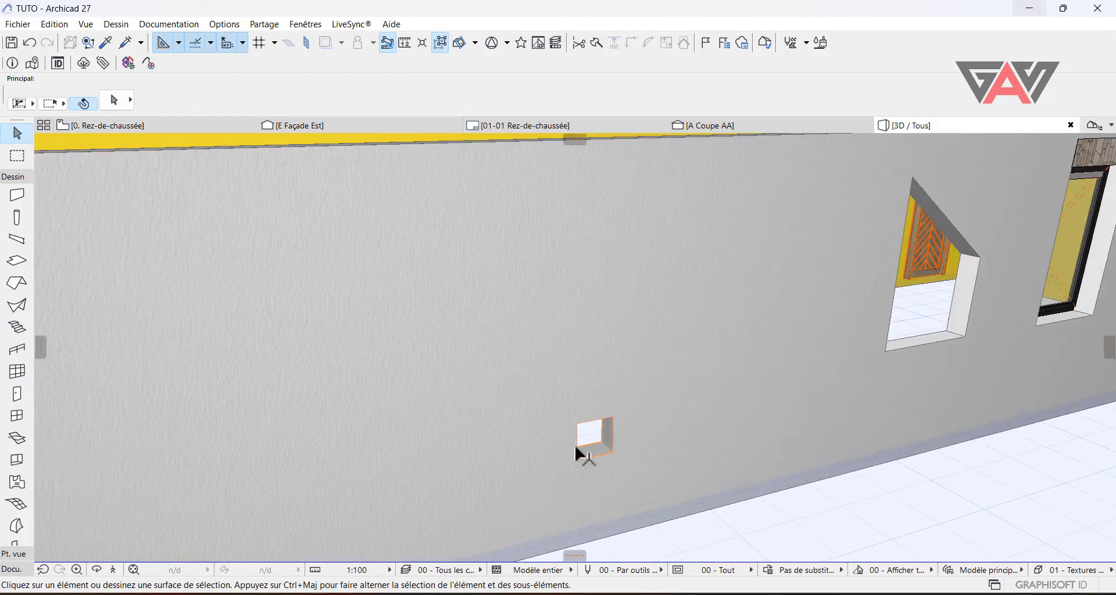
pyautogui.click(658, 429)
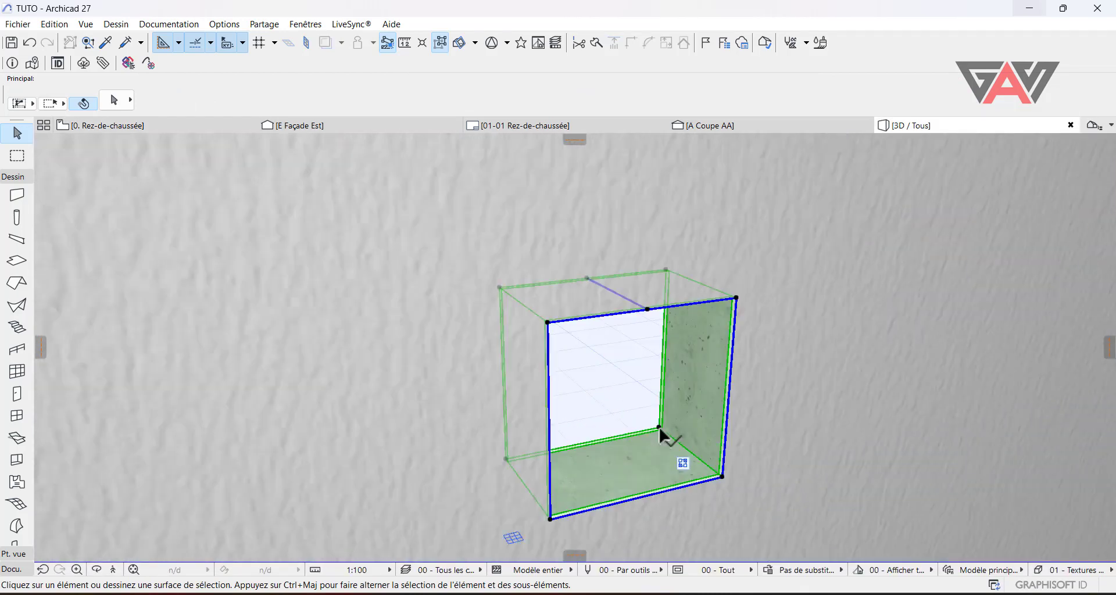
pyautogui.click(659, 428)
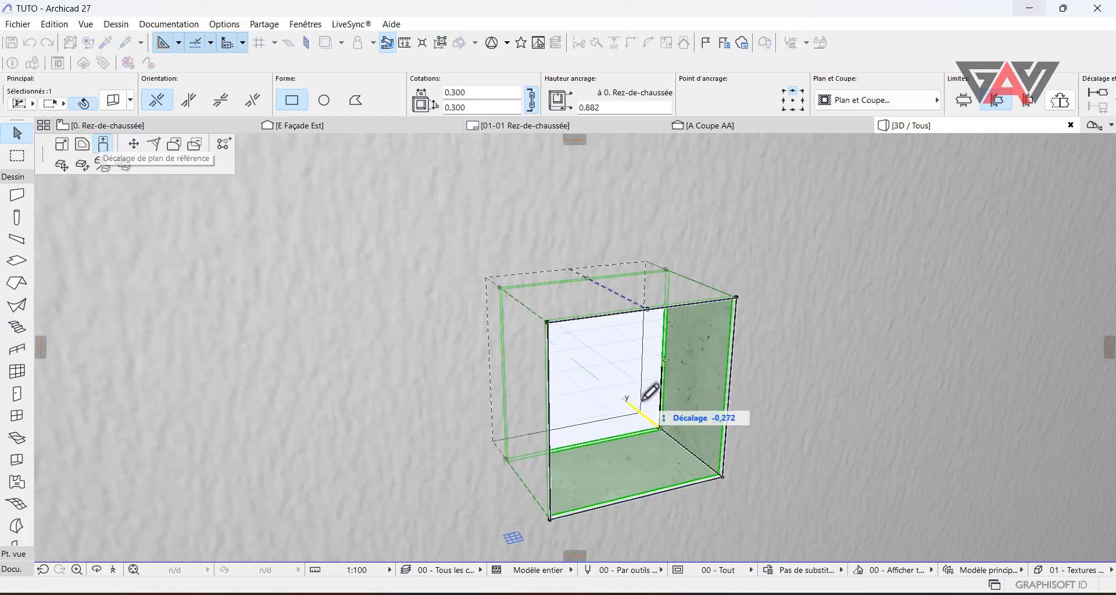
pyautogui.click(694, 453)
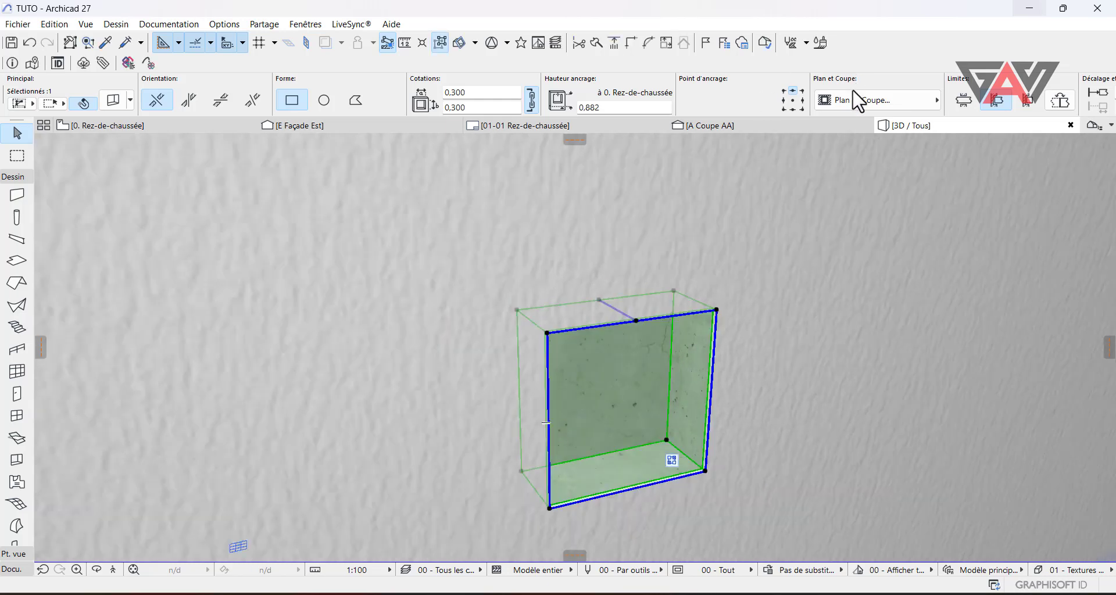
# Set the square niche's offset to exactly -0.100 and check its depth in the wall
pyautogui.hscroll(5, 859, 103)
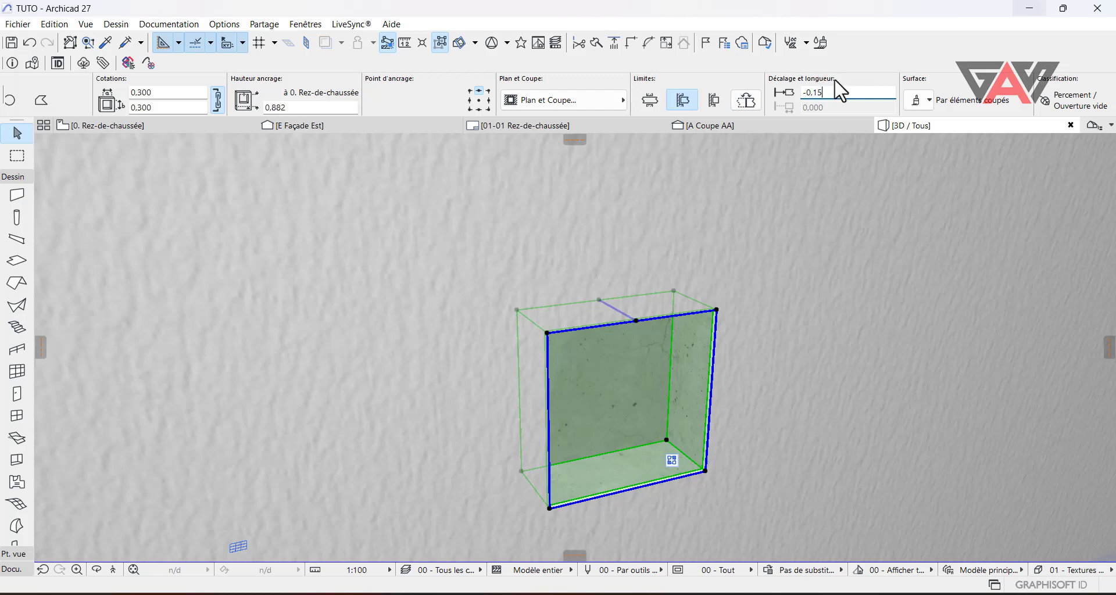
pyautogui.scroll(-2, 632, 422)
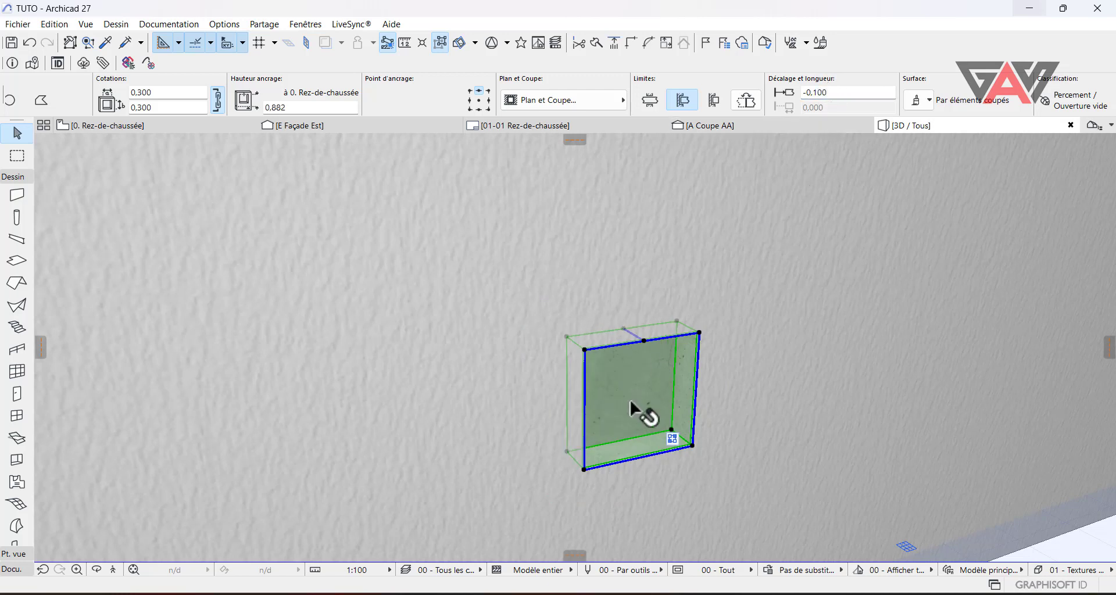
pyautogui.scroll(2, 632, 410)
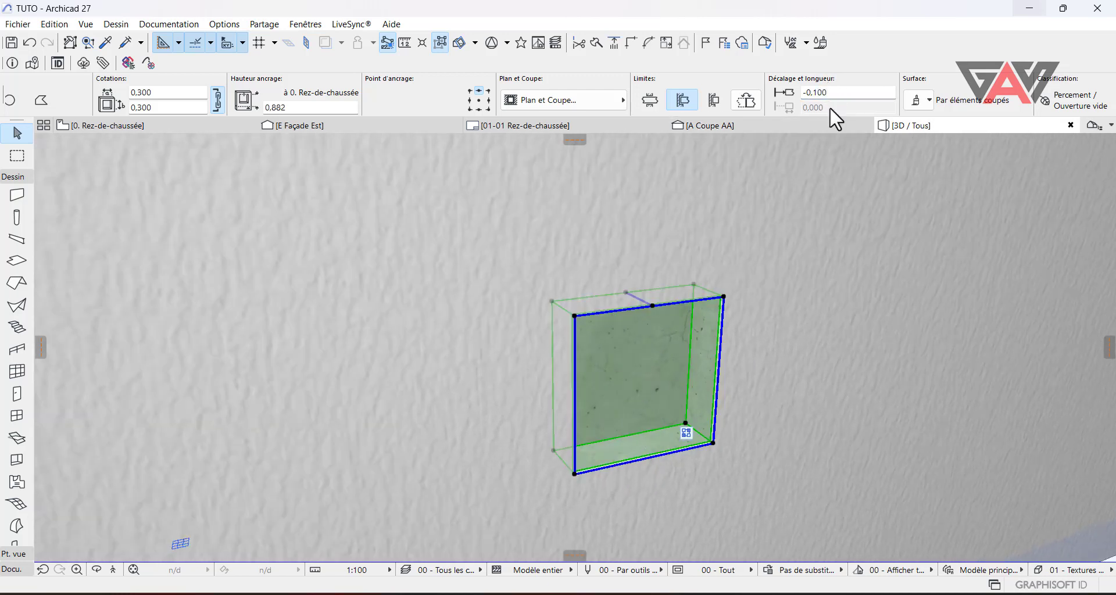
pyautogui.press('Escape')
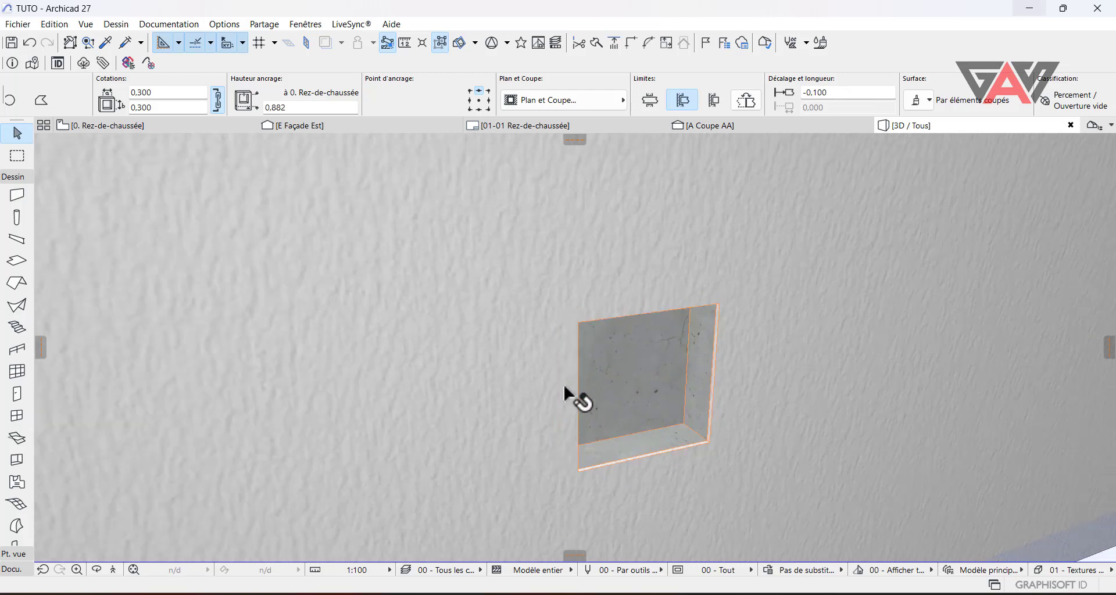
pyautogui.moveTo(564, 388); pyautogui.dragTo(579, 443, button='middle')
pyautogui.scroll(-1, 582, 337)
pyautogui.moveTo(512, 389); pyautogui.dragTo(541, 367, button='middle')
pyautogui.scroll(-1, 567, 389)
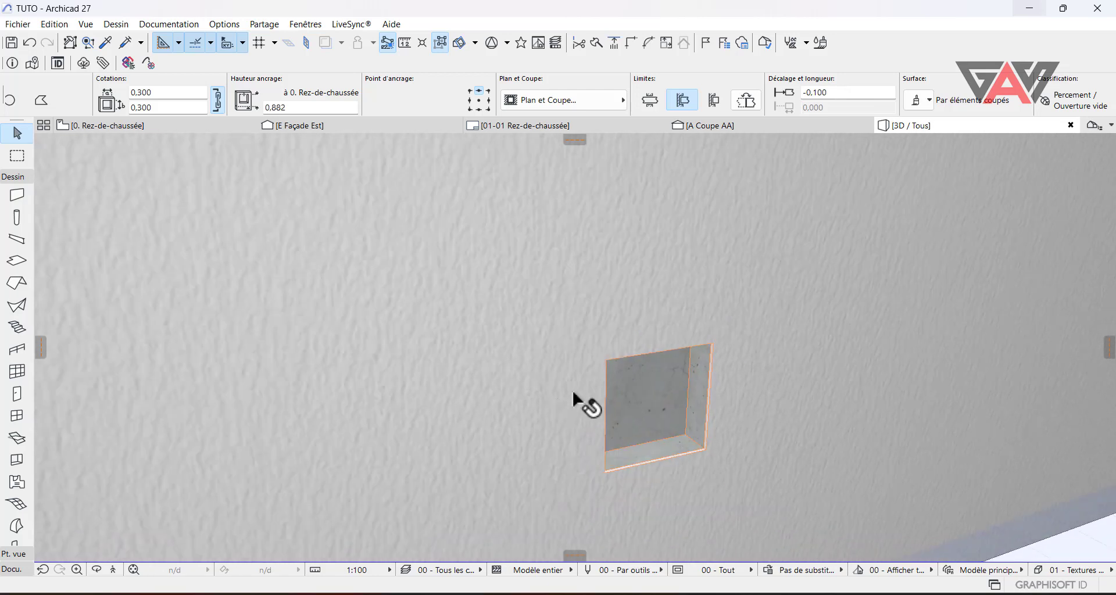
# Override both of the niche's surfaces and assign Béton - Brut de décoffrage (Banches) to its back face
pyautogui.click(573, 393)
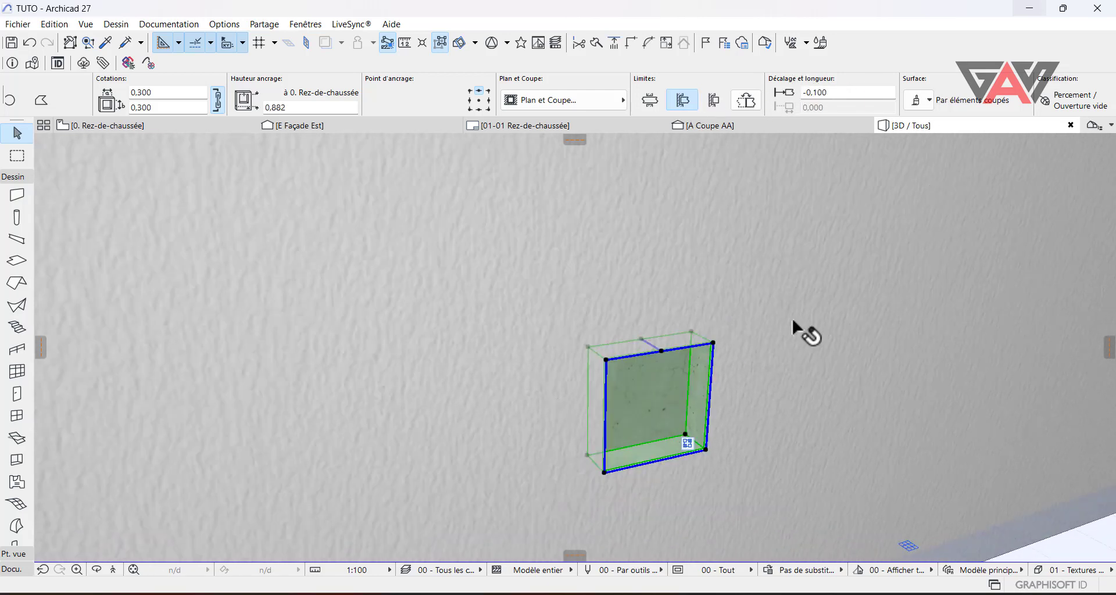
pyautogui.scroll(3, 649, 432)
pyautogui.scroll(-3, 956, 98)
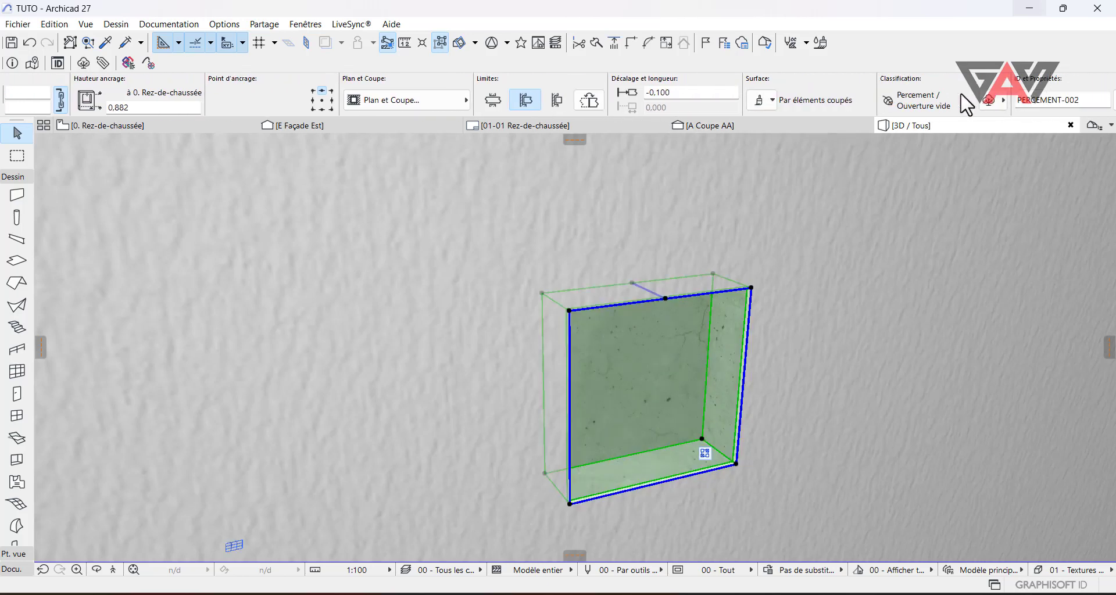
pyautogui.scroll(-1, 960, 96)
pyautogui.click(733, 104)
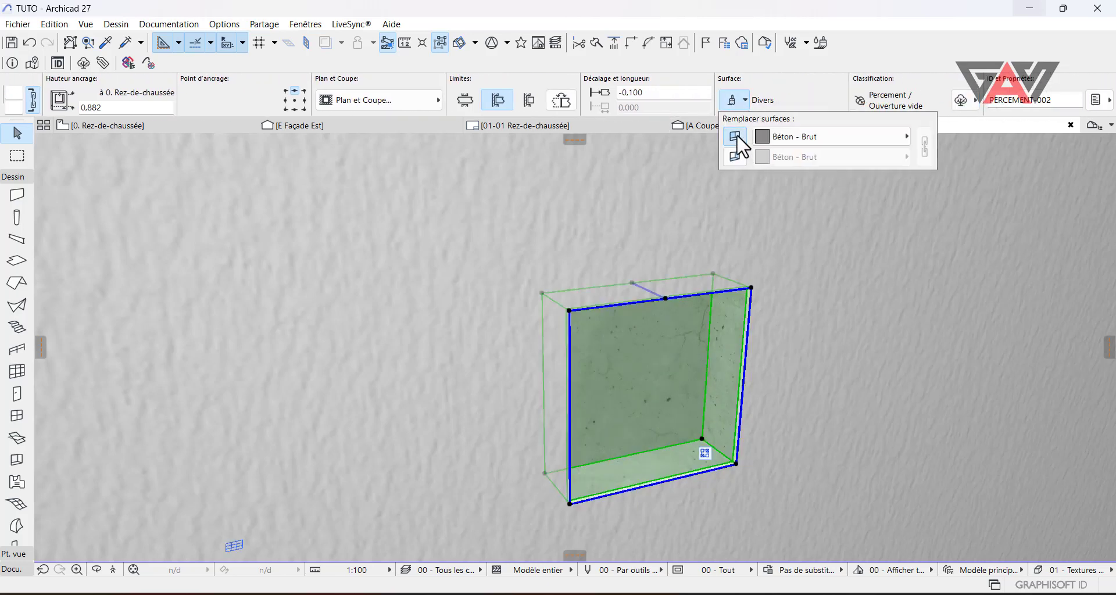
pyautogui.click(736, 154)
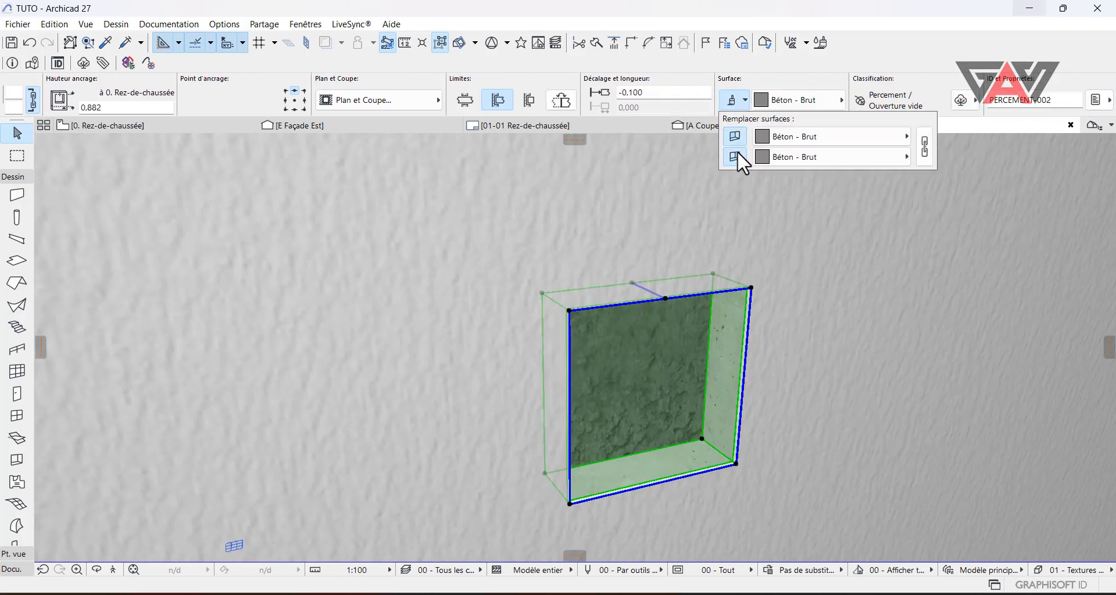
pyautogui.click(811, 145)
pyautogui.click(677, 275)
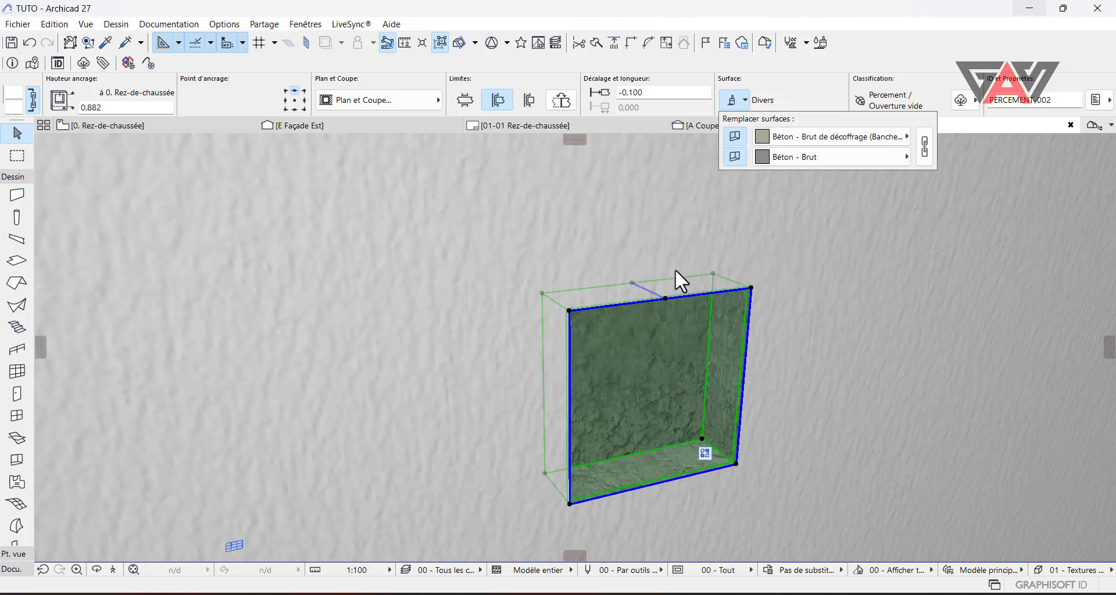
# Assign the surface Béton - Brut de décoffrage (Planches) to the niche's side faces
pyautogui.click(746, 102)
pyautogui.click(779, 155)
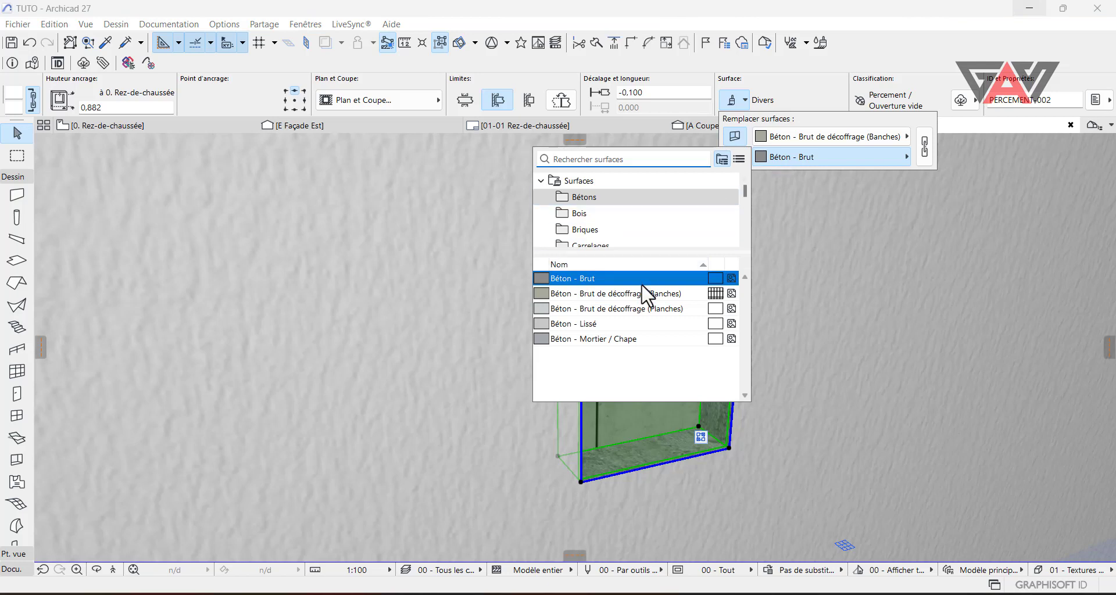
pyautogui.click(641, 307)
pyautogui.press('Escape')
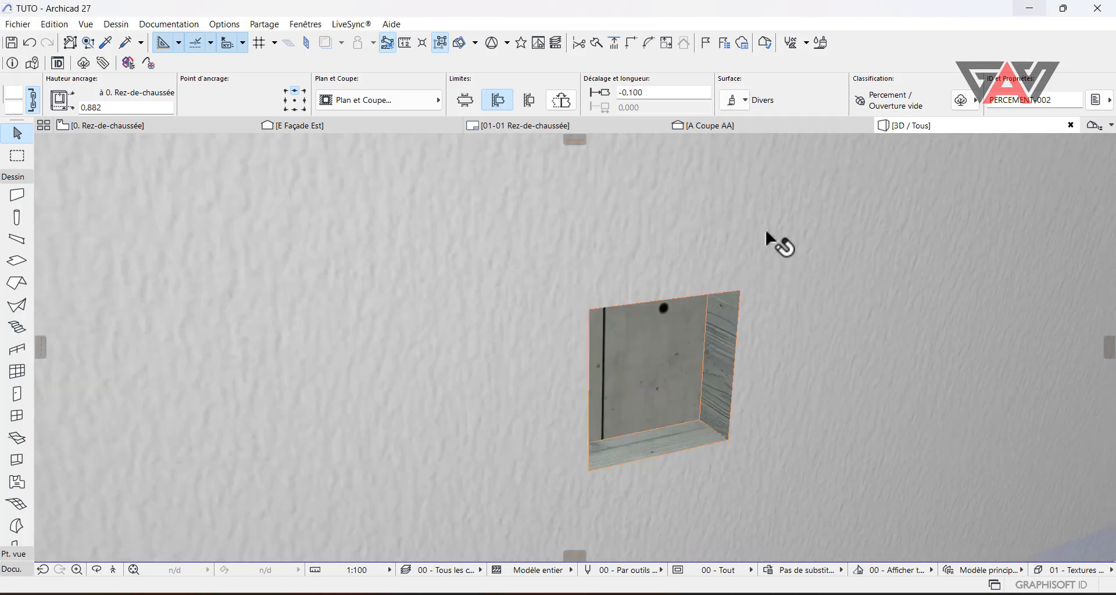
# Deselect the niche and examine its surfaces in the wall from different distances and angles
pyautogui.scroll(-5, 770, 247)
pyautogui.moveTo(741, 249); pyautogui.dragTo(693, 283, button='middle')
pyautogui.click(274, 504)
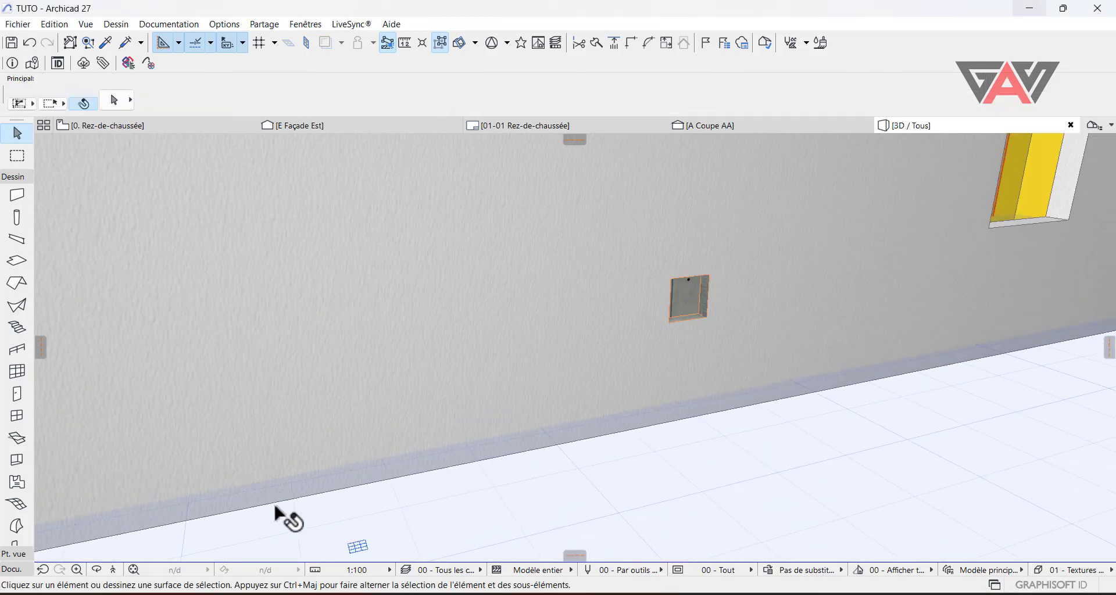
pyautogui.scroll(2, 526, 334)
pyautogui.scroll(-2, 526, 341)
pyautogui.moveTo(527, 344); pyautogui.dragTo(657, 348)
pyautogui.keyDown('shift'); pyautogui.moveTo(657, 347); pyautogui.dragTo(638, 321, button='middle'); pyautogui.keyUp('shift')
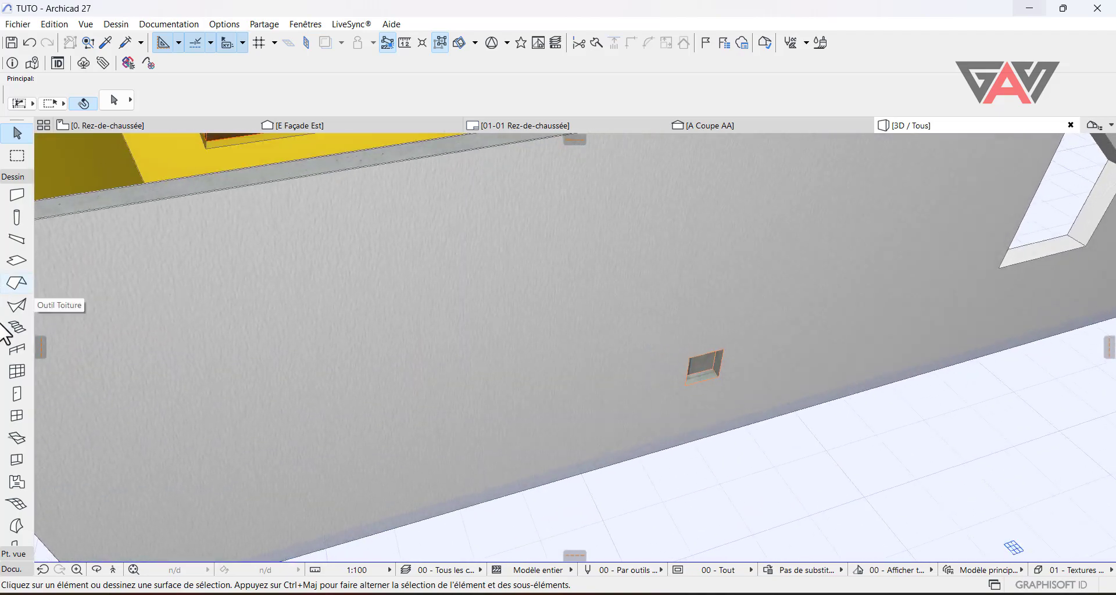
pyautogui.scroll(-2, 21, 536)
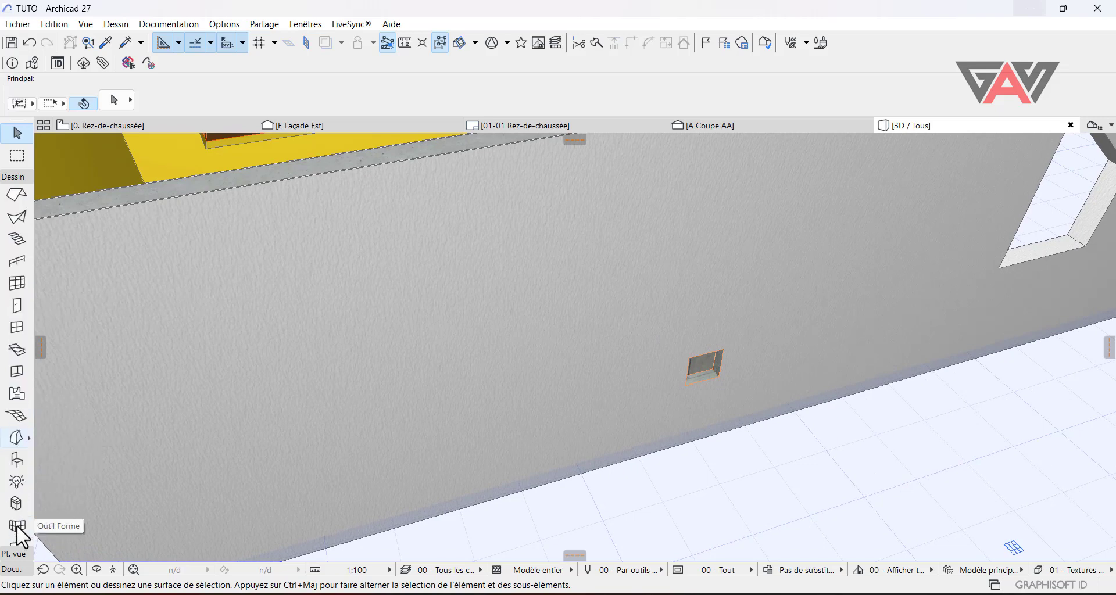
pyautogui.click(17, 375)
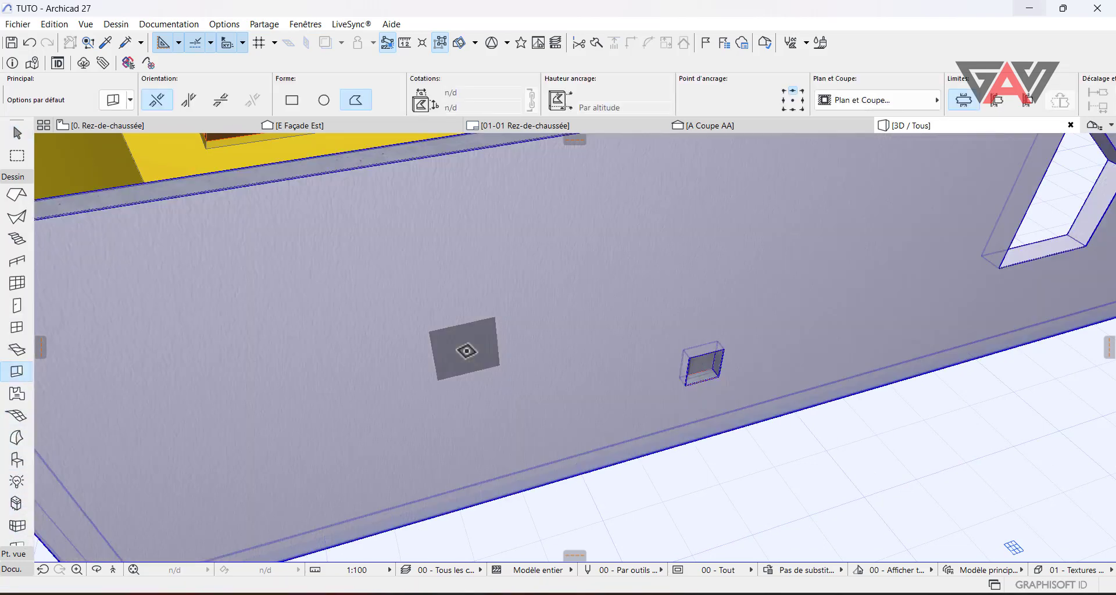
pyautogui.click(447, 360)
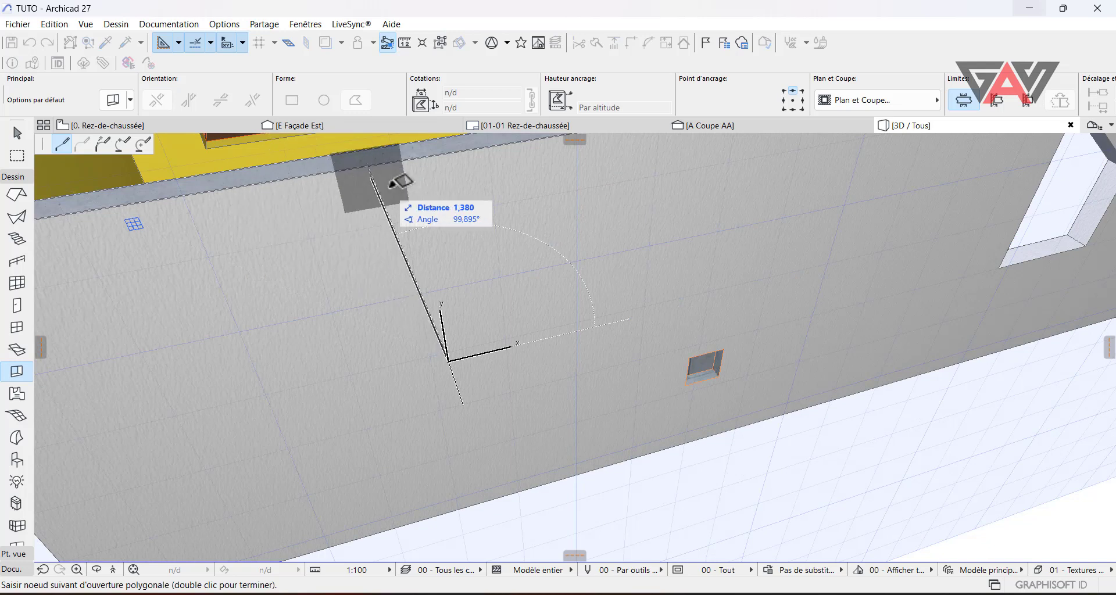
pyautogui.press('Escape')
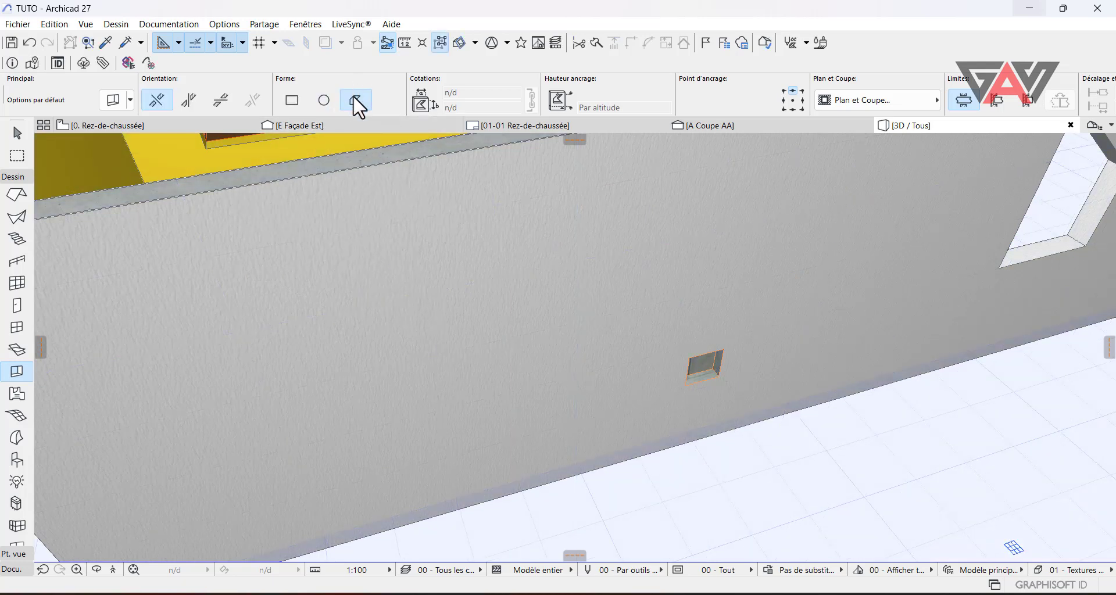
# Cut a scattered pattern of 0.300 x 0.300 square openings through the wall around the existing niche
pyautogui.click(289, 105)
pyautogui.click(444, 427)
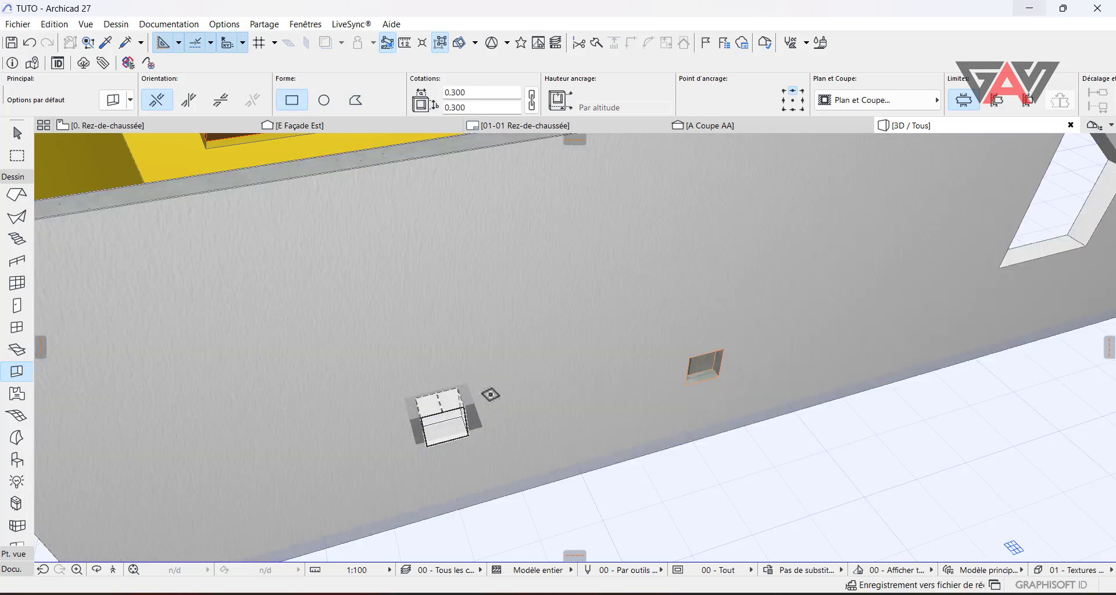
pyautogui.click(573, 410)
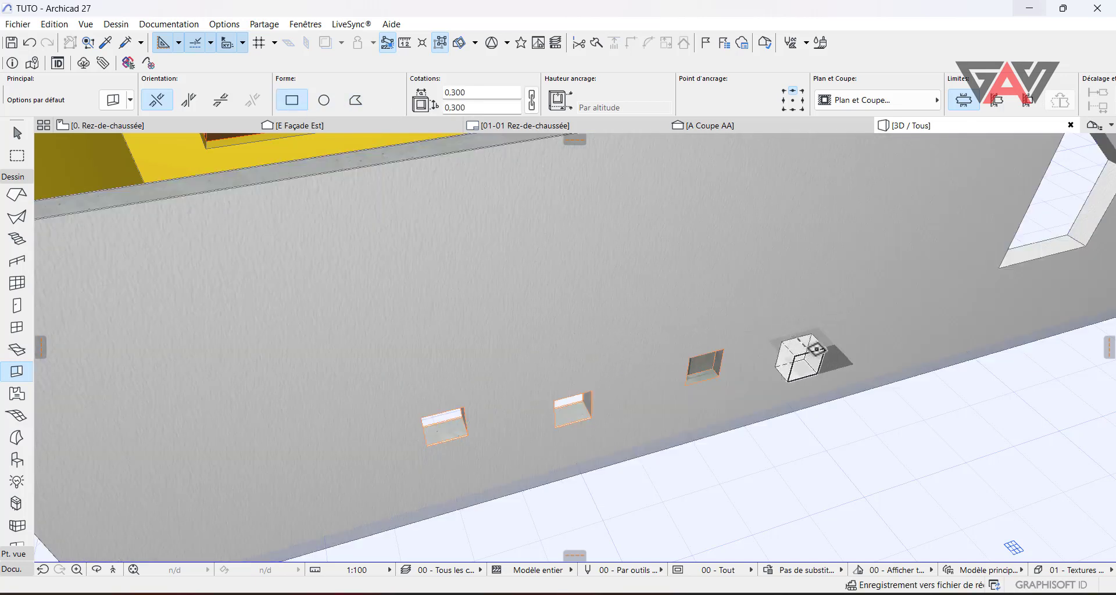
pyautogui.click(804, 363)
pyautogui.click(760, 317)
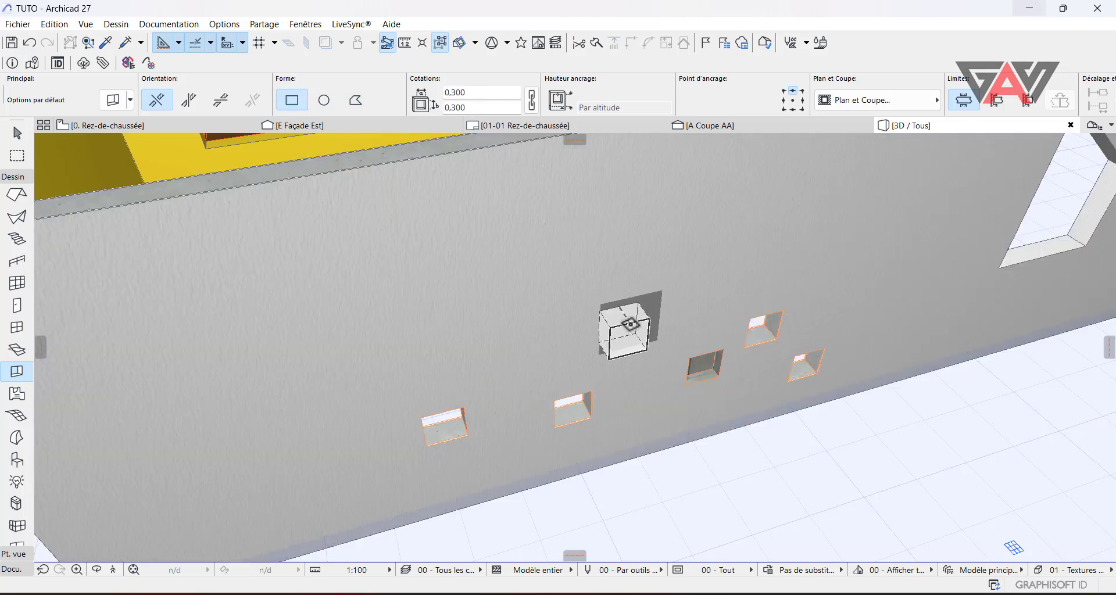
pyautogui.click(629, 324)
pyautogui.click(496, 341)
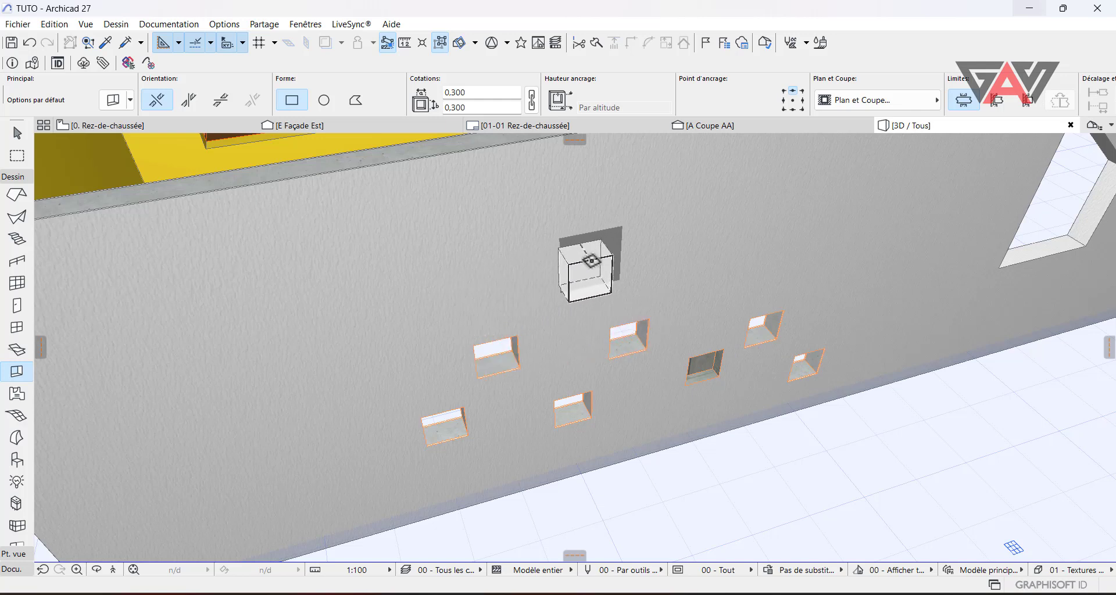
pyautogui.click(591, 260)
pyautogui.click(743, 232)
pyautogui.click(893, 220)
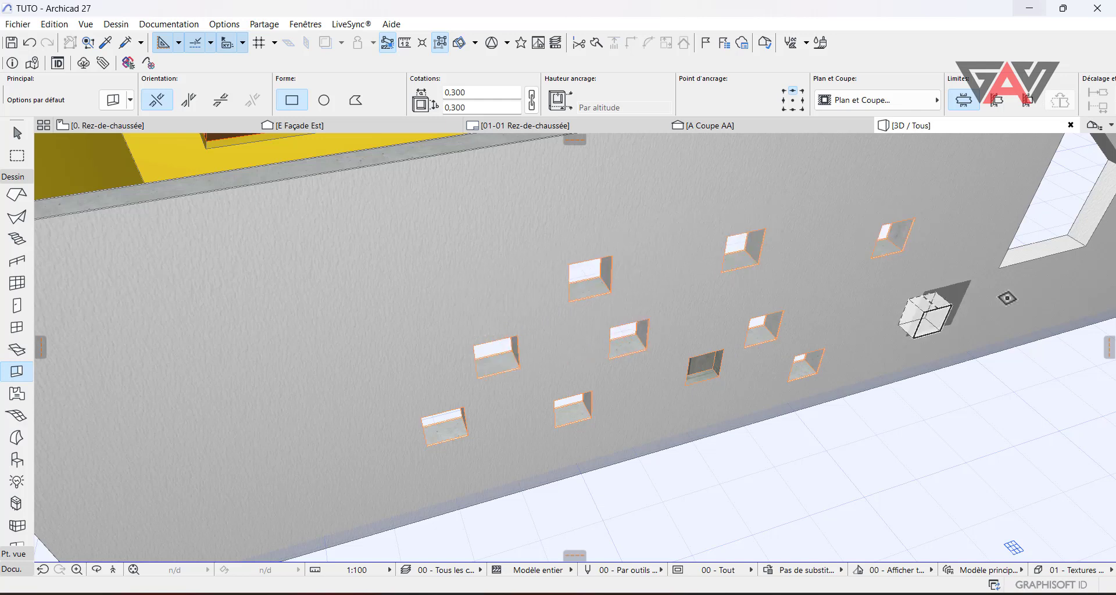
pyautogui.click(937, 309)
pyautogui.click(1047, 292)
pyautogui.click(838, 173)
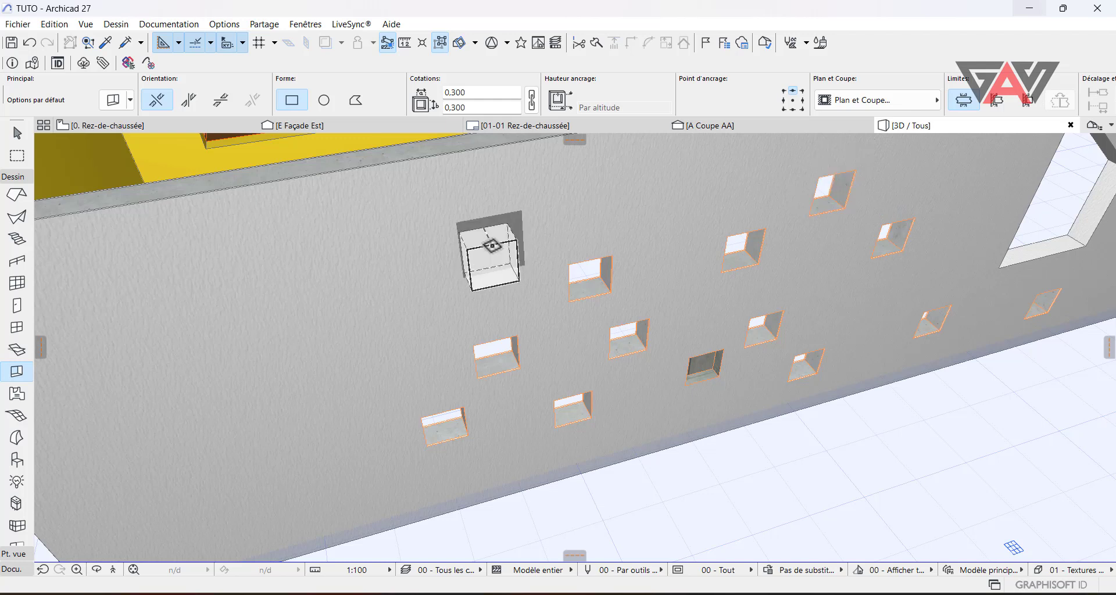
pyautogui.click(334, 287)
pyautogui.click(341, 402)
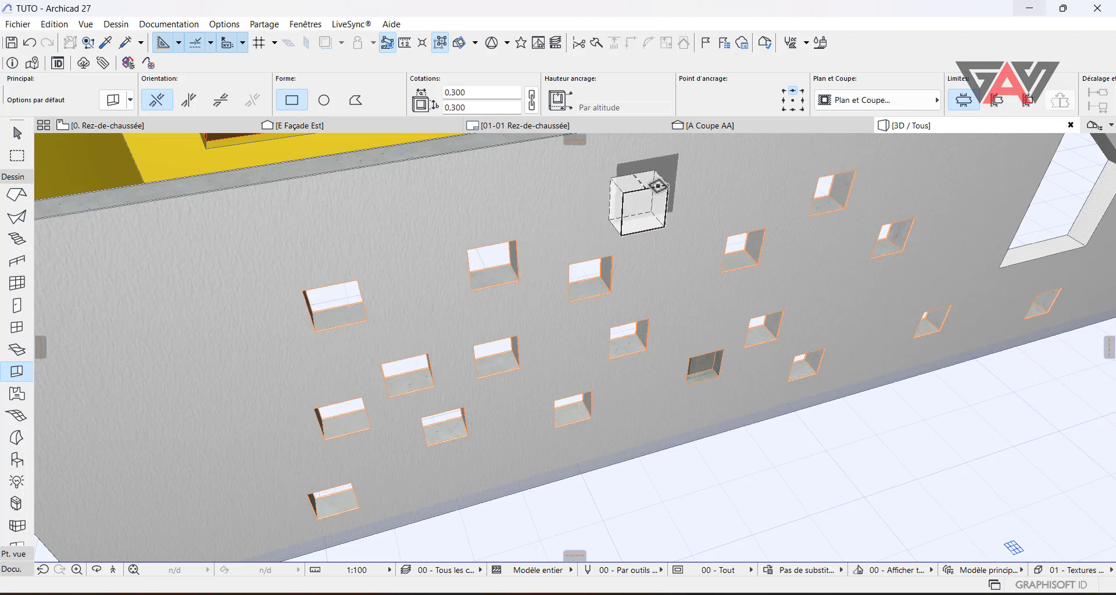
pyautogui.click(663, 195)
pyautogui.keyDown('shift'); pyautogui.moveTo(621, 363); pyautogui.dragTo(656, 302, button='middle'); pyautogui.keyUp('shift')
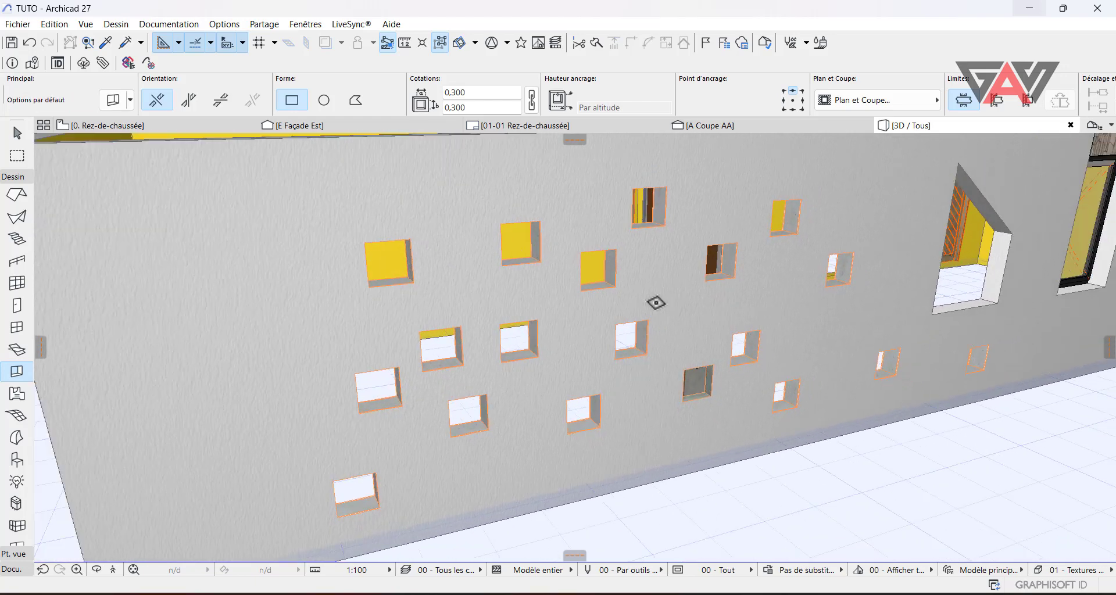
pyautogui.press('Escape')
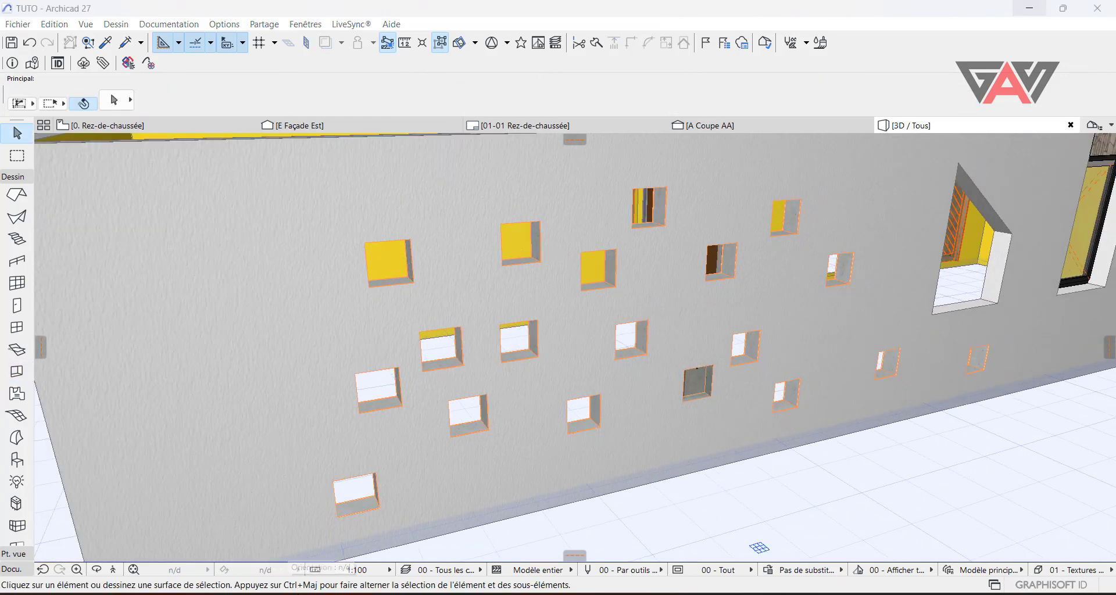
# Place another 0.300 x 0.300 opening at an anchor height of 1.500 from the 0. Rez-de-chaussée plan, in the wall section before the window
pyautogui.click(116, 127)
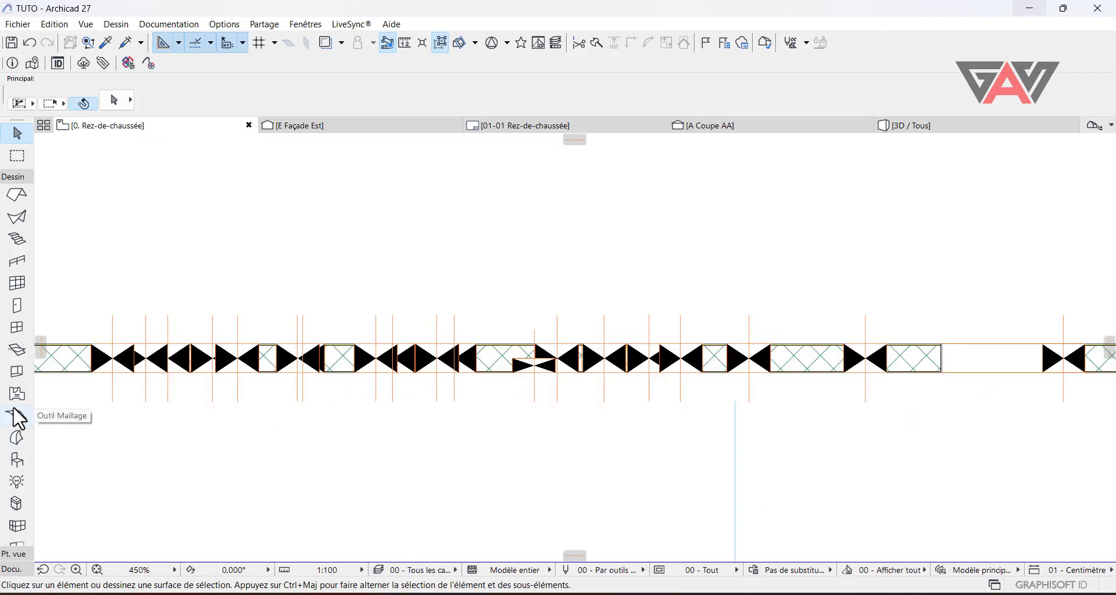
pyautogui.click(16, 372)
pyautogui.scroll(-3, 360, 369)
pyautogui.scroll(6, 490, 391)
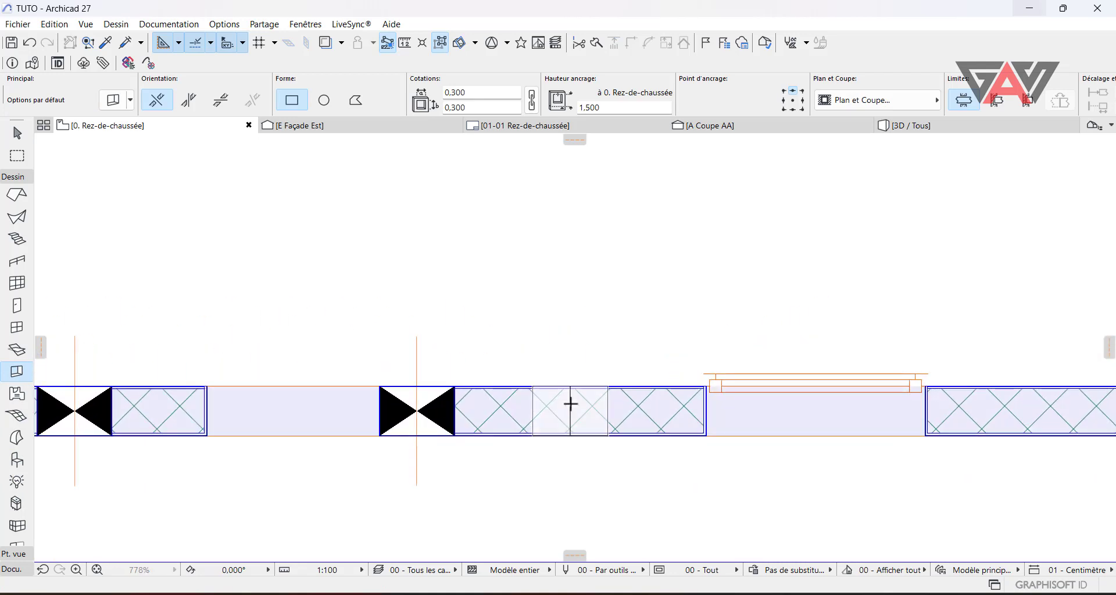
pyautogui.click(570, 405)
pyautogui.scroll(2, 571, 453)
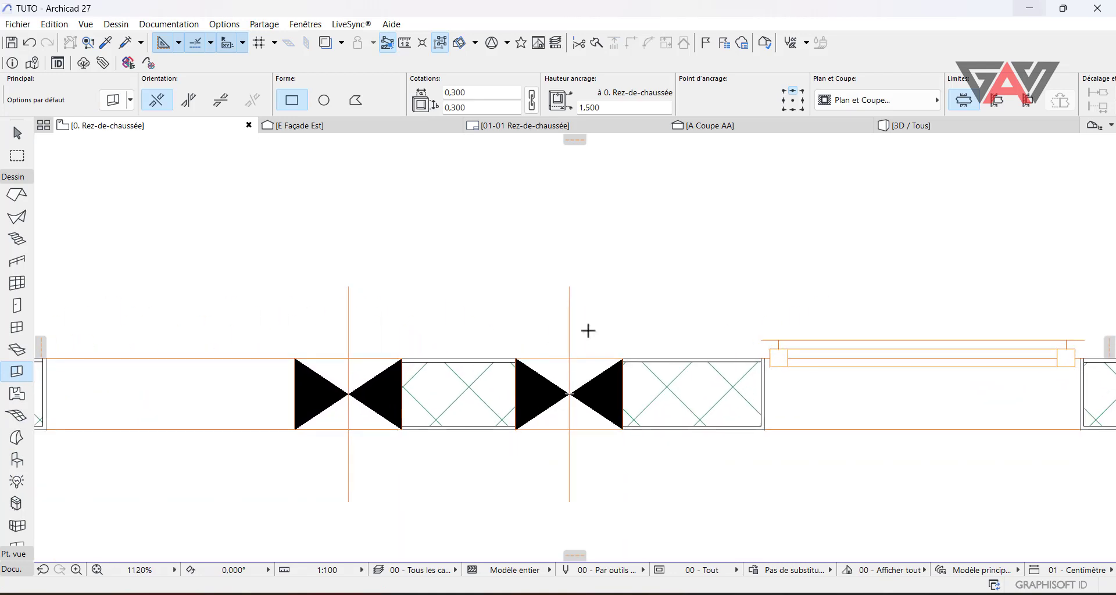
pyautogui.press('Escape')
# Examine how the openings and the niche are represented along the wall in plan
pyautogui.scroll(3, 591, 416)
pyautogui.scroll(-8, 516, 352)
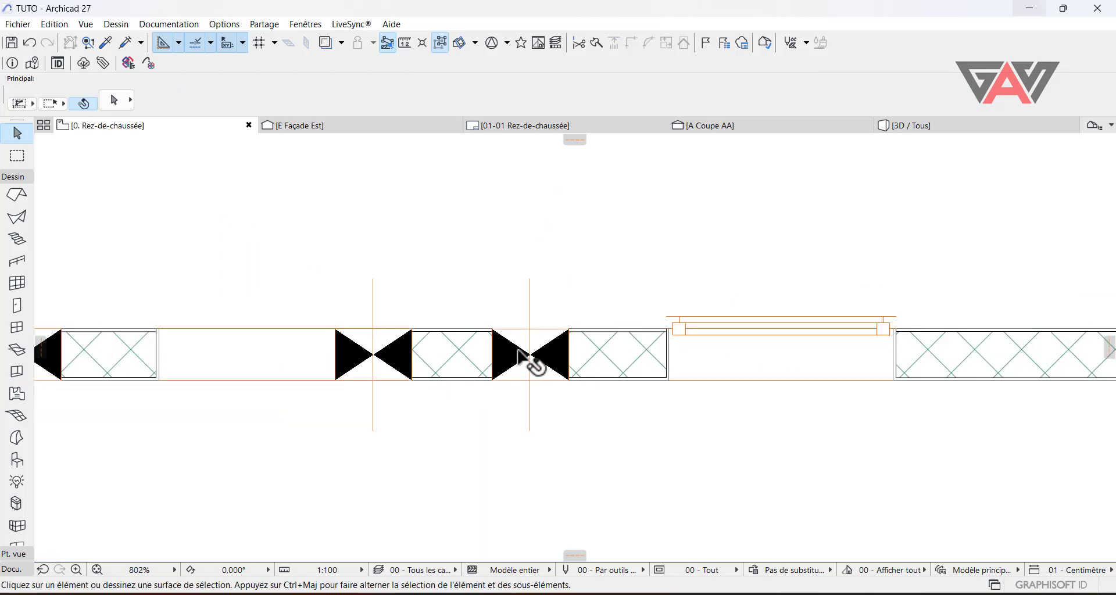
pyautogui.moveTo(369, 401); pyautogui.dragTo(564, 330, button='middle')
pyautogui.scroll(-3, 564, 329)
pyautogui.moveTo(241, 346); pyautogui.dragTo(315, 370, button='middle')
pyautogui.scroll(3, 256, 284)
pyautogui.scroll(3, 581, 354)
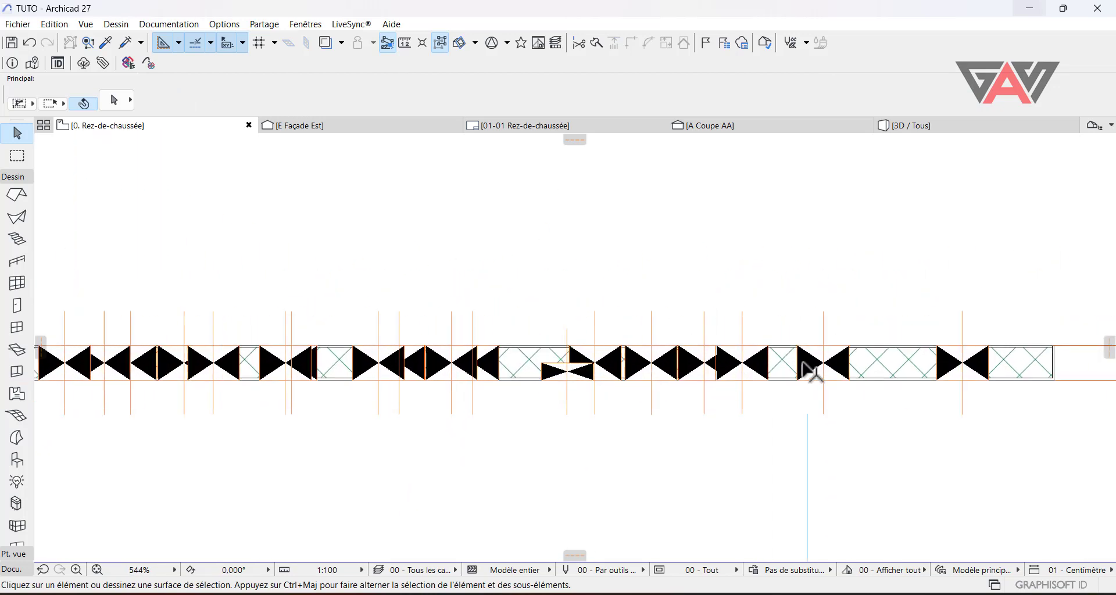
pyautogui.moveTo(799, 368); pyautogui.dragTo(484, 394, button='middle')
pyautogui.scroll(2, 640, 398)
pyautogui.scroll(-6, 581, 413)
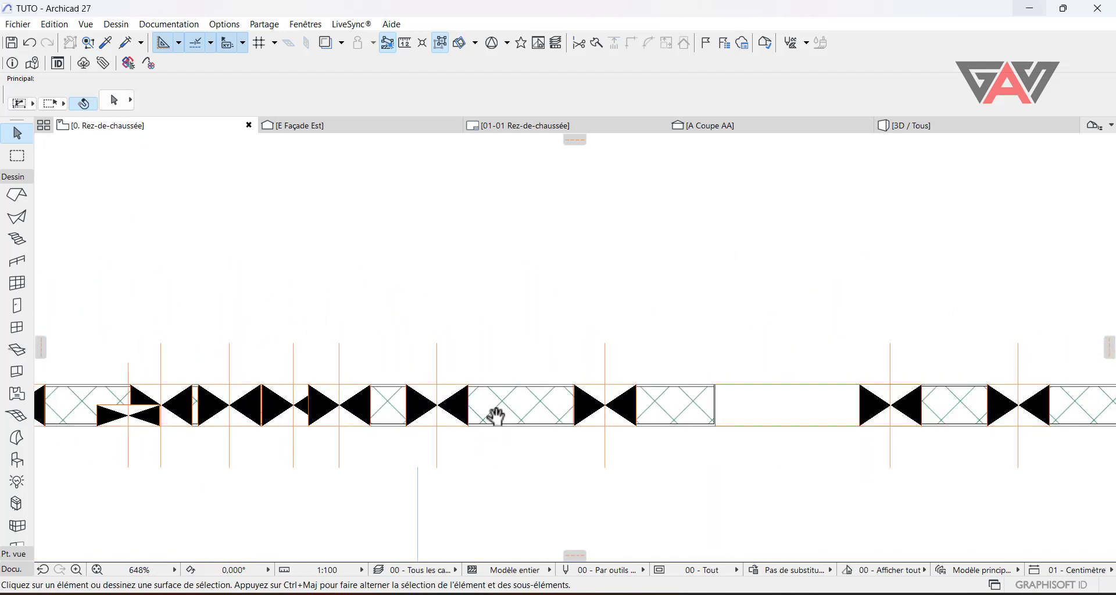
# Offset the lower end of the opening just before the polygonal gap by about 0.097 to the middle of the wall in plan
pyautogui.scroll(4, 465, 424)
pyautogui.click(367, 416)
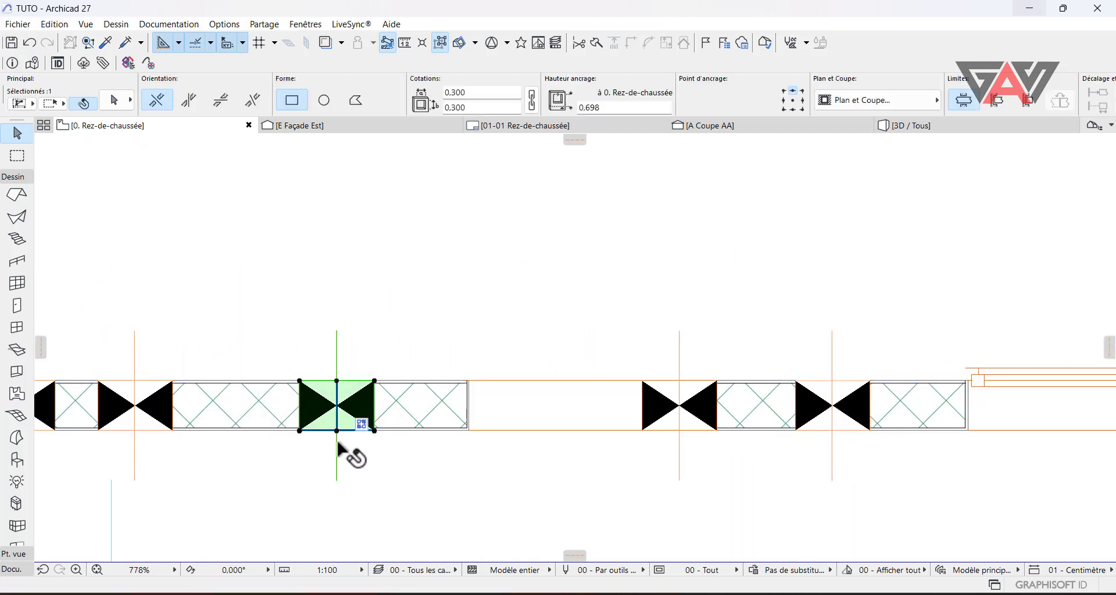
pyautogui.scroll(3, 326, 431)
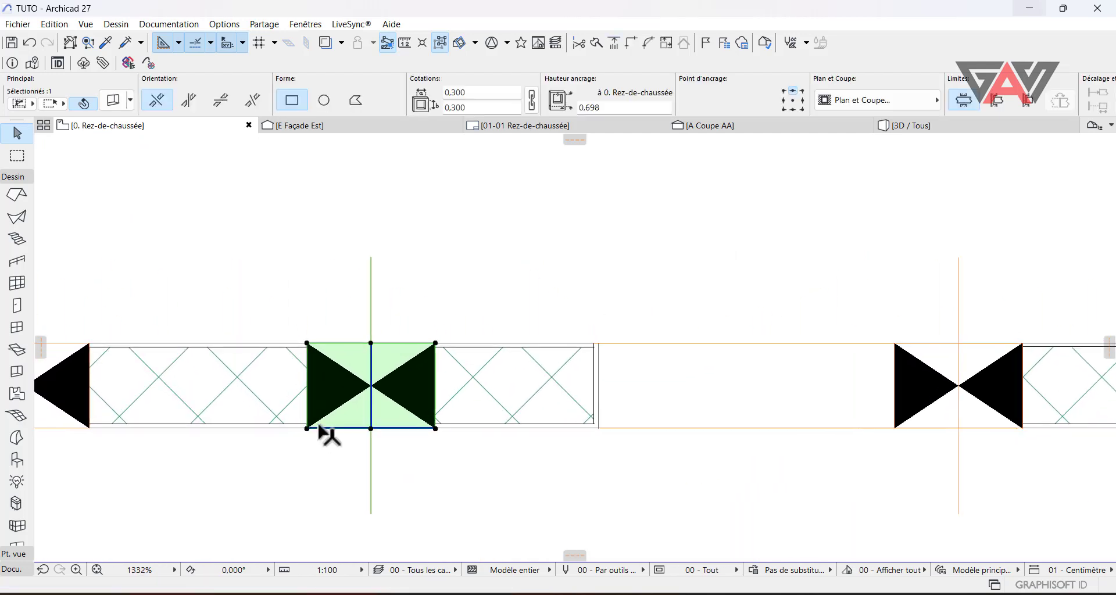
pyautogui.click(371, 429)
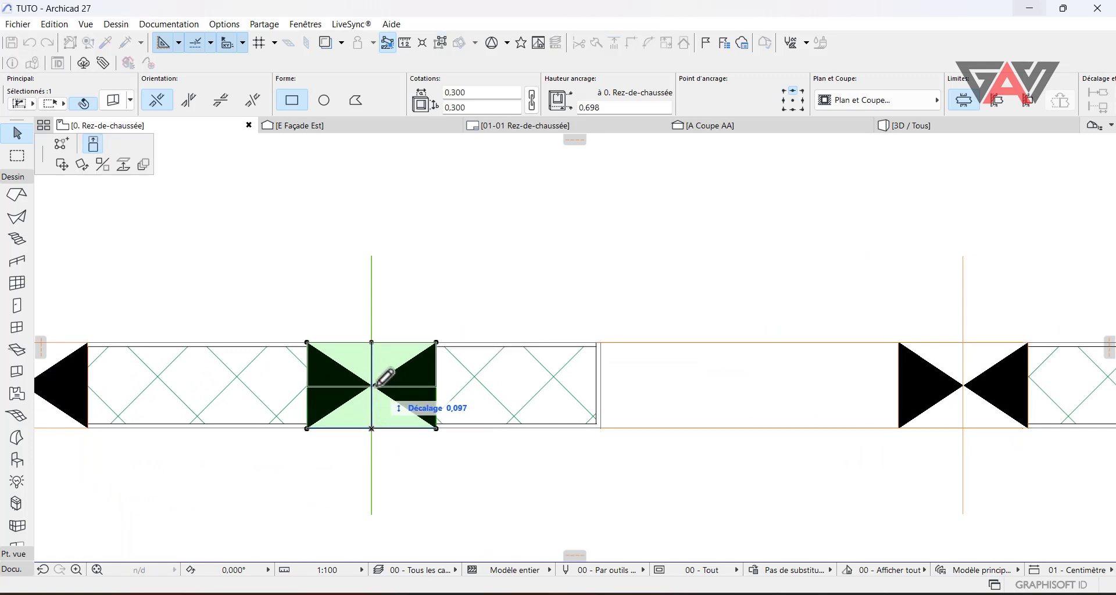
pyautogui.click(373, 387)
pyautogui.scroll(3, 360, 355)
pyautogui.scroll(-2, 364, 364)
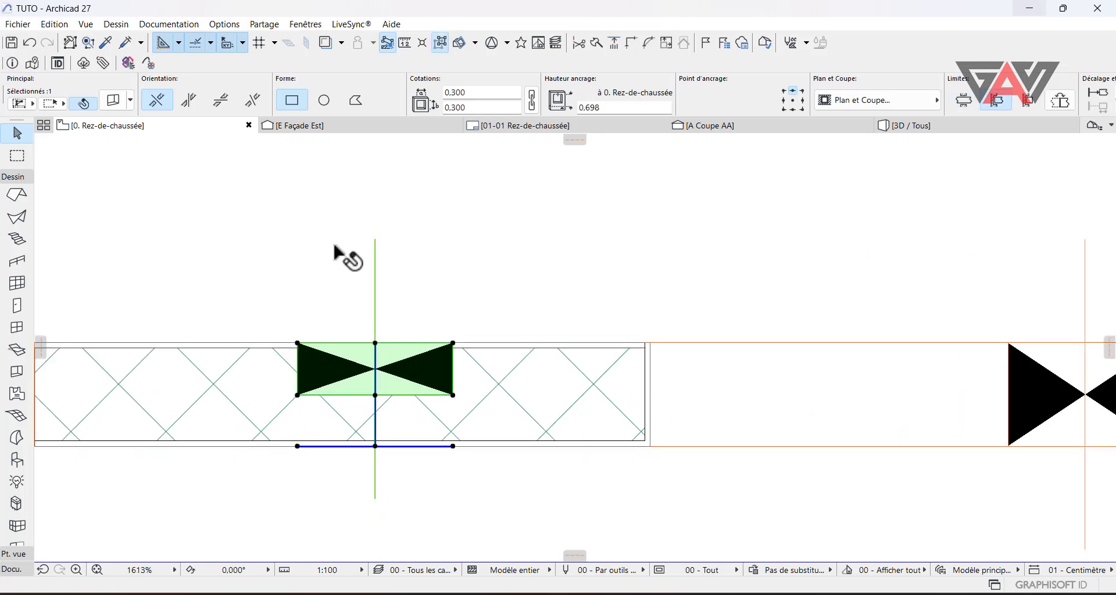
pyautogui.scroll(1, 405, 251)
pyautogui.moveTo(362, 391); pyautogui.dragTo(486, 357, button='middle')
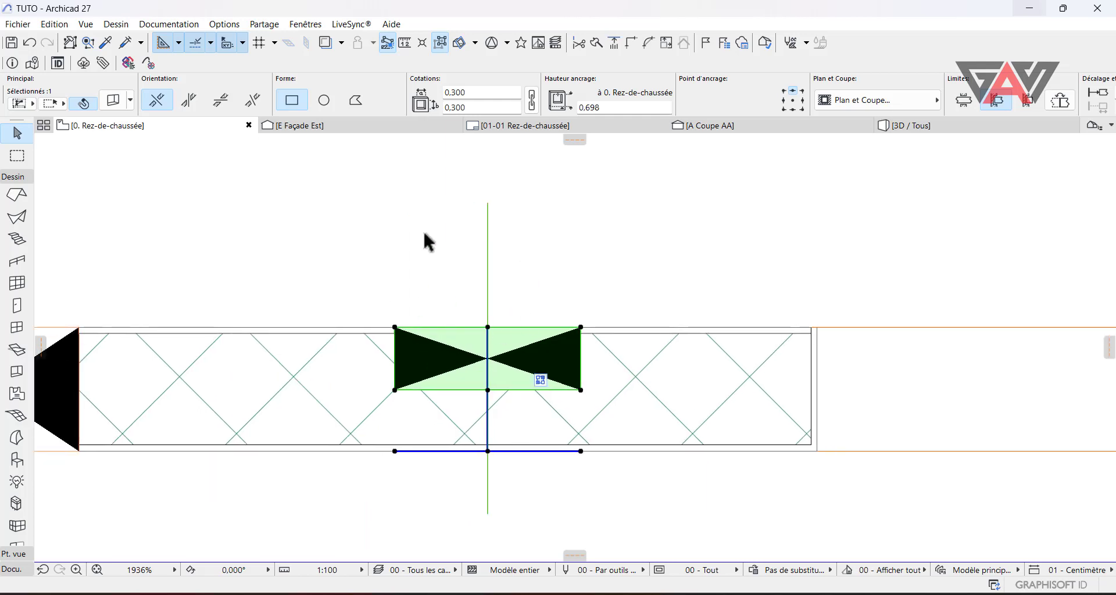
# Extend the niche back to the wall's lower face and pull its upper end to mid-wall, recessing it from the opposite side
pyautogui.click(487, 391)
pyautogui.click(489, 448)
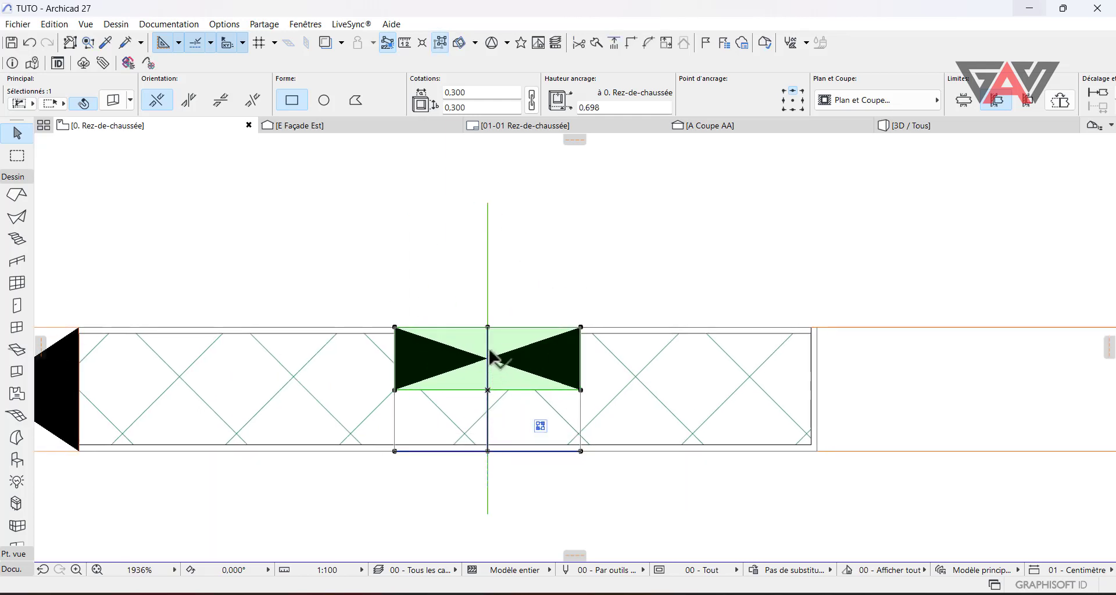
pyautogui.click(487, 328)
pyautogui.click(487, 387)
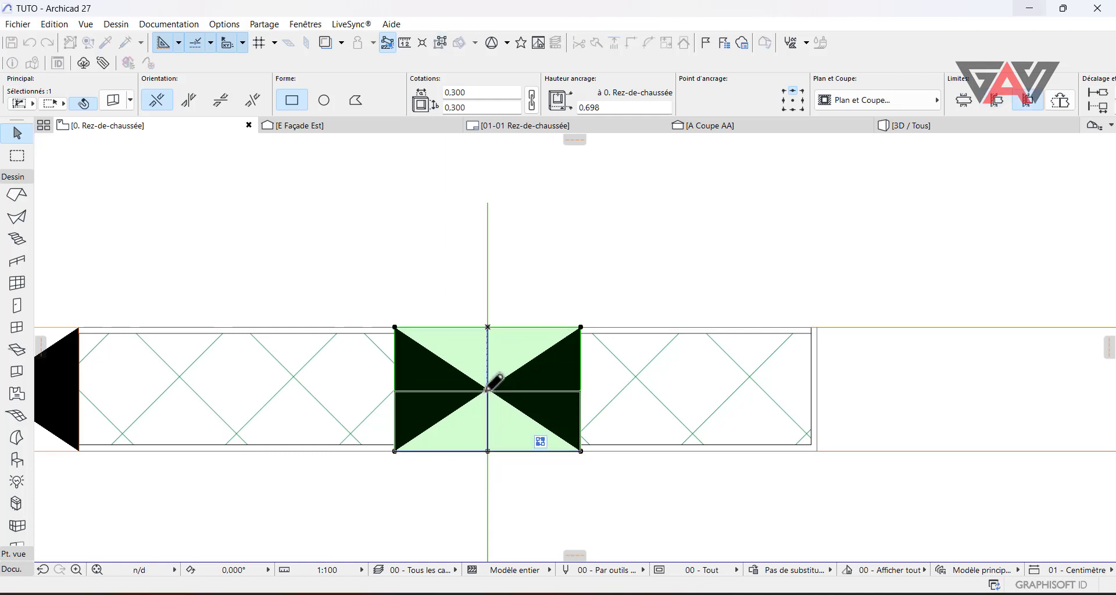
pyautogui.scroll(-4, 581, 433)
pyautogui.moveTo(618, 428); pyautogui.dragTo(376, 395, button='middle')
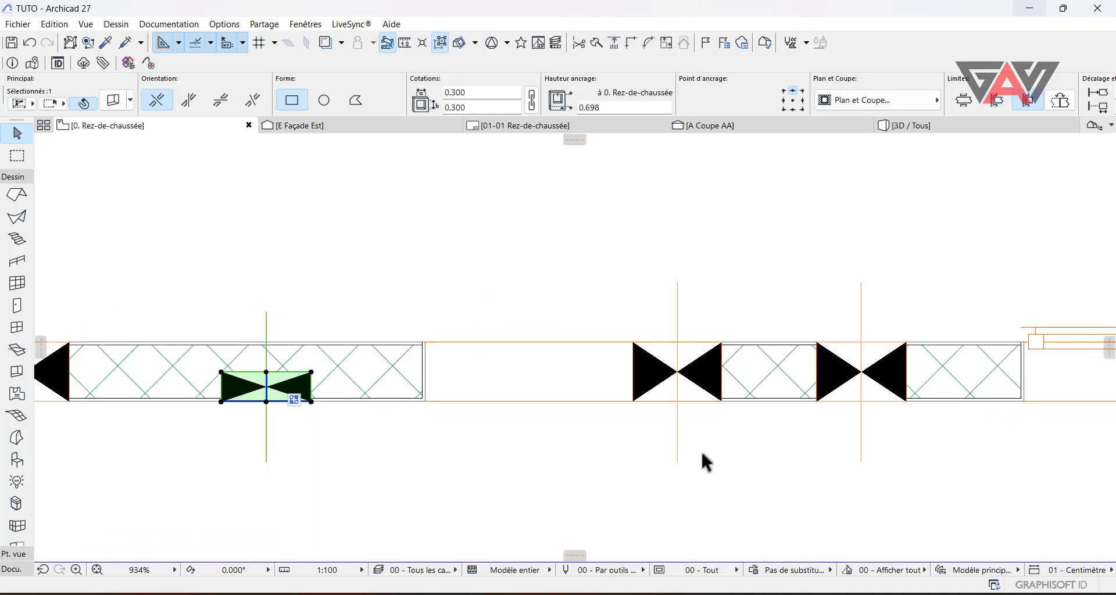
pyautogui.scroll(-2, 622, 452)
pyautogui.scroll(2, 386, 463)
pyautogui.click(554, 438)
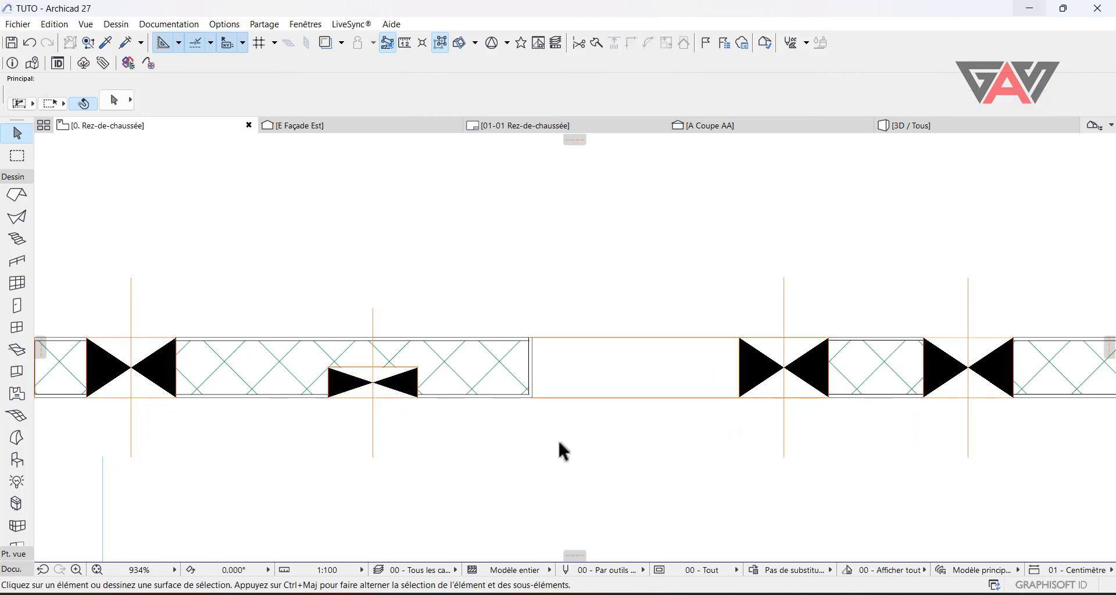
# Inspect the remaining openings in plan and compare them with the openings and niches in the 3D view
pyautogui.scroll(-4, 558, 438)
pyautogui.moveTo(817, 483); pyautogui.dragTo(670, 434, button='middle')
pyautogui.scroll(-2, 663, 424)
pyautogui.scroll(7, 549, 395)
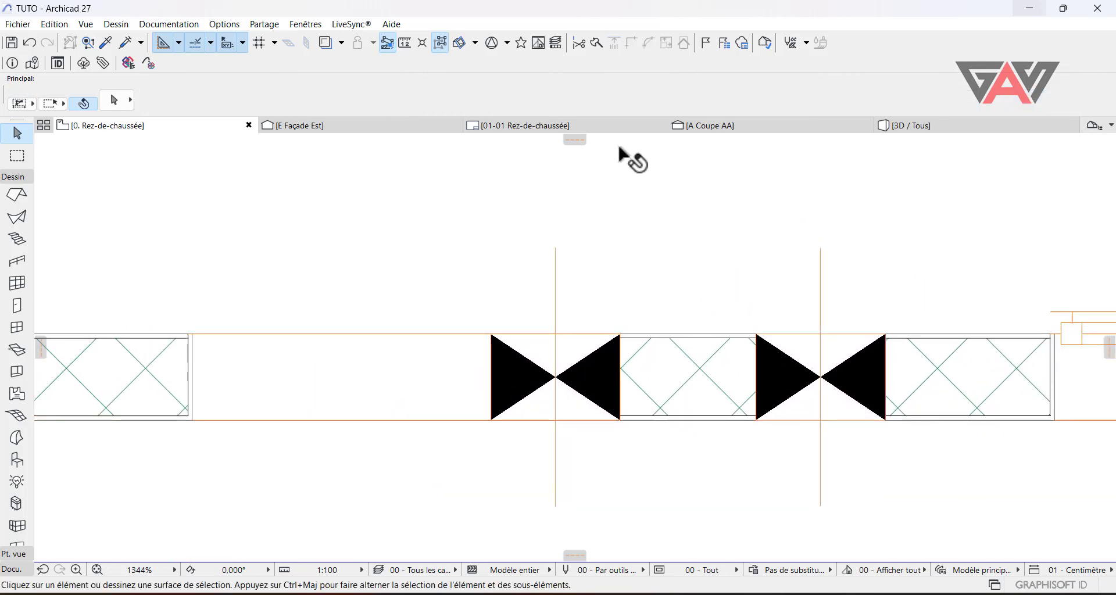
pyautogui.click(897, 127)
pyautogui.scroll(-4, 666, 270)
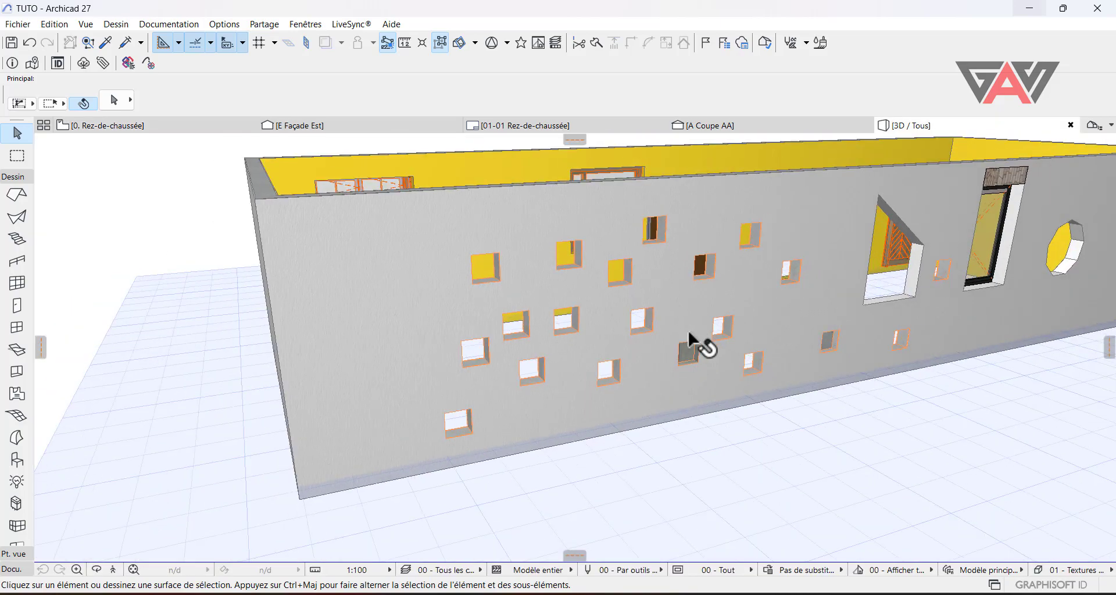
pyautogui.keyDown('shift'); pyautogui.moveTo(734, 331); pyautogui.dragTo(515, 321, button='middle'); pyautogui.keyUp('shift')
pyautogui.scroll(2, 669, 355)
pyautogui.scroll(2, 722, 395)
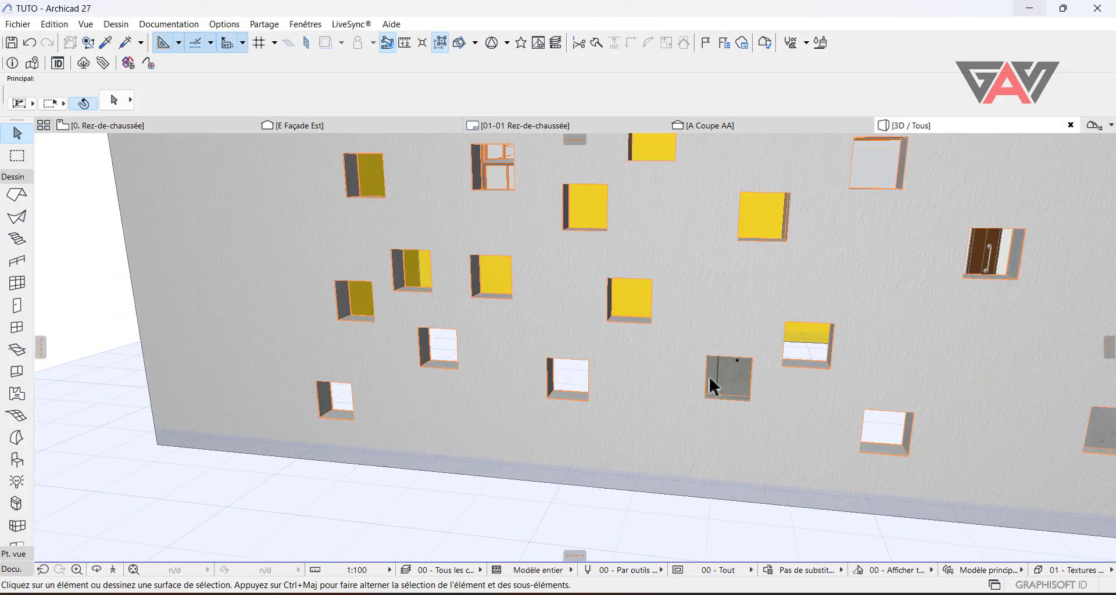
# Curve the top edge of the concrete-surfaced square niche into an arch with a radius of about 0.152
pyautogui.keyDown('shift'); pyautogui.moveTo(709, 376); pyautogui.dragTo(846, 380, button='middle'); pyautogui.keyUp('shift')
pyautogui.keyDown('shift'); pyautogui.moveTo(716, 348); pyautogui.dragTo(713, 406, button='middle'); pyautogui.keyUp('shift')
pyautogui.scroll(3, 712, 405)
pyautogui.scroll(2, 789, 337)
pyautogui.scroll(4, 767, 342)
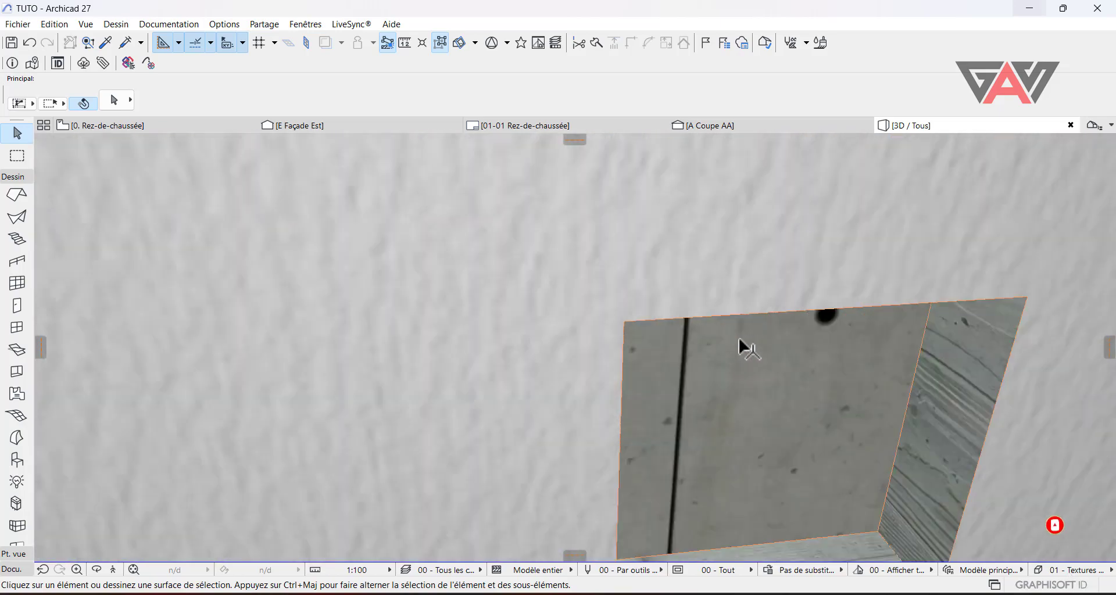
pyautogui.moveTo(742, 344); pyautogui.dragTo(662, 318, button='middle')
pyautogui.click(663, 324)
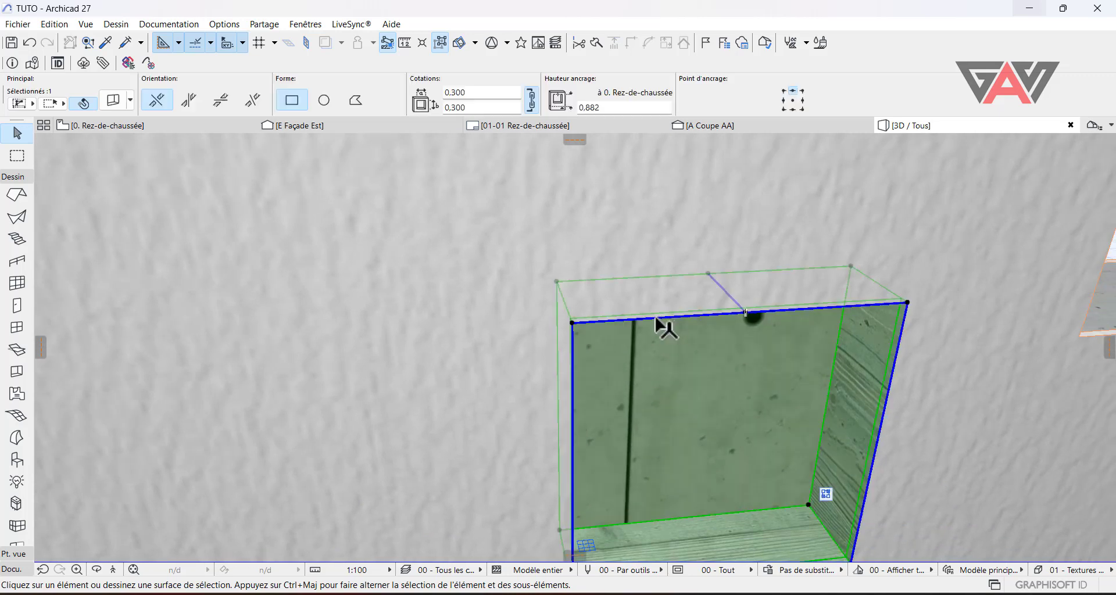
pyautogui.click(639, 318)
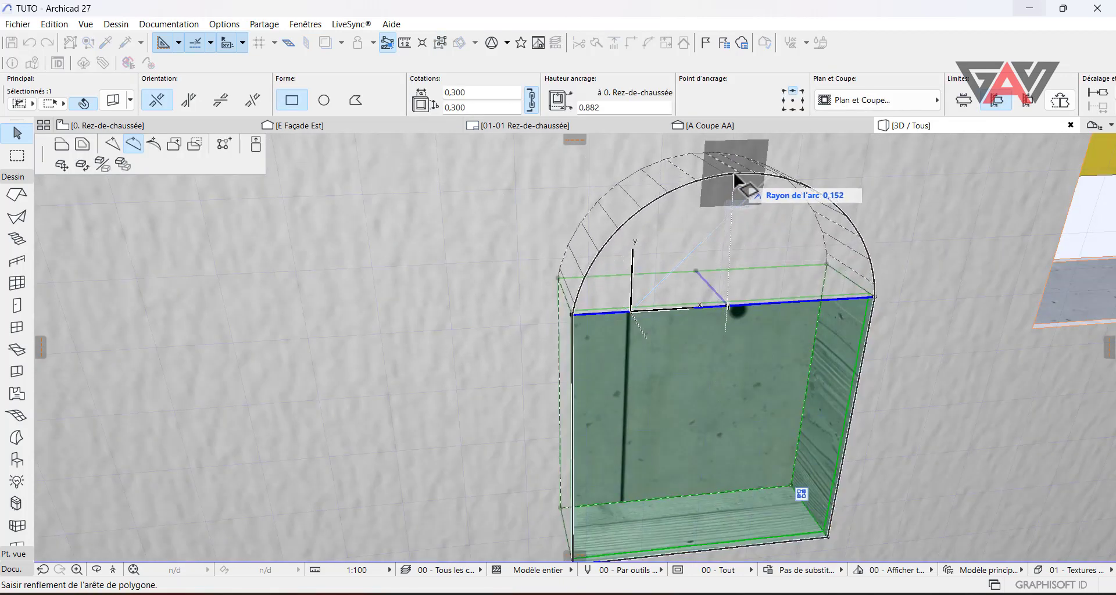
pyautogui.click(734, 175)
# Deselect the arched niche and examine it among the wall's openings from different distances and angles
pyautogui.keyDown('shift'); pyautogui.moveTo(735, 211); pyautogui.dragTo(444, 420, button='middle'); pyautogui.keyUp('shift')
pyautogui.press('Escape')
pyautogui.scroll(-5, 470, 291)
pyautogui.scroll(6, 496, 289)
pyautogui.scroll(-6, 444, 420)
pyautogui.keyDown('shift'); pyautogui.moveTo(540, 344); pyautogui.dragTo(487, 363, button='middle'); pyautogui.keyUp('shift')
pyautogui.keyDown('shift'); pyautogui.moveTo(423, 425); pyautogui.dragTo(459, 394, button='middle'); pyautogui.keyUp('shift')
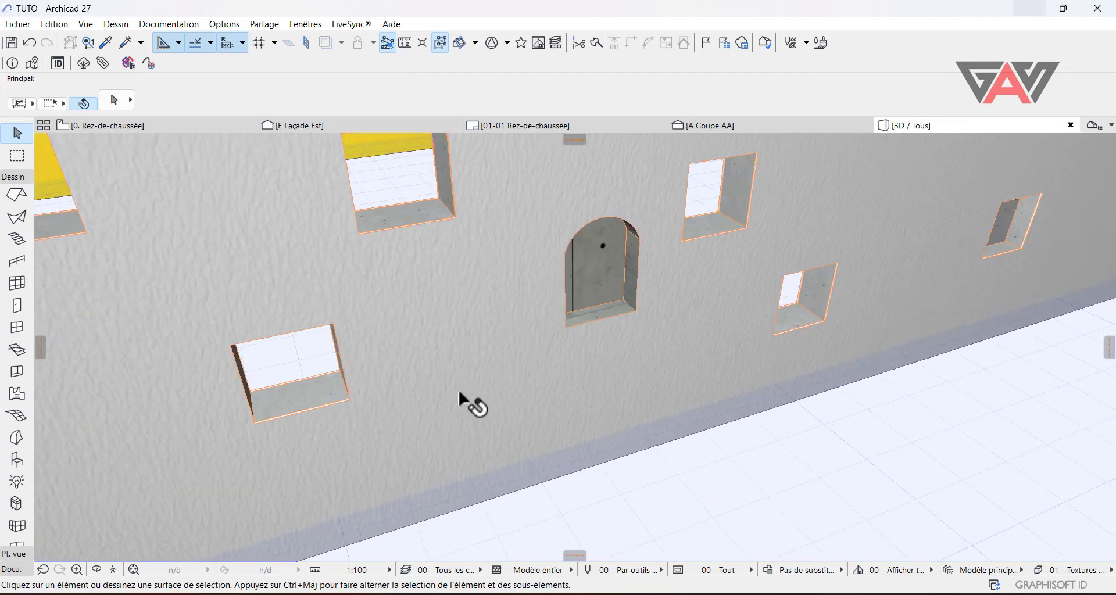
pyautogui.keyDown('shift'); pyautogui.moveTo(581, 372); pyautogui.dragTo(386, 507, button='middle'); pyautogui.keyUp('shift')
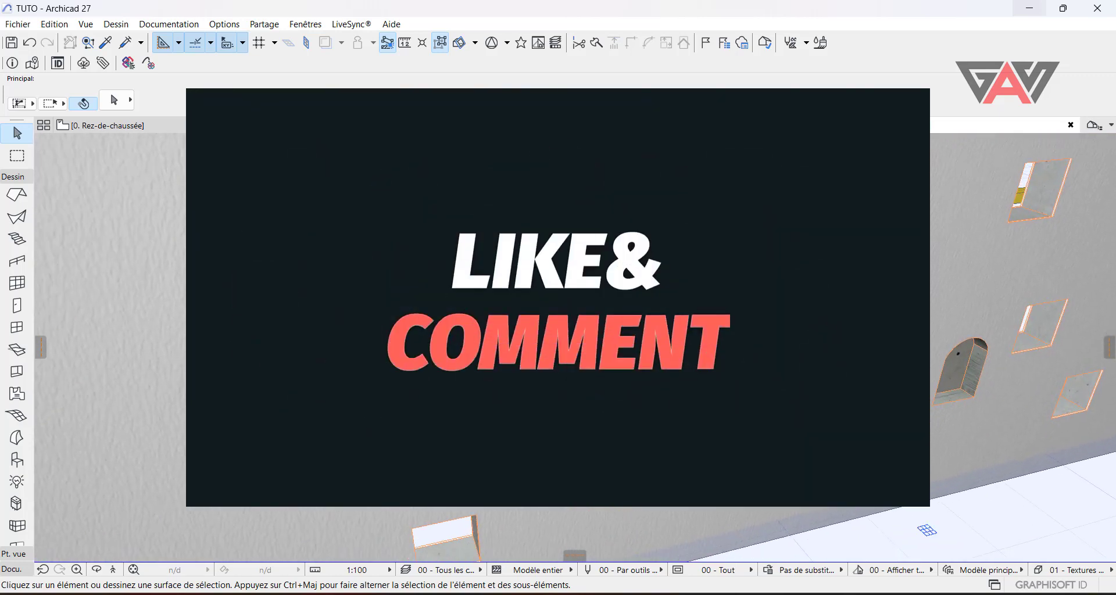
pyautogui.scroll(-1, 386, 493)
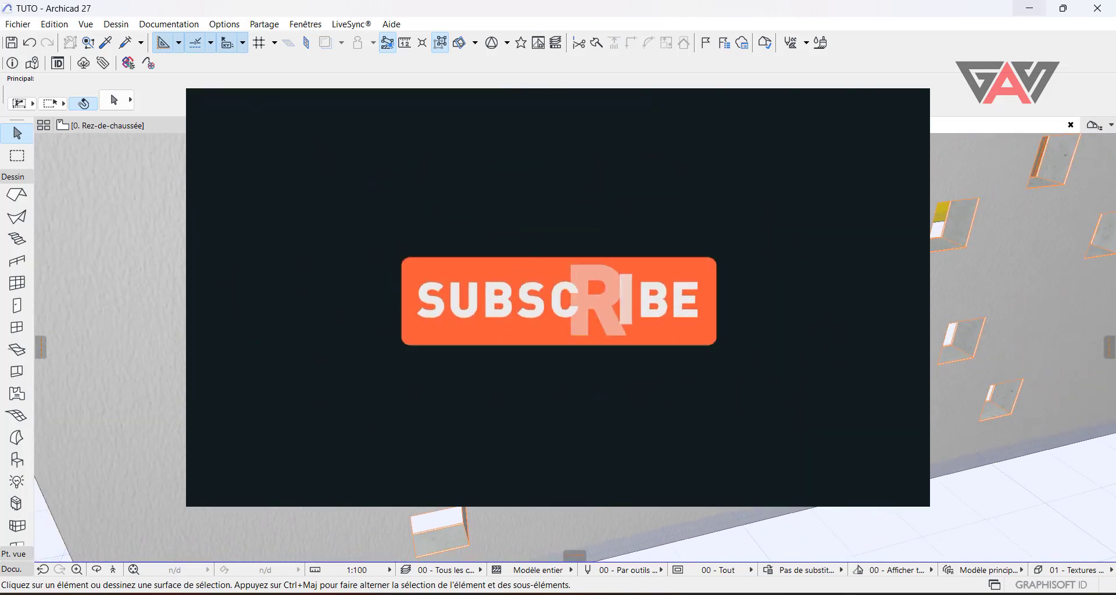